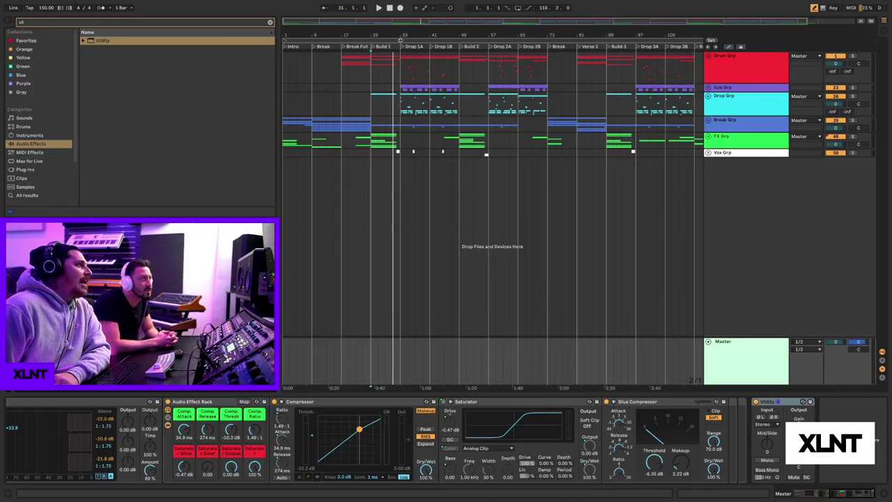
# Step: Set the start marker at bar 33 on Drum Grp and unfold the Drop Grp
pyautogui.press('-')
pyautogui.click(390, 48)
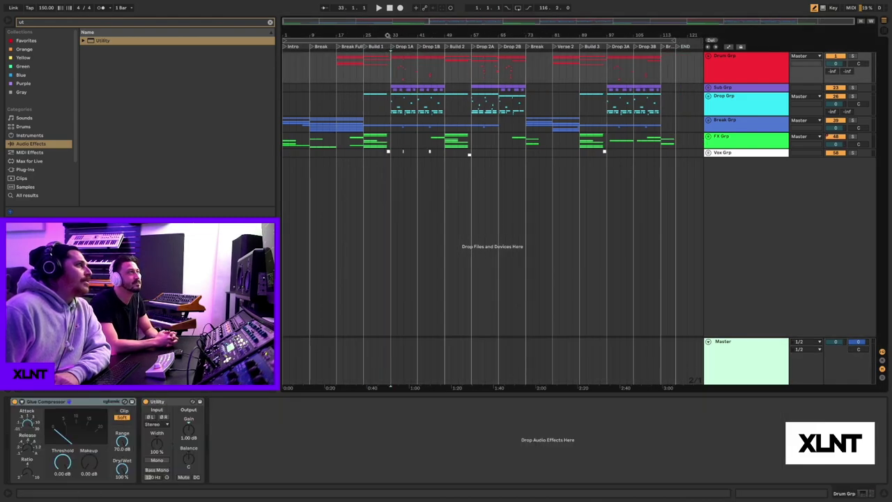
pyautogui.press('+')
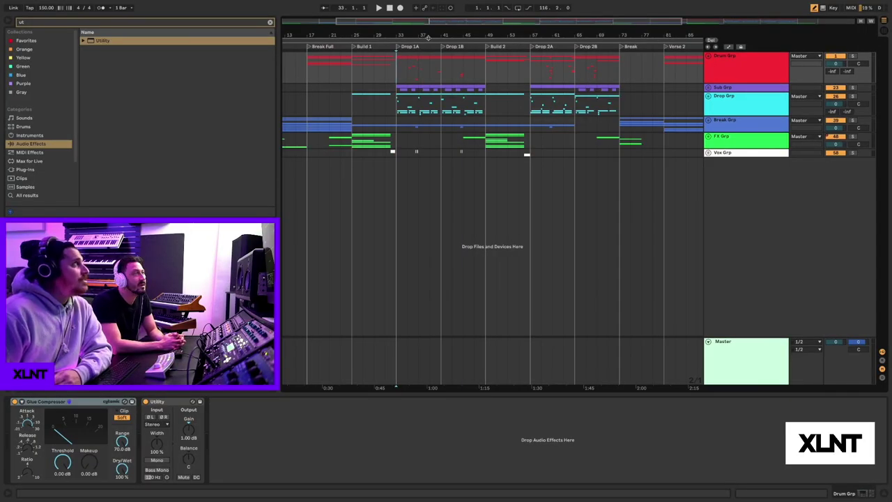
pyautogui.click(399, 64)
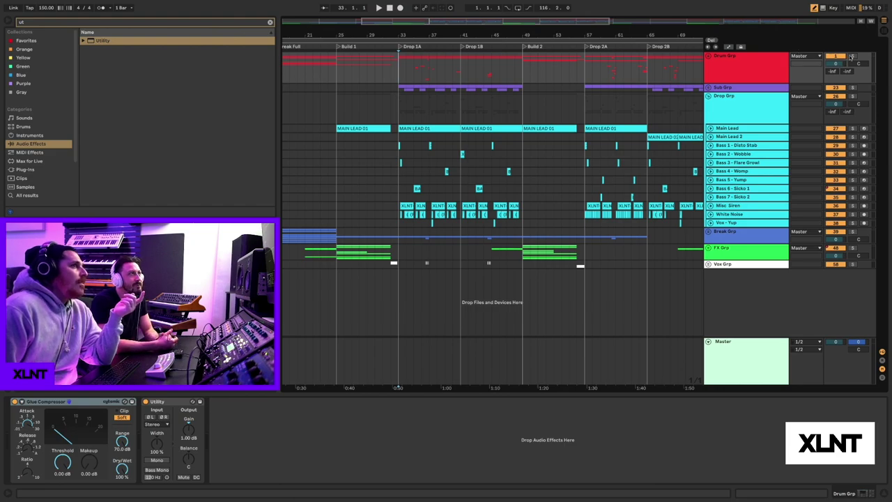
# Step: Solo Drum Grp and Sub Grp, play from bar 33, and unfold Drum Grp
pyautogui.click(852, 55)
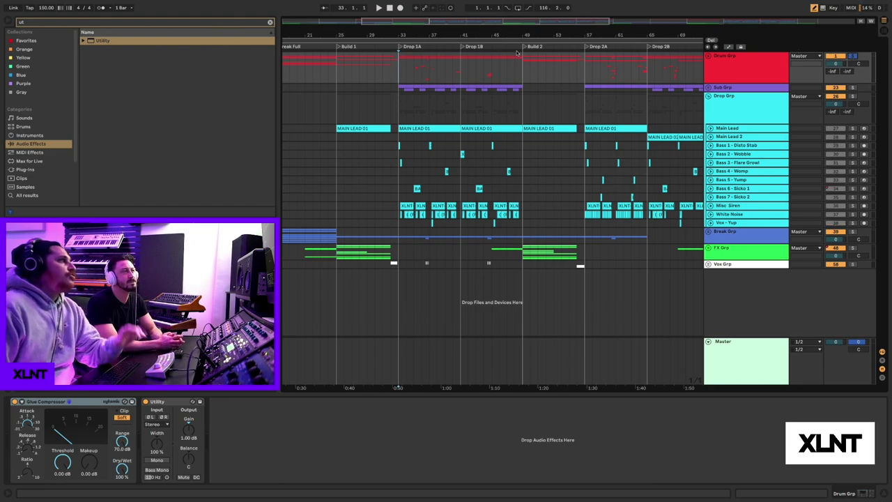
pyautogui.click(853, 88)
pyautogui.press('space')
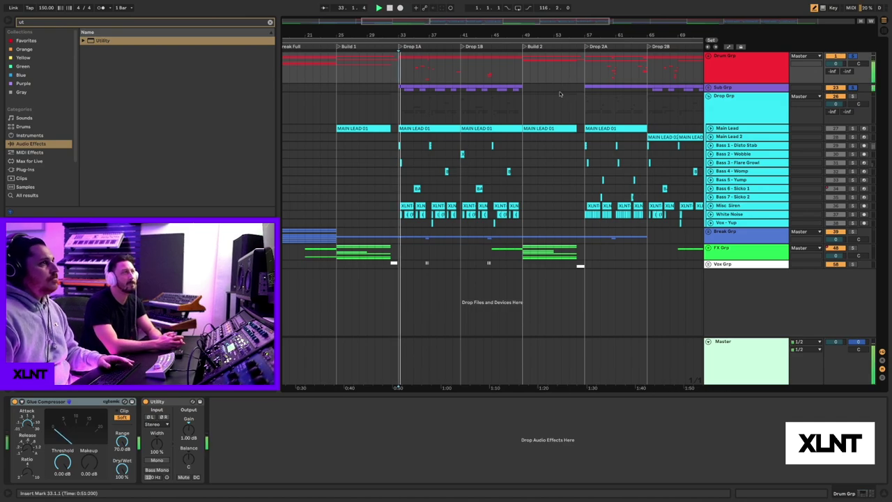
pyautogui.click(708, 56)
pyautogui.scroll(-3, 524, 85)
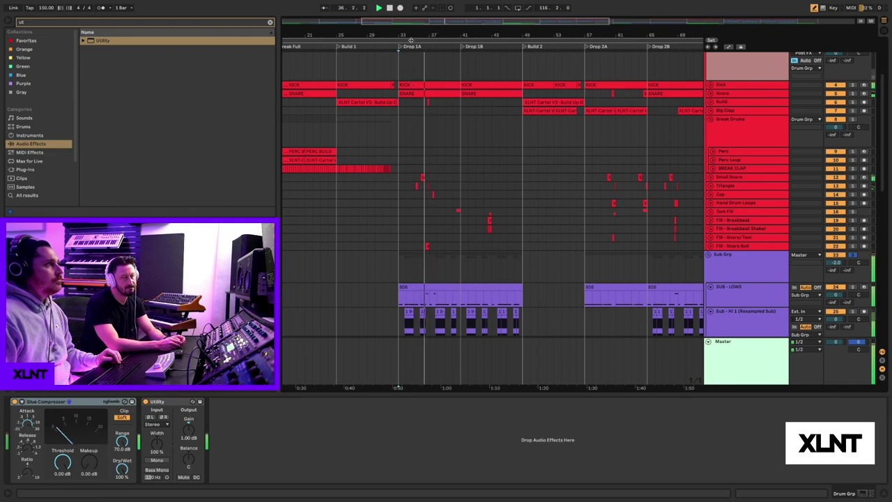
# Step: Stop playback and unfold the Tom Fill group
pyautogui.press('+')
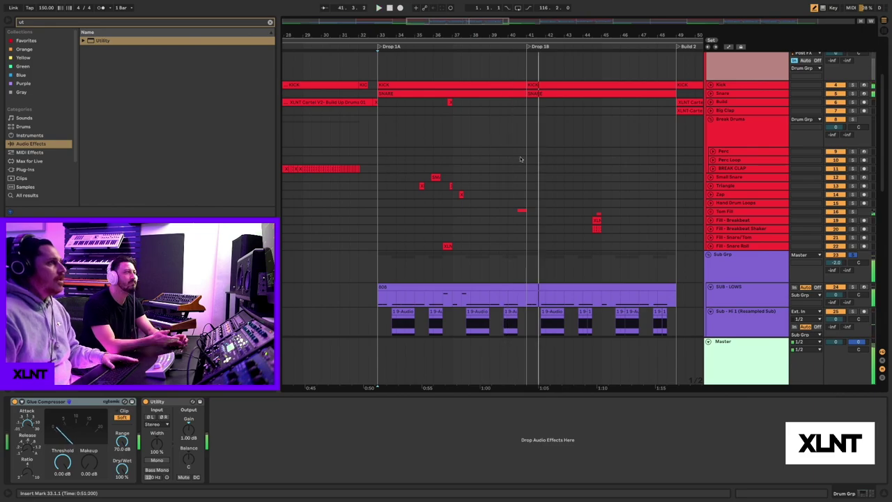
pyautogui.press('space')
pyautogui.click(517, 214)
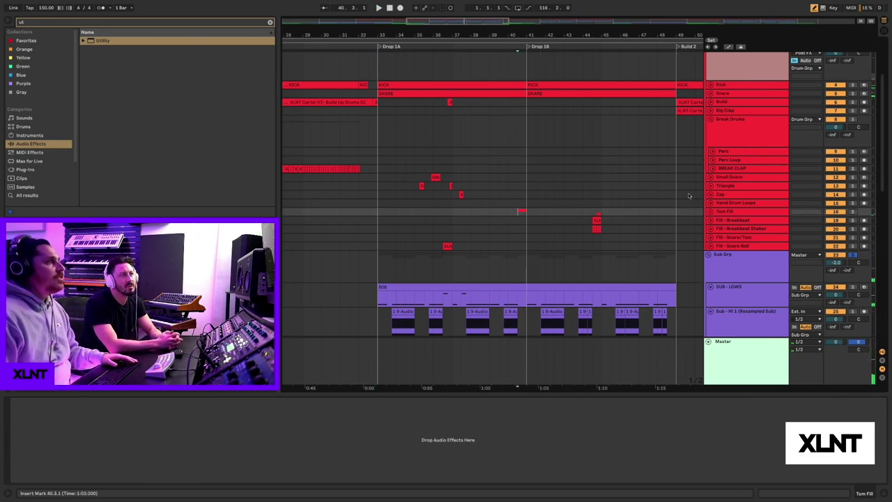
pyautogui.click(711, 211)
pyautogui.scroll(-3, 651, 208)
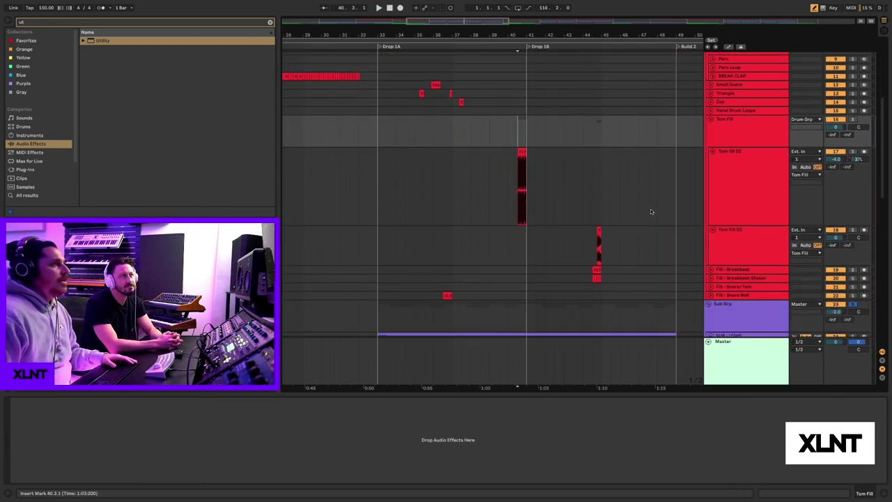
# Step: Select Tom Fill 03 and the Fill - Breakbeat track, then play from near bar 44
pyautogui.click(599, 231)
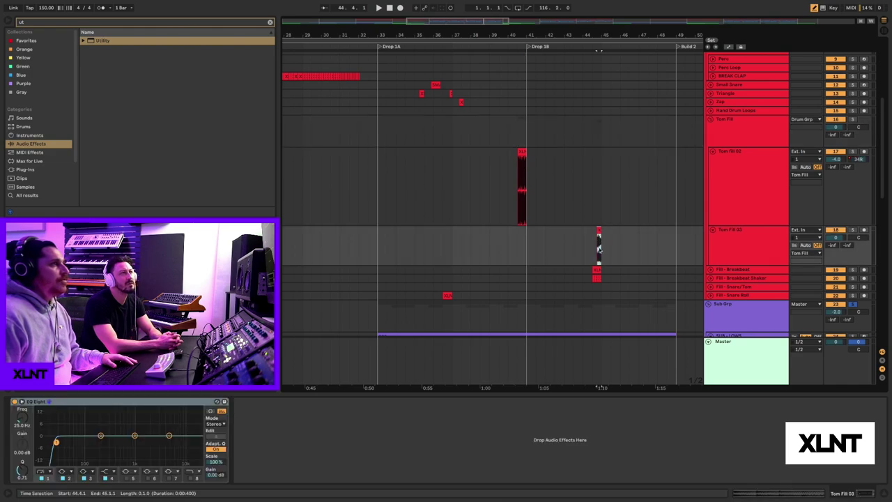
pyautogui.click(594, 273)
pyautogui.click(596, 274)
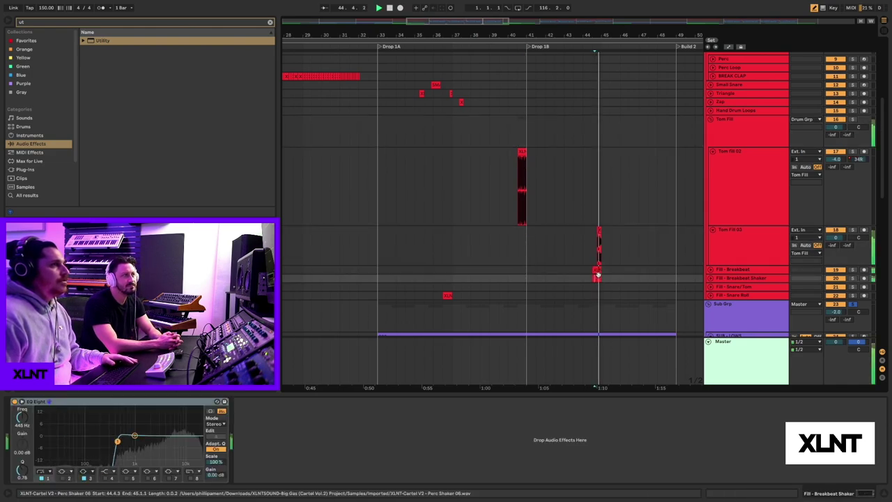
pyautogui.hscroll(3, 597, 274)
pyautogui.hscroll(-2, 598, 274)
pyautogui.press('Up')
pyautogui.press('space')
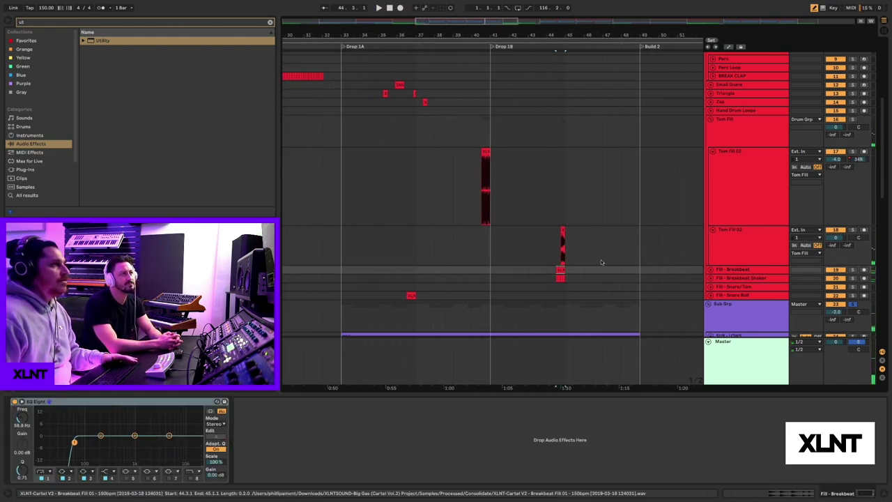
pyautogui.scroll(-2, 851, 127)
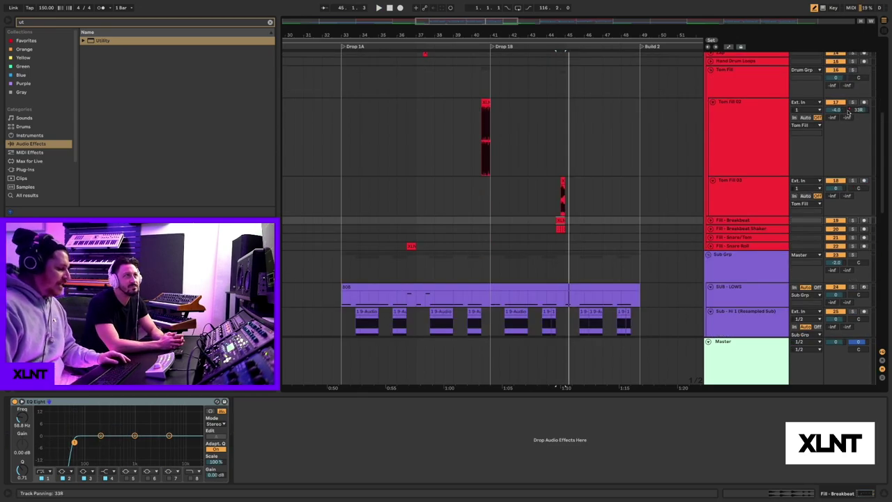
# Step: Show automation lanes, zoom in on Tom Fill 02's panning near bar 40, then zoom back out
pyautogui.press('a')
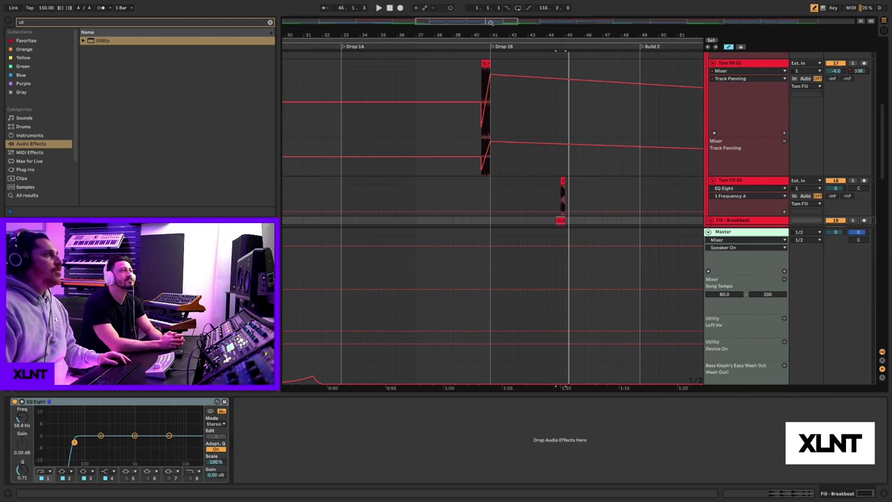
pyautogui.moveTo(489, 28); pyautogui.dragTo(478, 126)
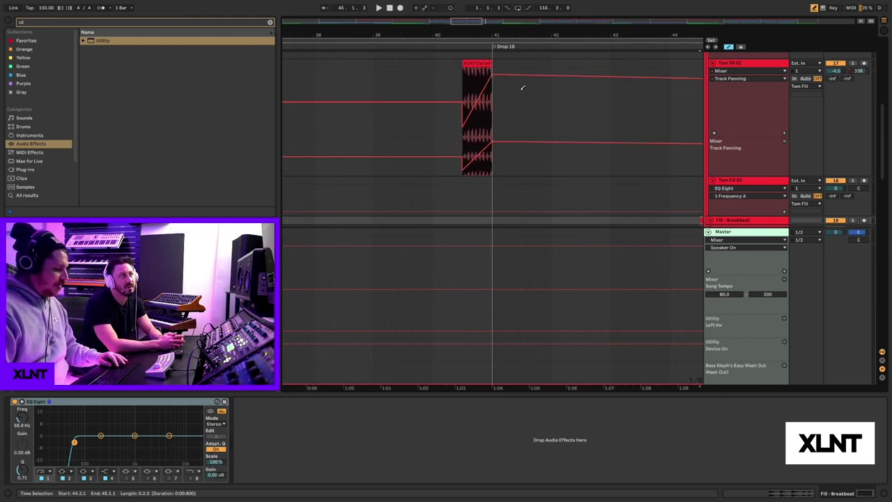
pyautogui.moveTo(502, 36); pyautogui.dragTo(497, 9)
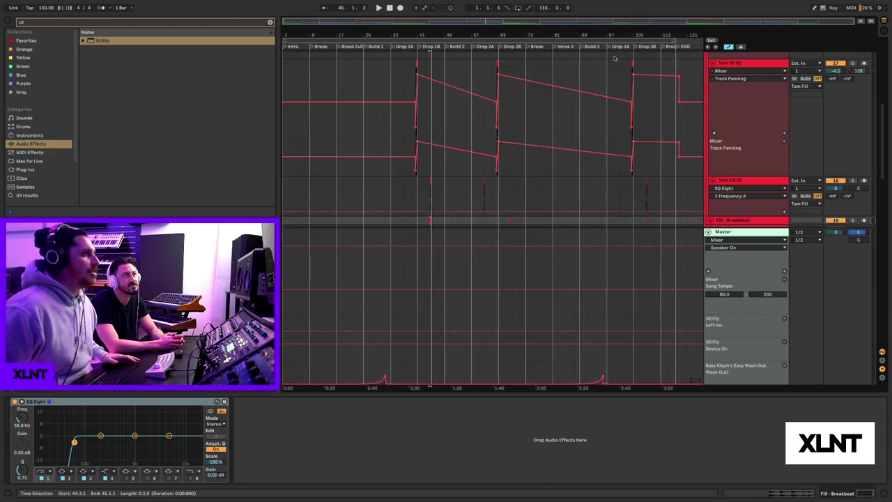
pyautogui.scroll(3, 530, 125)
pyautogui.scroll(-3, 525, 150)
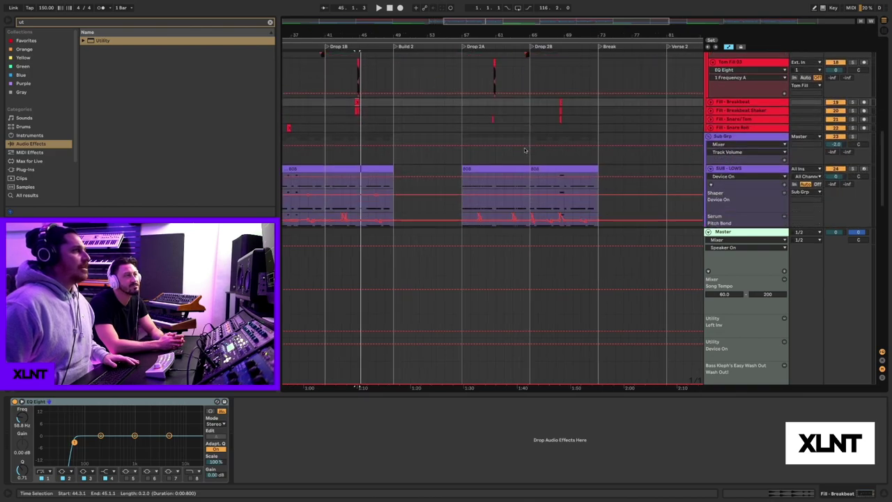
# Step: Zoom in around bar 60, unfold the Hand Drum Loops track, and solo then unsolo it
pyautogui.click(560, 101)
pyautogui.scroll(5, 618, 112)
pyautogui.click(619, 106)
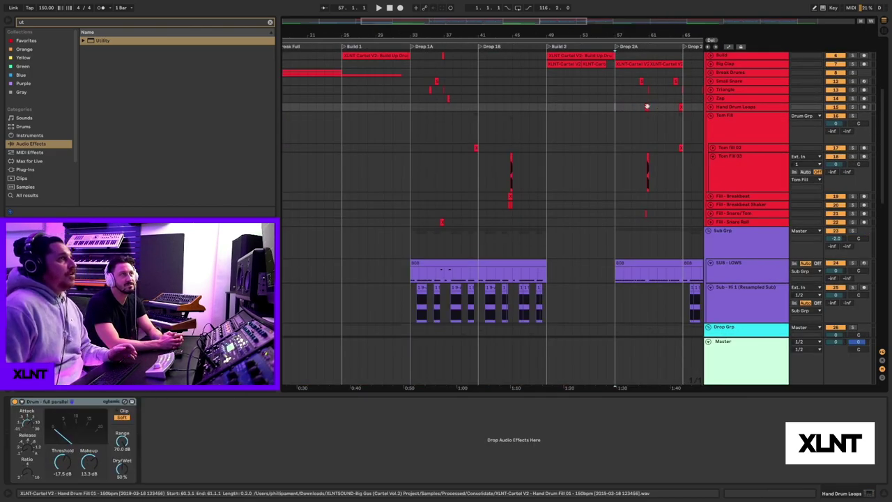
pyautogui.moveTo(643, 33); pyautogui.dragTo(658, 95)
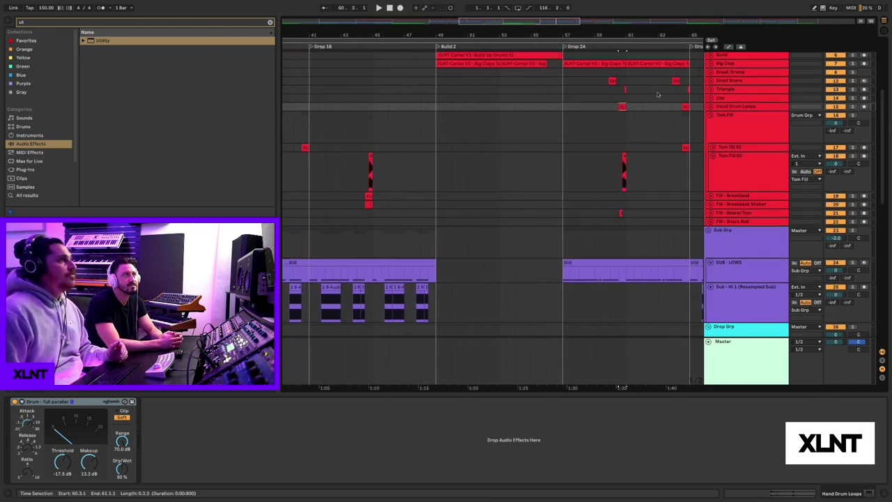
pyautogui.click(711, 106)
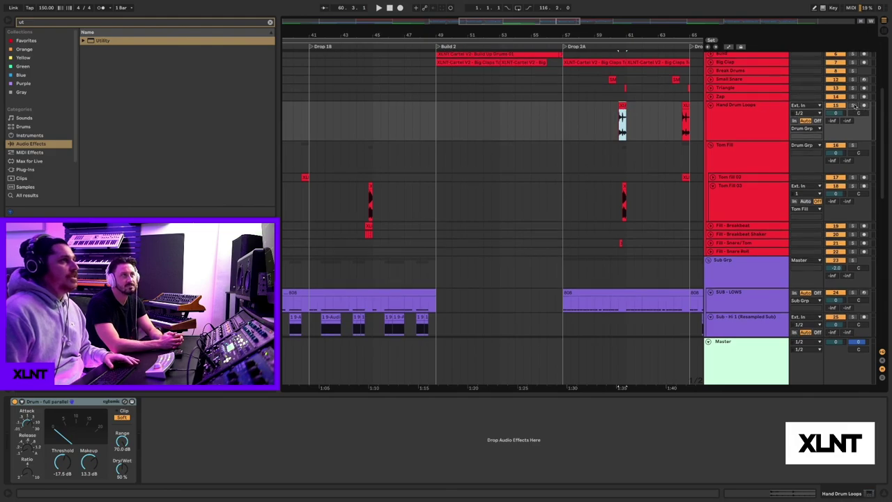
pyautogui.click(854, 105)
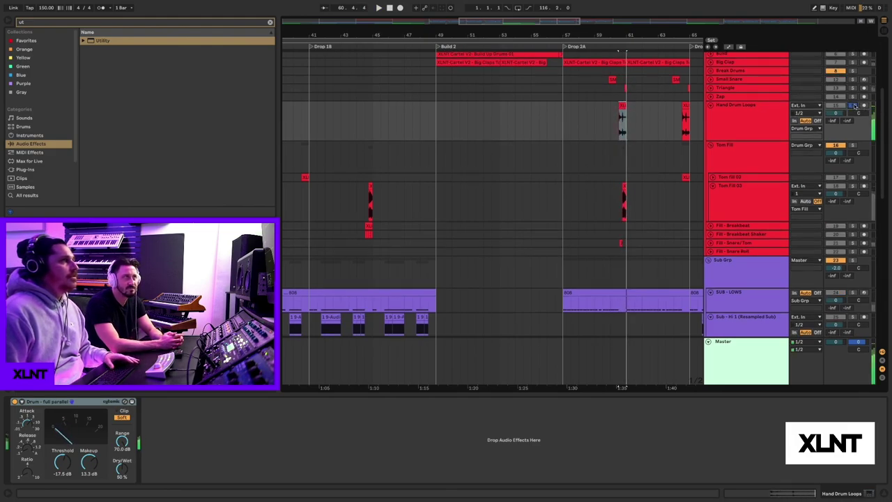
pyautogui.click(854, 105)
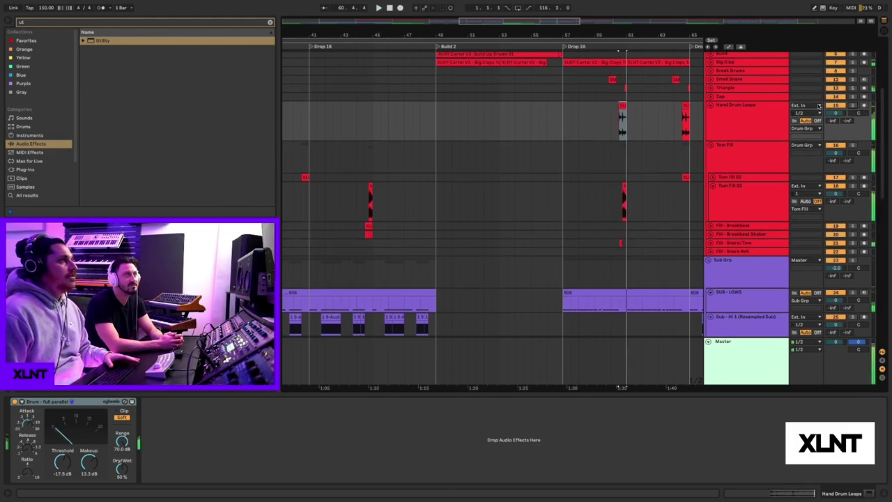
# Step: Paste the hand-drum fill at bar 33, shift it one beat later, audition it, then delete it
pyautogui.click(622, 106)
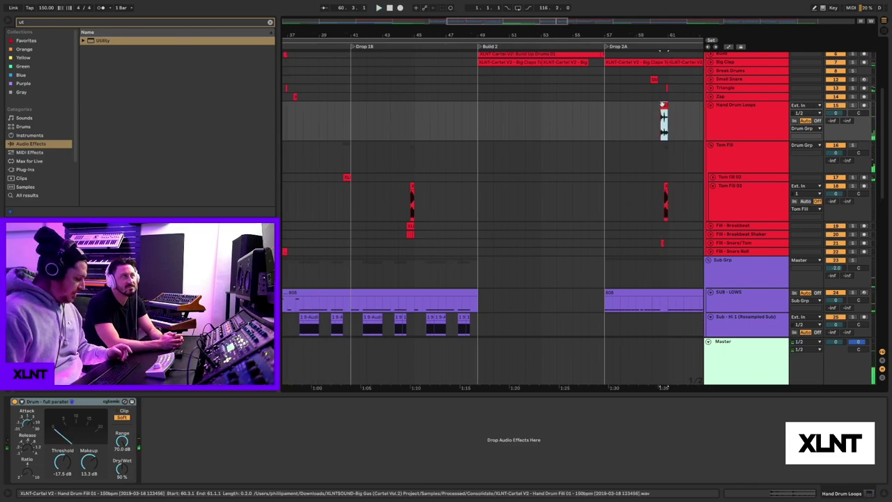
pyautogui.hotkey('ctrl', 'v')
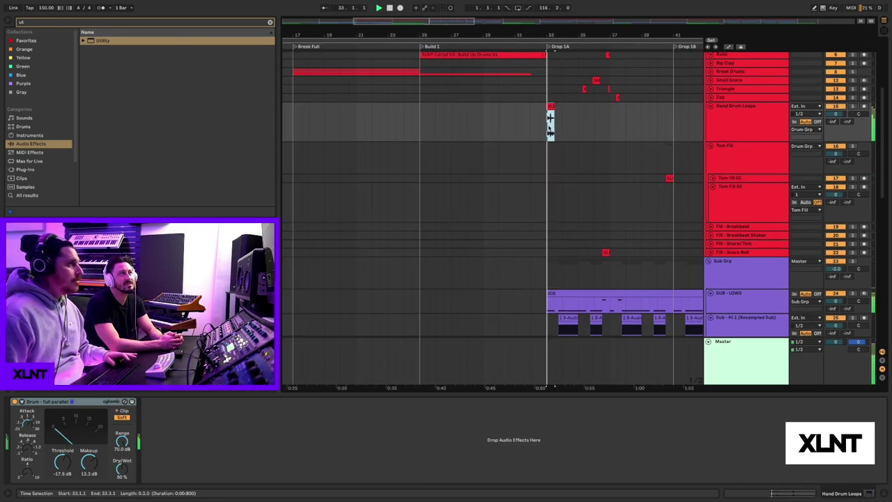
pyautogui.click(552, 122)
pyautogui.keyDown('ctrl'); pyautogui.scroll(5, 552, 122); pyautogui.keyUp('ctrl')
pyautogui.scroll(2, 548, 129)
pyautogui.click(547, 134)
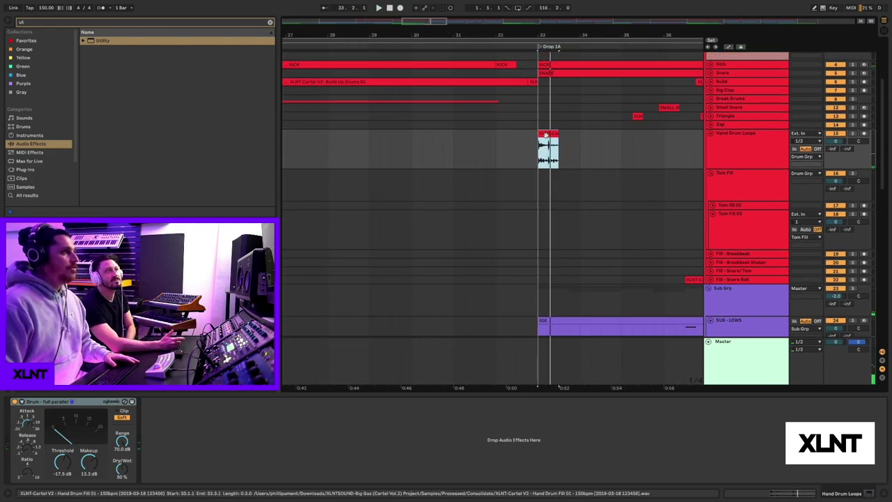
pyautogui.moveTo(548, 135)
pyautogui.mouseDown()
pyautogui.moveTo(568, 135)
pyautogui.moveTo(542, 140)
pyautogui.mouseUp()
pyautogui.click(538, 142)
pyautogui.press('space')
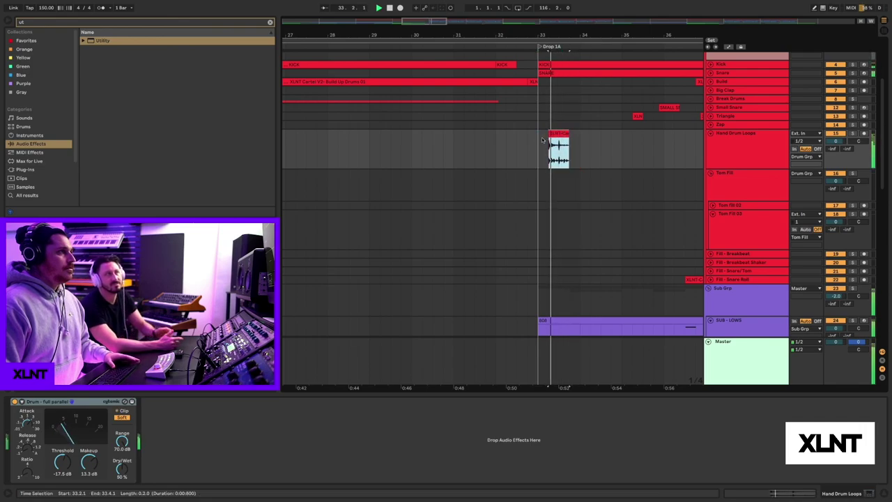
pyautogui.click(563, 132)
pyautogui.press('space')
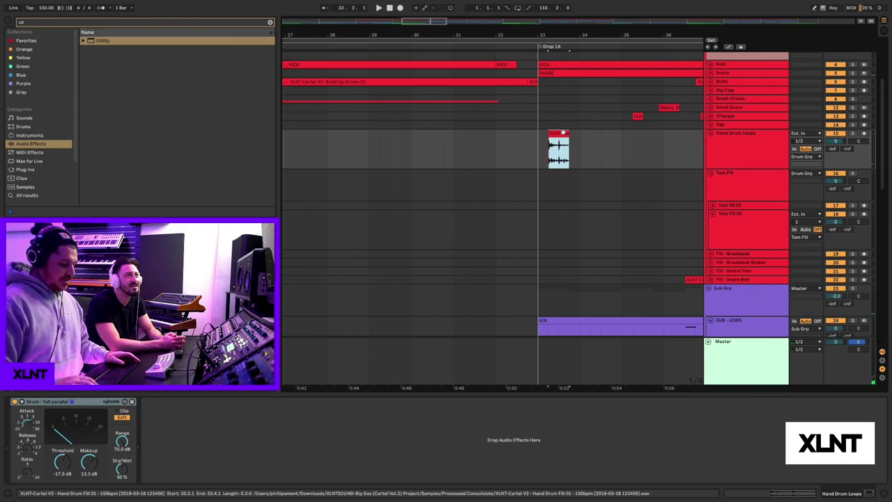
pyautogui.press('Delete')
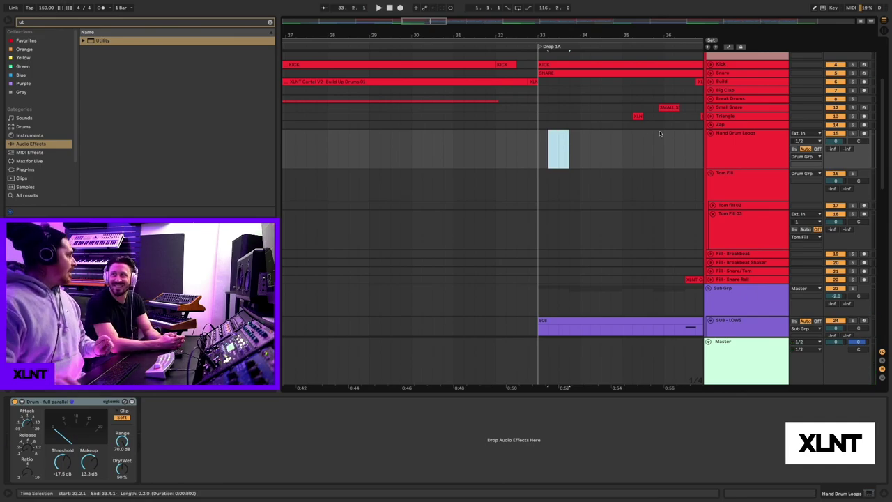
# Step: Zoom out and unfold the Kick and Snare tracks to show their notes
pyautogui.click(714, 142)
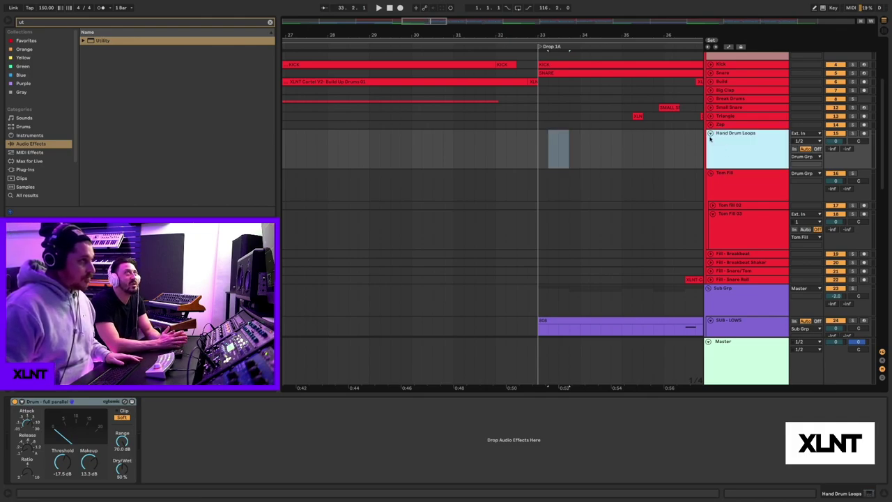
pyautogui.click(558, 148)
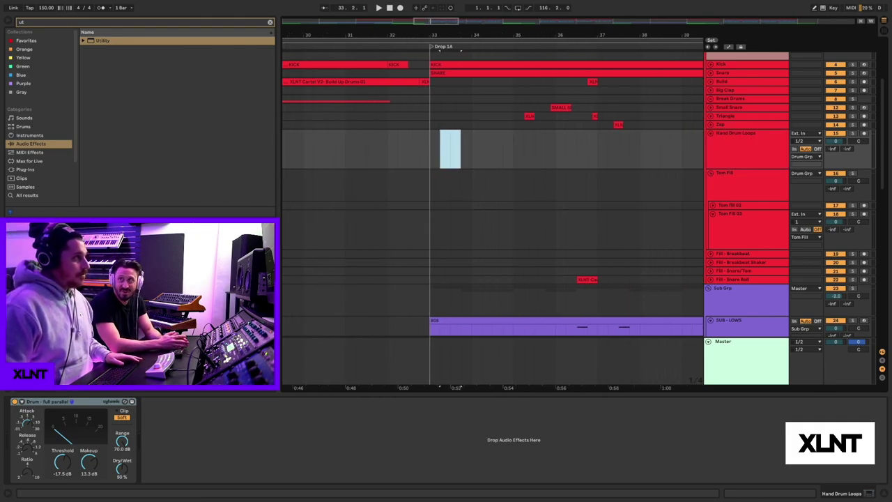
pyautogui.press('-')
pyautogui.click(711, 64)
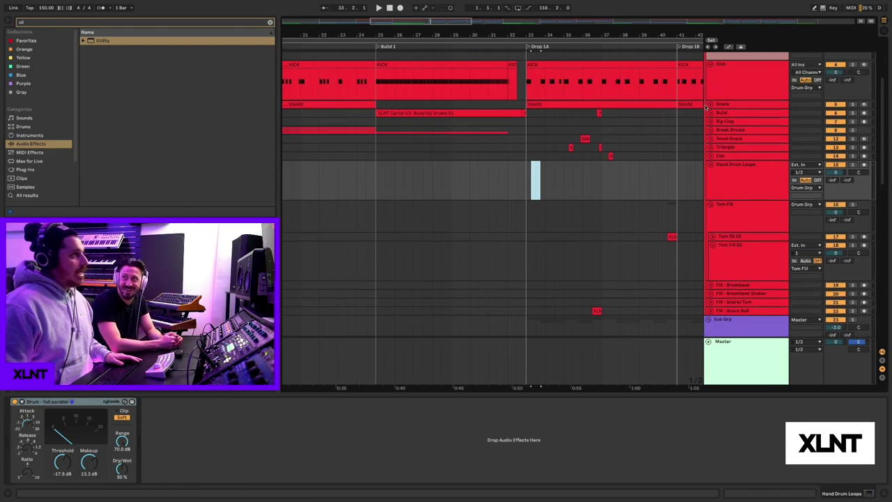
pyautogui.click(710, 105)
pyautogui.hscroll(3, 528, 34)
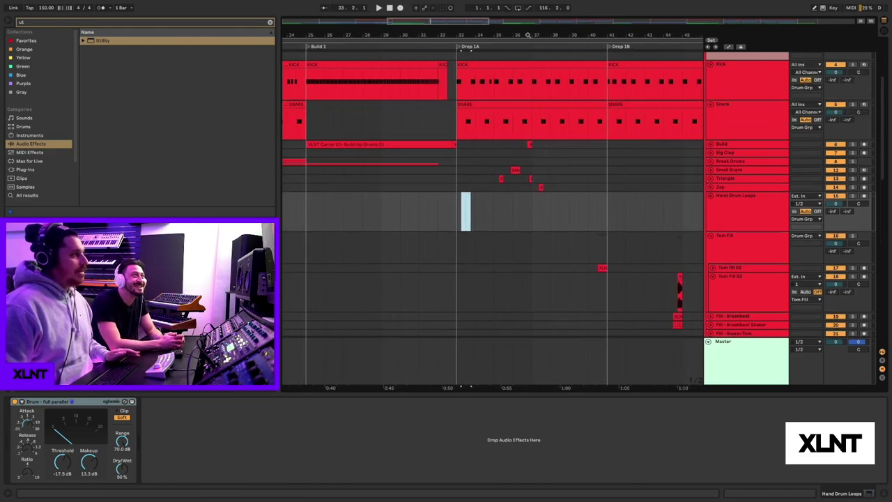
pyautogui.scroll(-3, 528, 35)
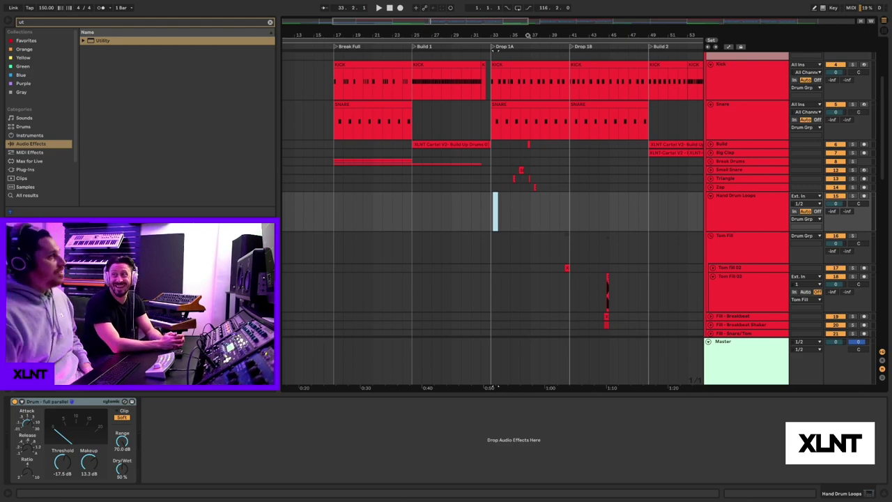
pyautogui.click(506, 75)
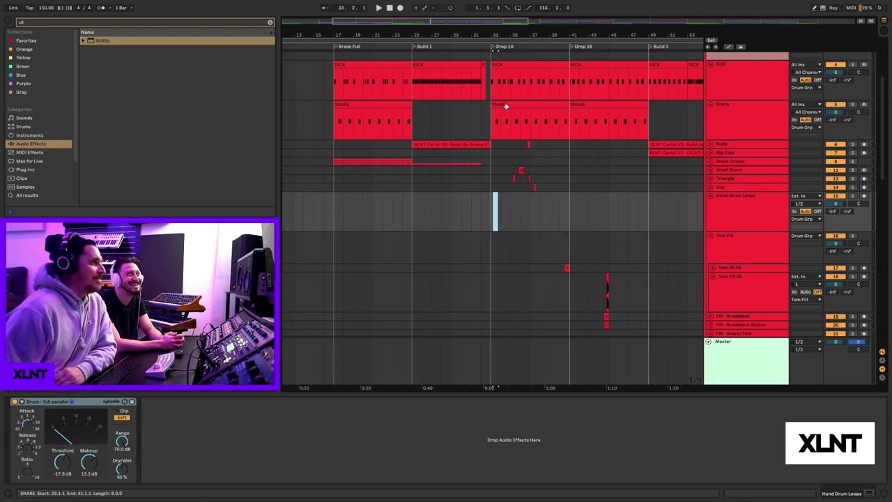
# Step: Play the Snare clip at Drop 1A with the Kick soloed alongside it
pyautogui.click(507, 106)
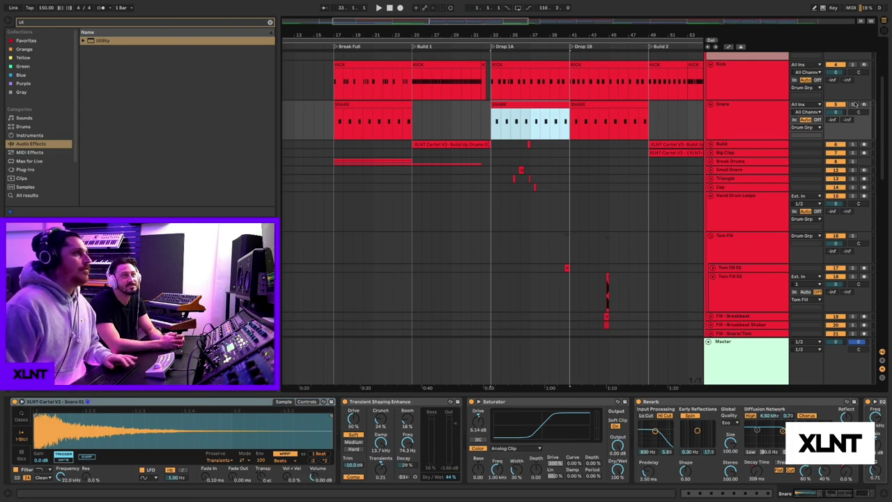
pyautogui.scroll(5, 509, 104)
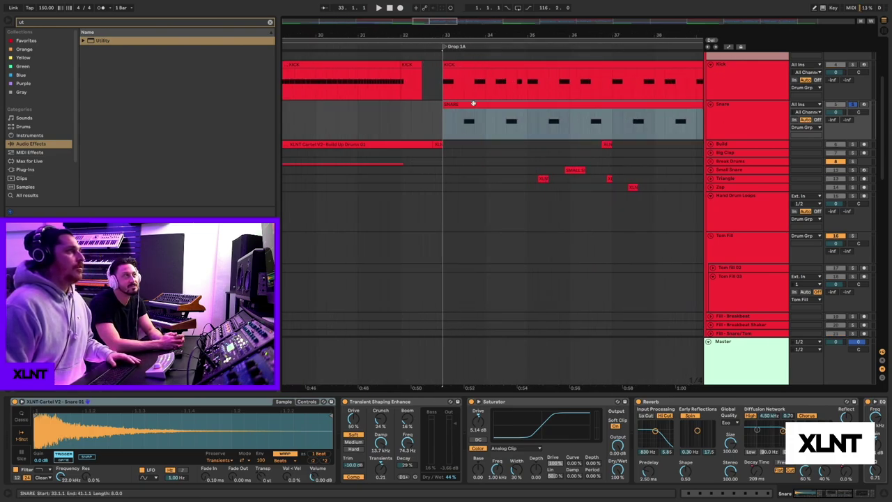
pyautogui.click(462, 121)
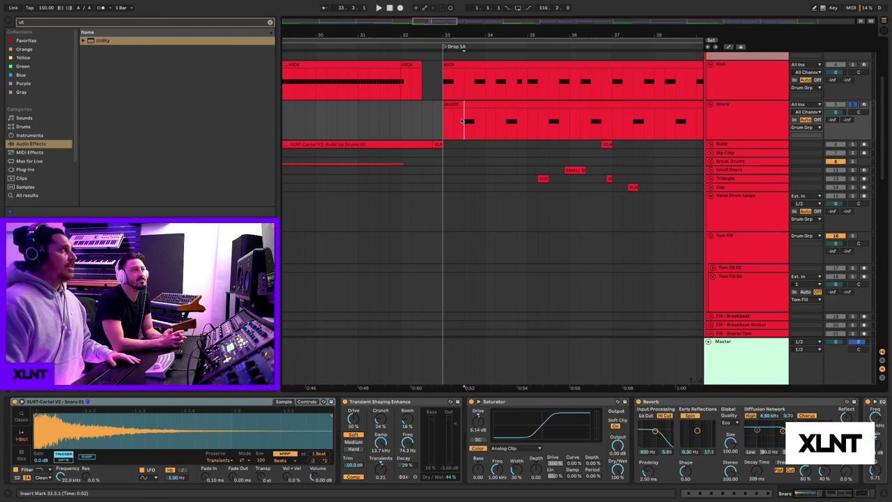
pyautogui.press('space')
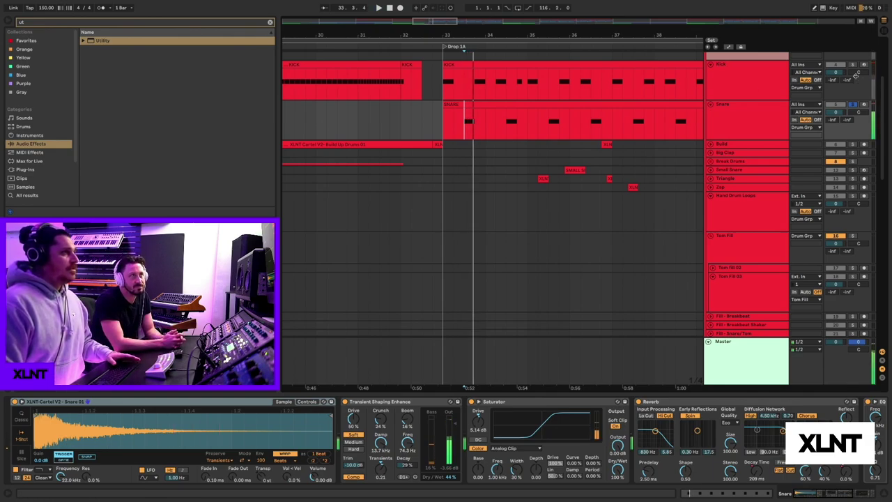
pyautogui.click(853, 65)
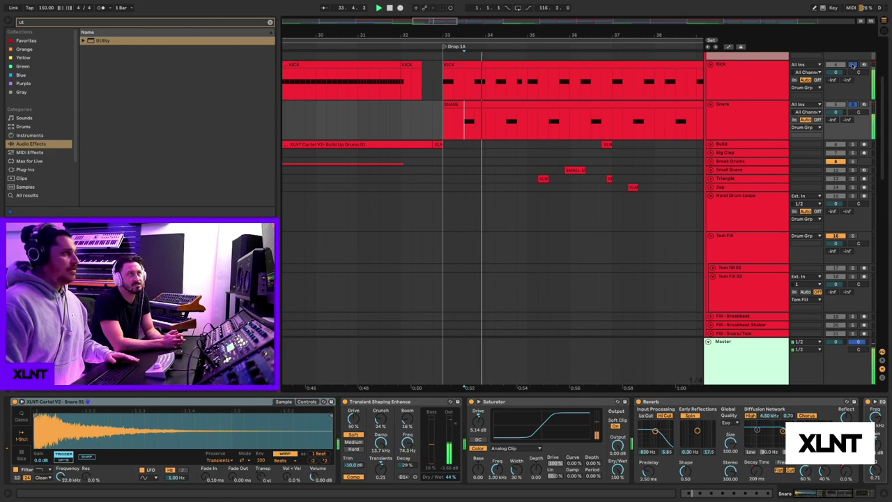
pyautogui.click(743, 83)
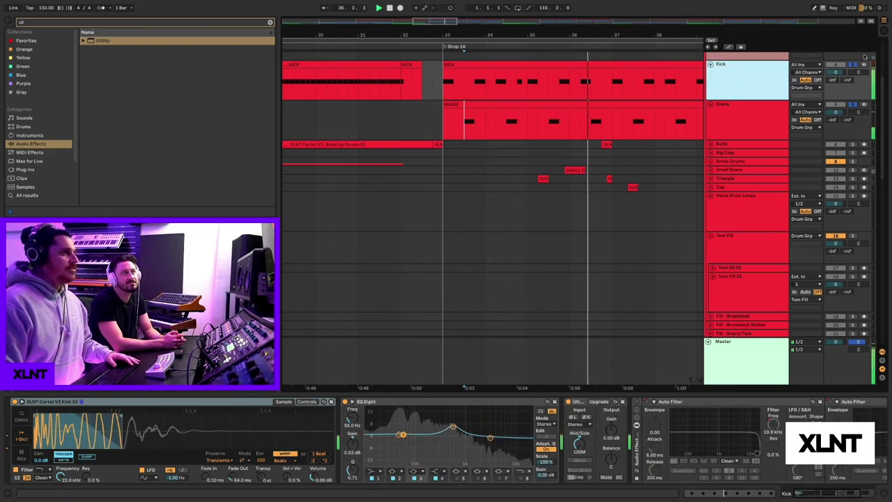
pyautogui.click(465, 100)
pyautogui.press('space')
# Step: Select the drum fill range around bars 35–37 and play it back
pyautogui.scroll(-1, 549, 170)
pyautogui.moveTo(538, 149); pyautogui.dragTo(612, 303)
pyautogui.scroll(5, 853, 128)
pyautogui.scroll(-4, 588, 213)
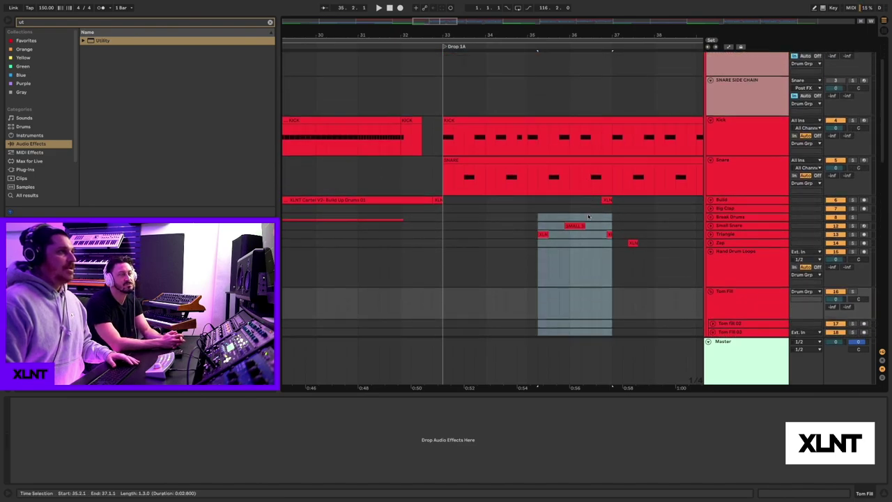
pyautogui.press('space')
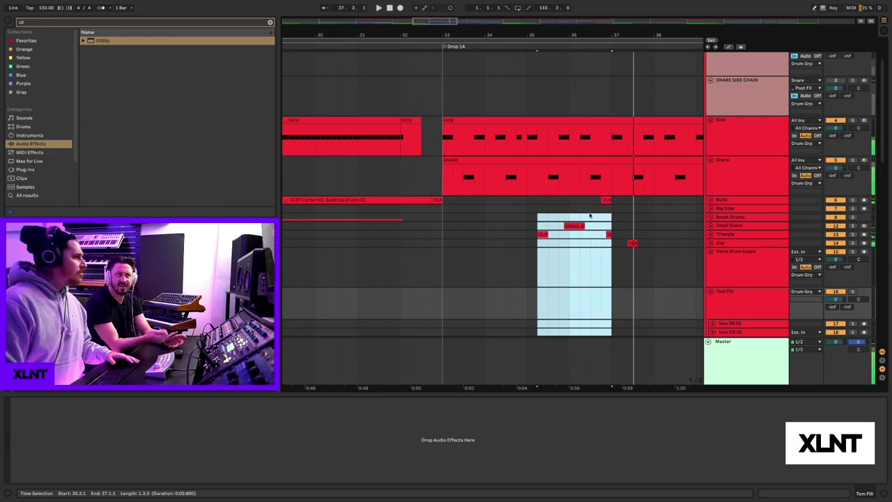
# Step: Unfold the Triangle track and play from the start of its clip
pyautogui.scroll(-3, 591, 213)
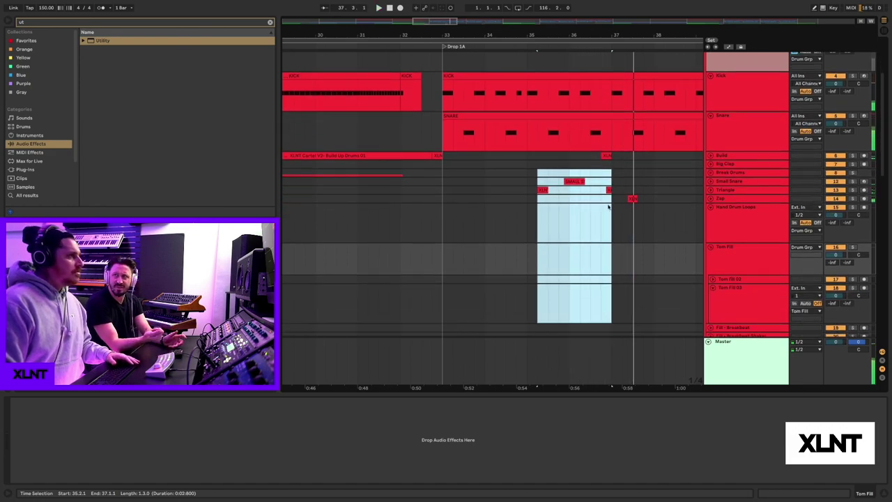
pyautogui.click(710, 190)
pyautogui.click(609, 202)
pyautogui.click(543, 205)
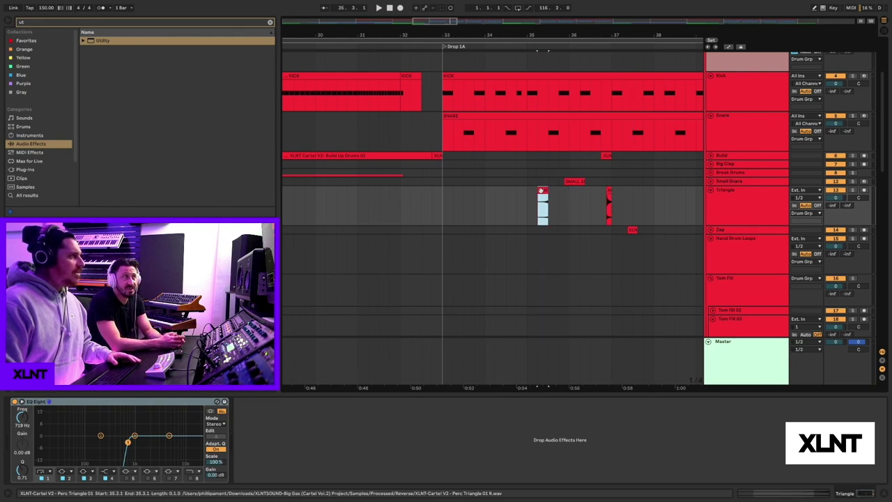
pyautogui.press('space')
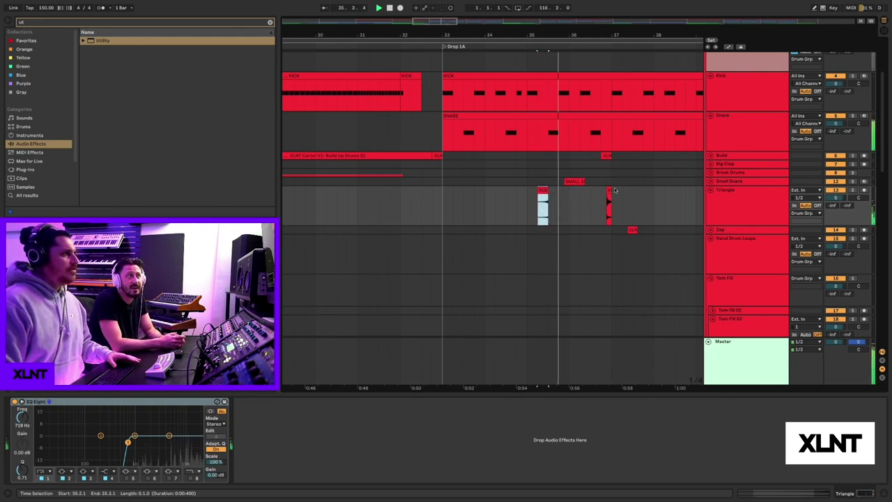
# Step: Set the start point at 36.4.3 and bring up the Snare Roll fill clip's EQ
pyautogui.click(611, 192)
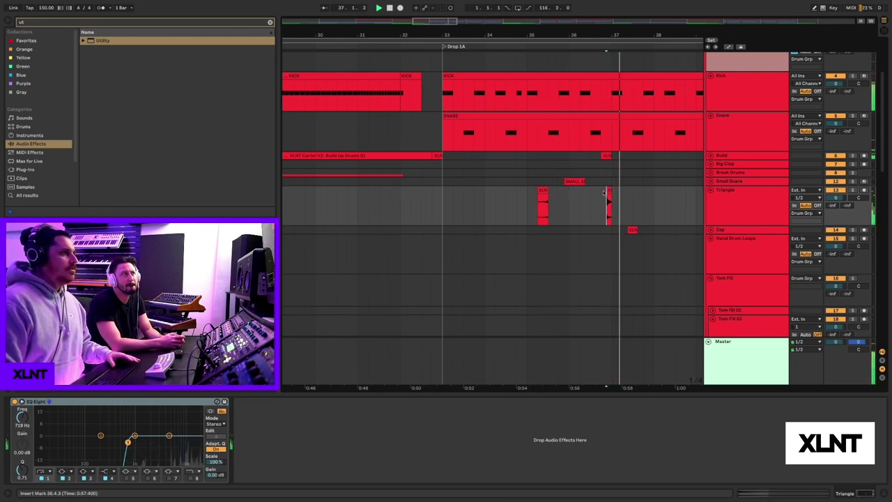
pyautogui.scroll(-15, 610, 189)
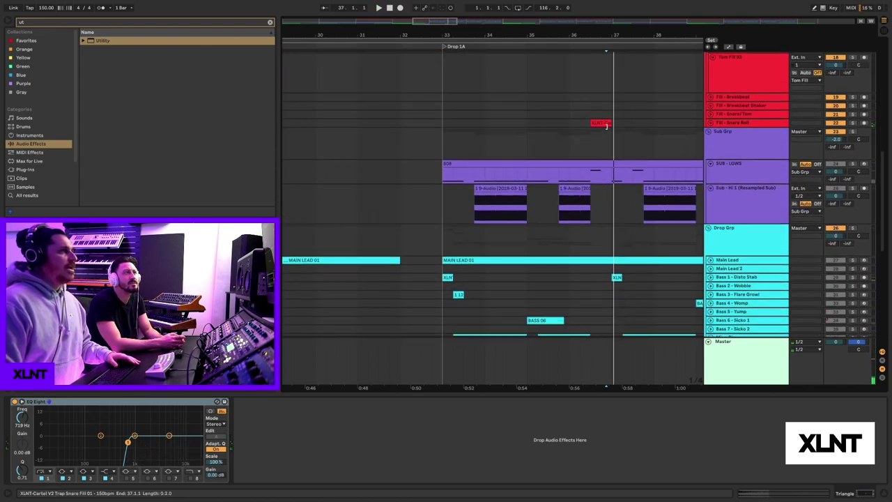
pyautogui.click(607, 124)
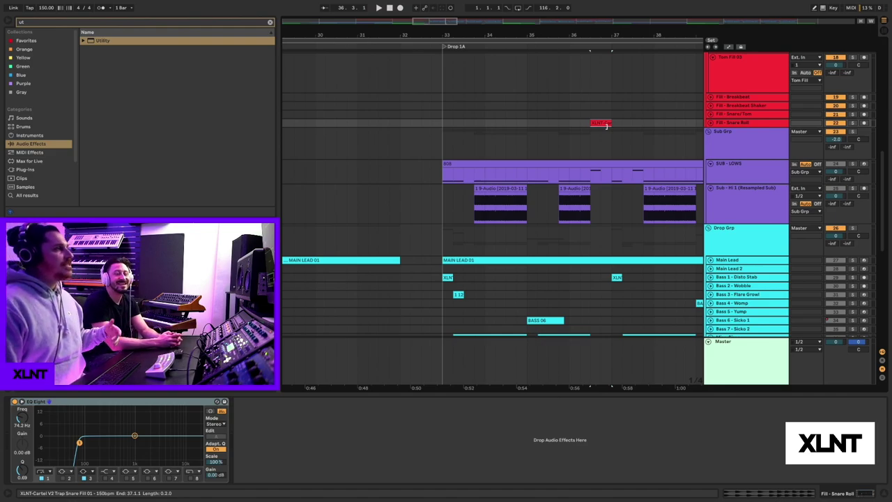
# Step: Show Sub Grp's compressors, play the 808 clip from bar 33, then show Sub - Hi 1's rack
pyautogui.click(723, 143)
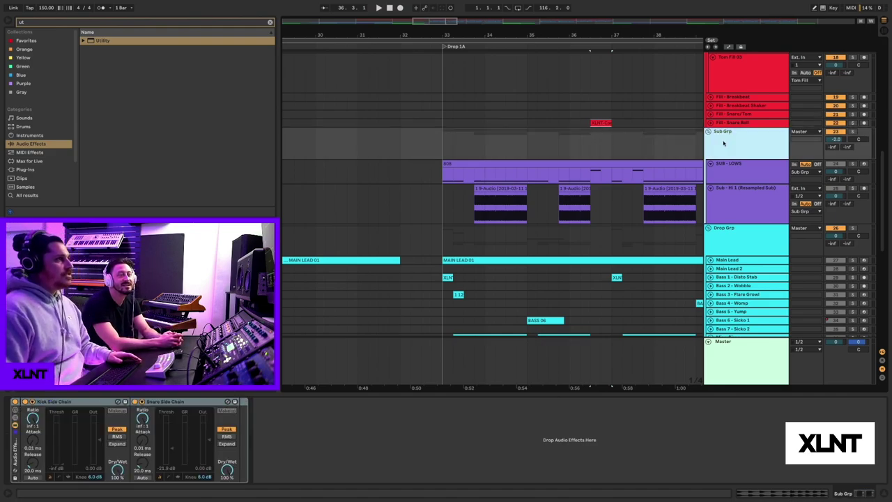
pyautogui.click(474, 164)
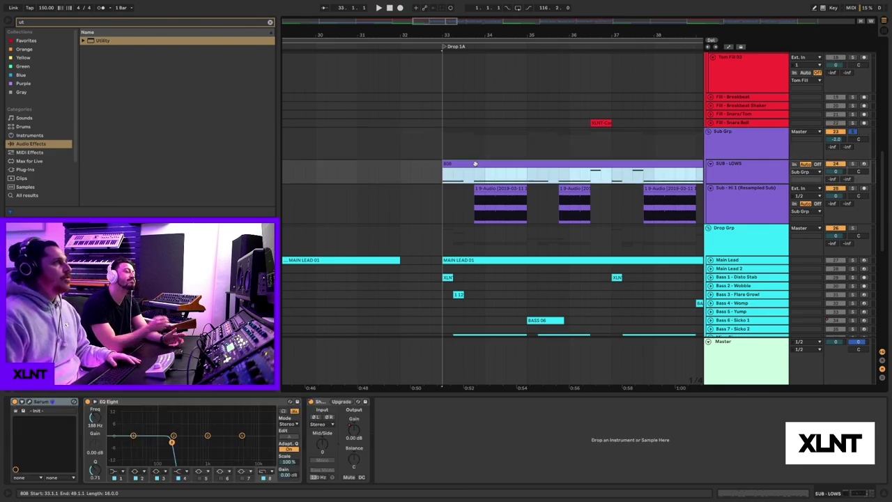
pyautogui.press('space')
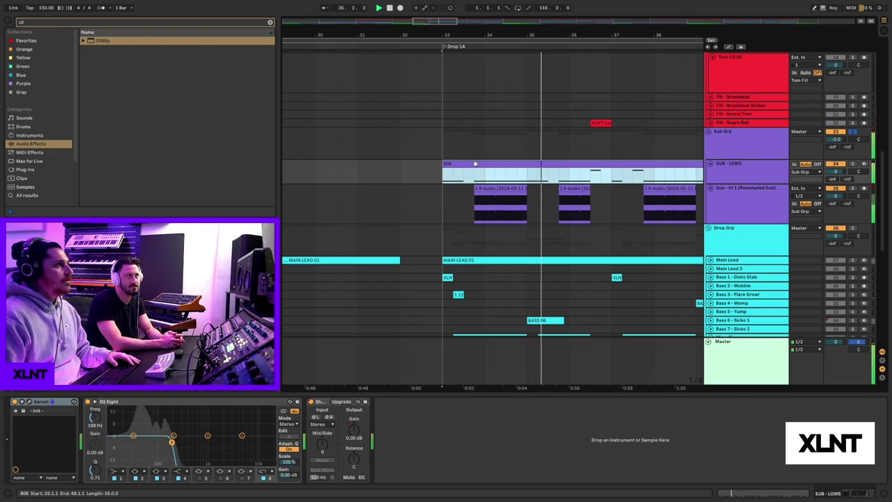
pyautogui.click(489, 198)
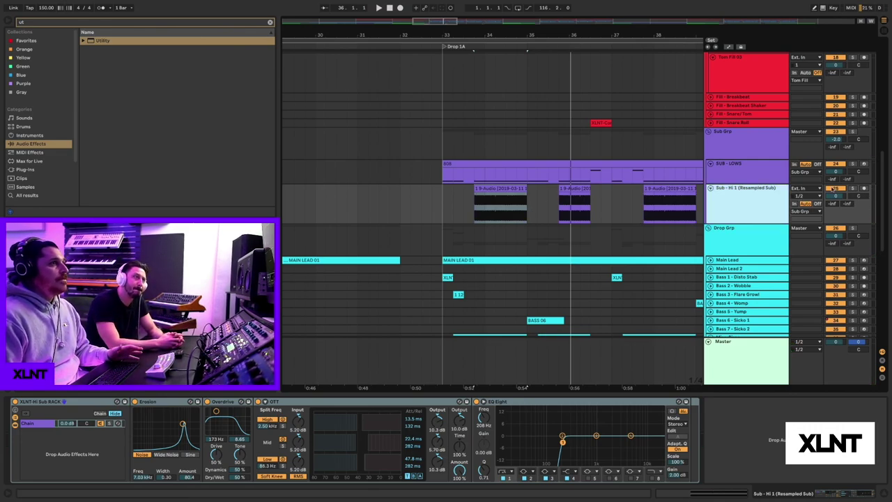
pyautogui.click(523, 198)
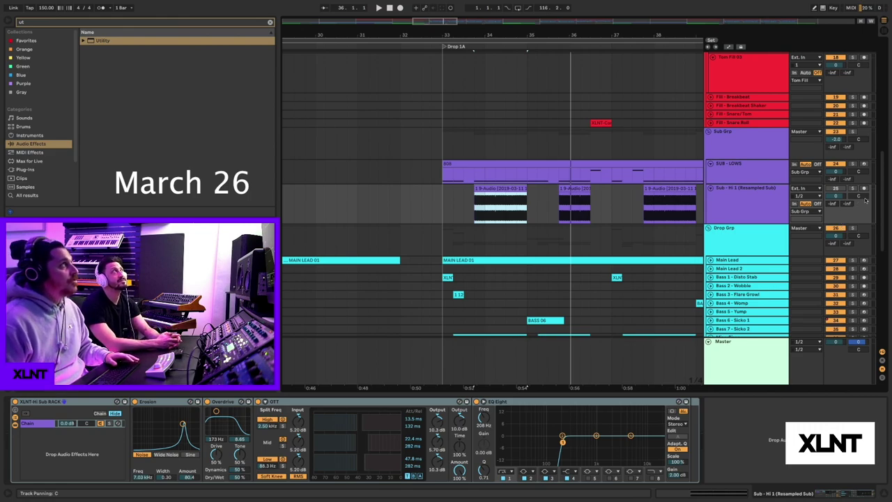
pyautogui.click(433, 201)
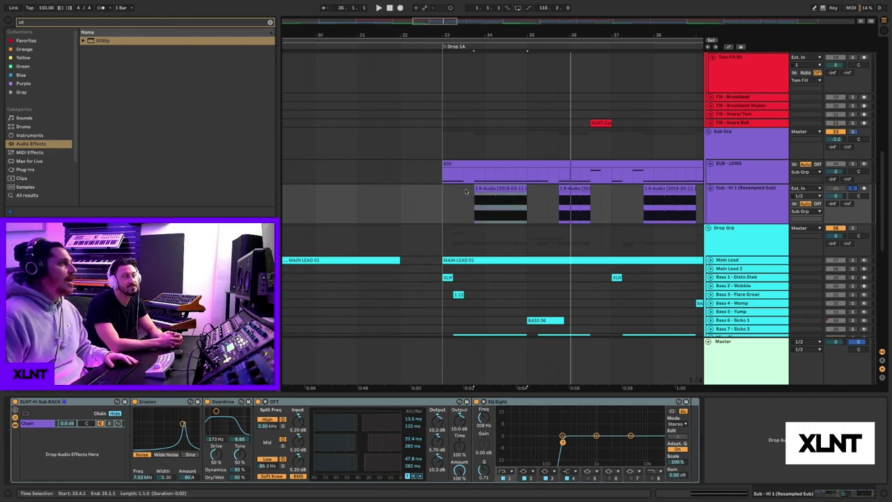
pyautogui.press('space')
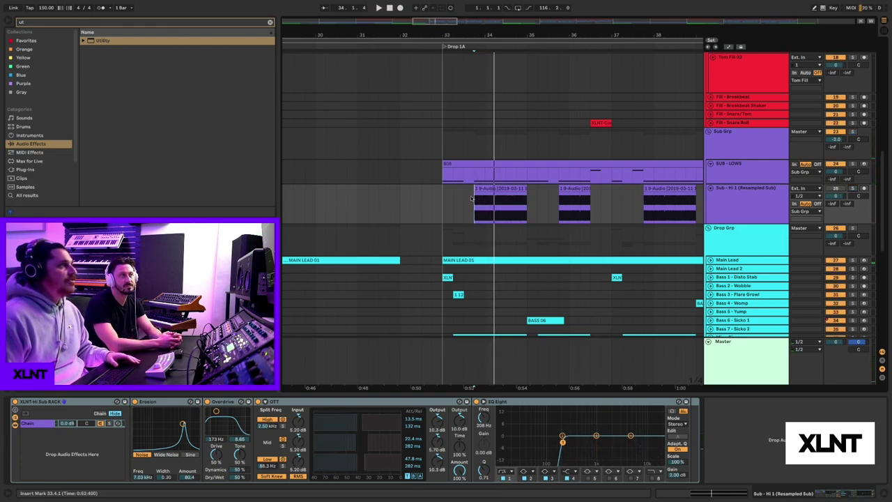
pyautogui.click(441, 203)
pyautogui.press('space')
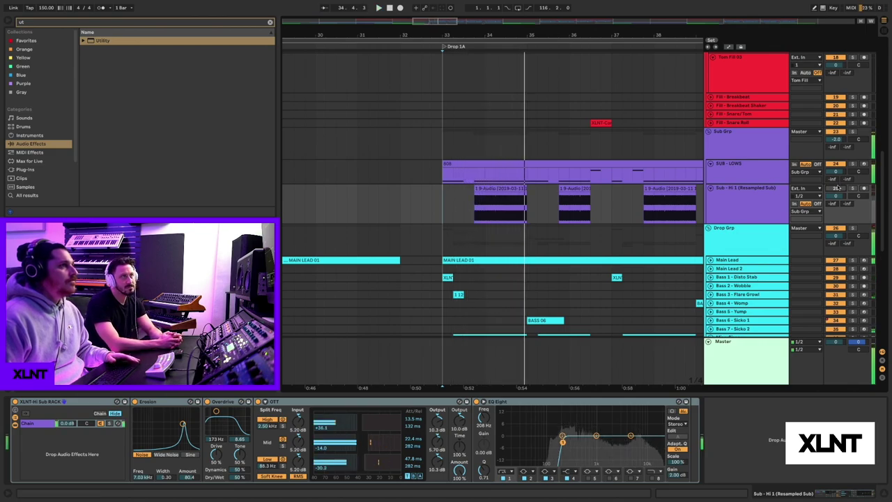
pyautogui.press('space')
pyautogui.press('space')
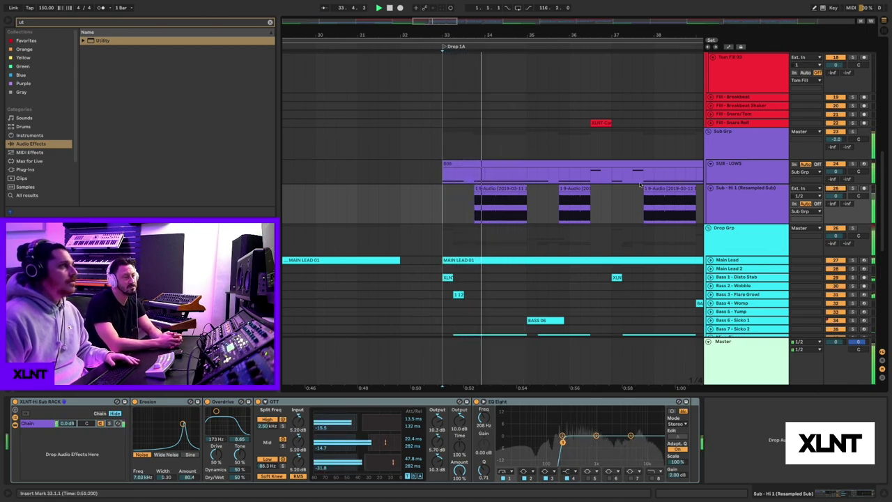
pyautogui.press('space')
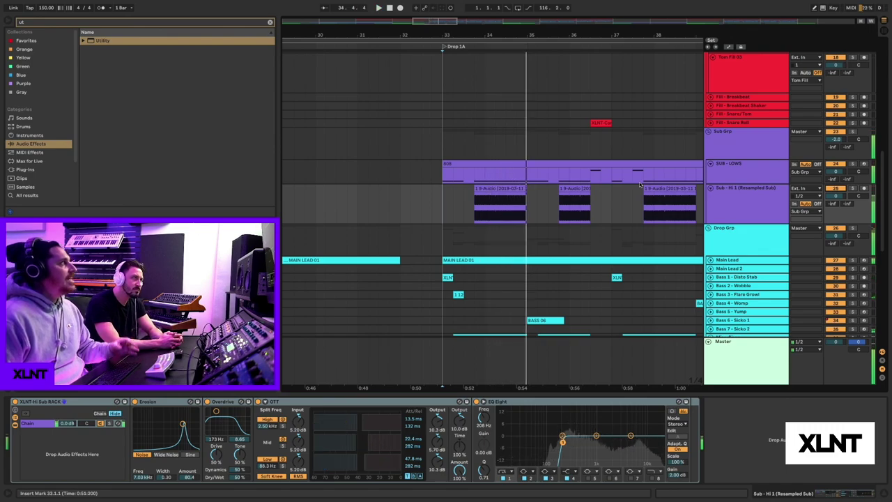
pyautogui.scroll(-2, 643, 186)
pyautogui.hscroll(2, 481, 192)
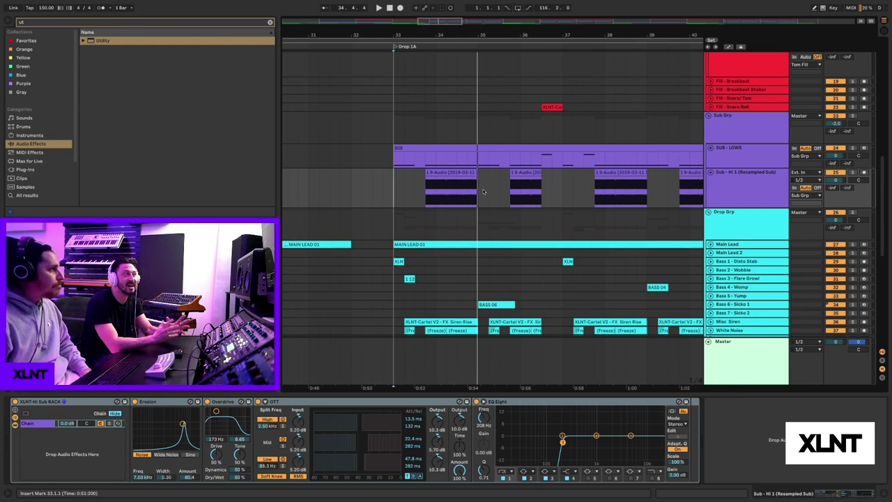
pyautogui.click(752, 245)
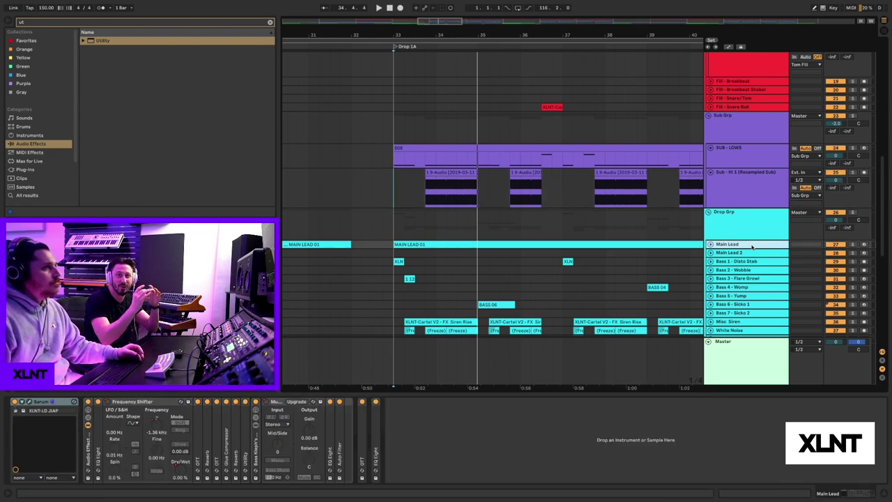
pyautogui.click(709, 245)
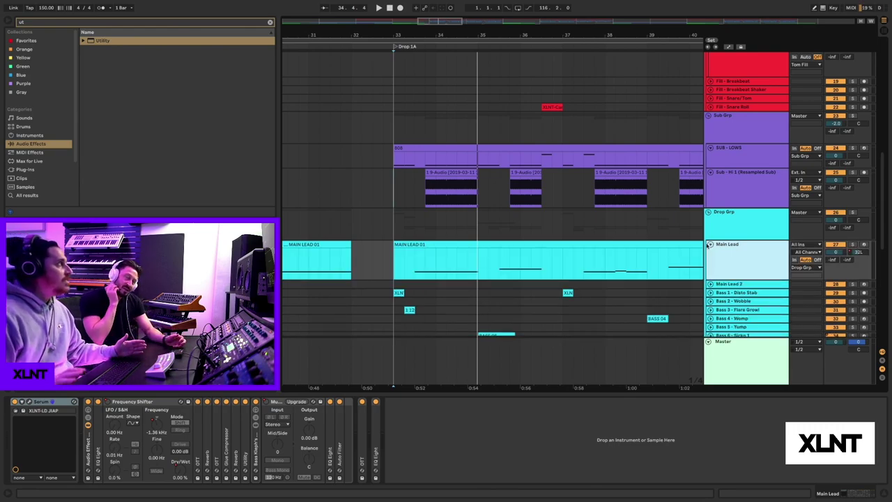
pyautogui.scroll(-3, 745, 253)
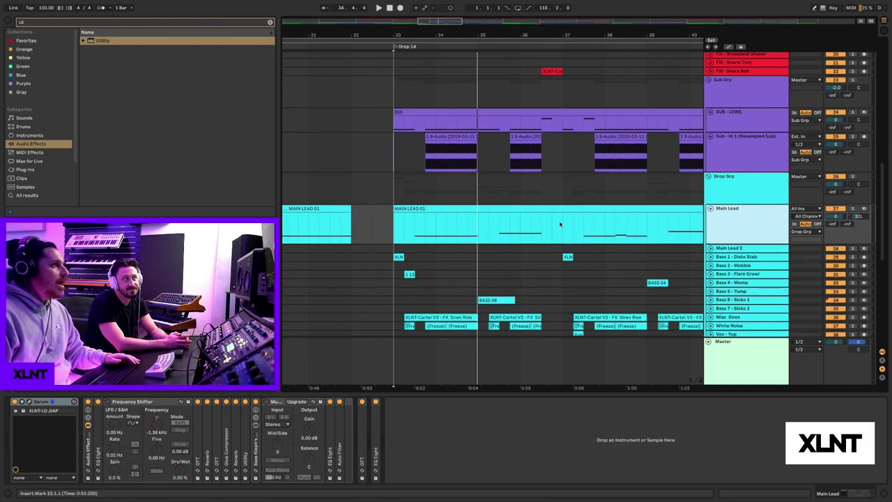
pyautogui.press('space')
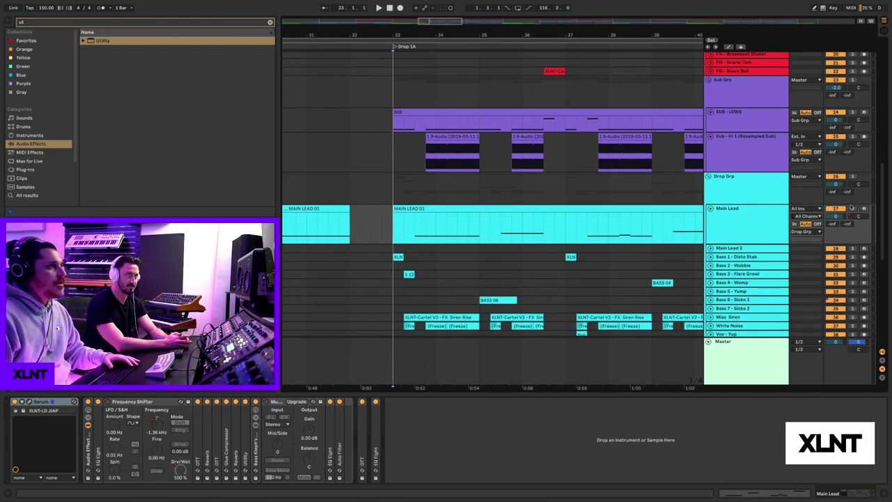
pyautogui.click(851, 208)
pyautogui.press('space')
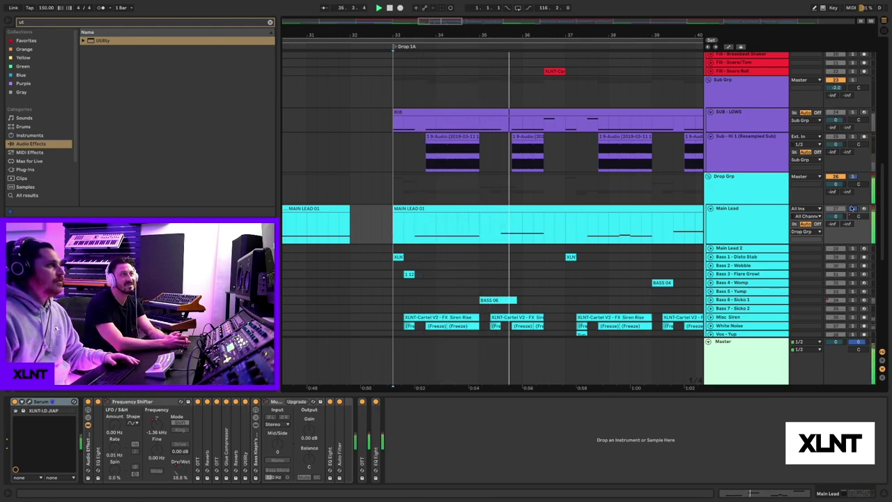
pyautogui.click(589, 224)
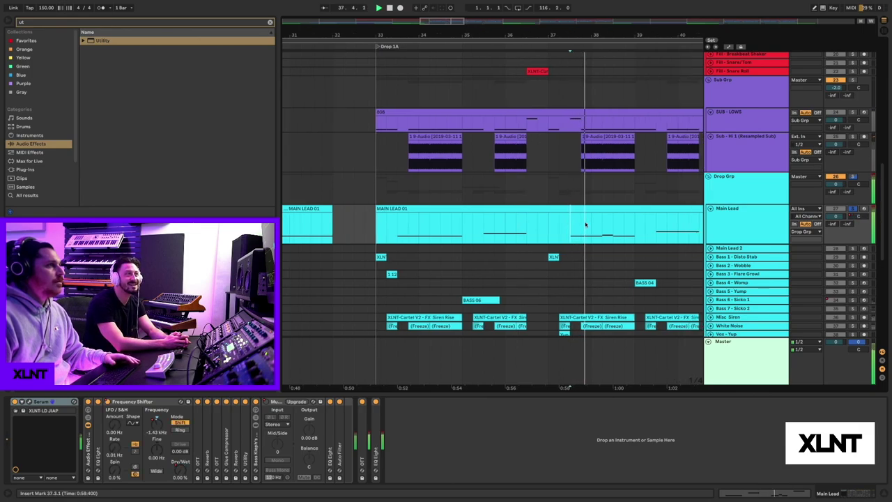
pyautogui.click(854, 208)
pyautogui.click(753, 213)
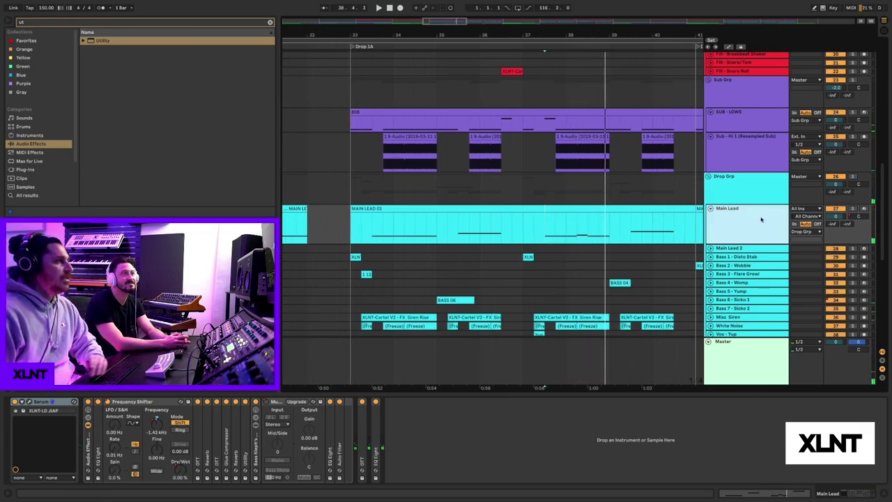
# Step: Solo the Bass 1 - Disto Stab track and play it briefly
pyautogui.click(358, 256)
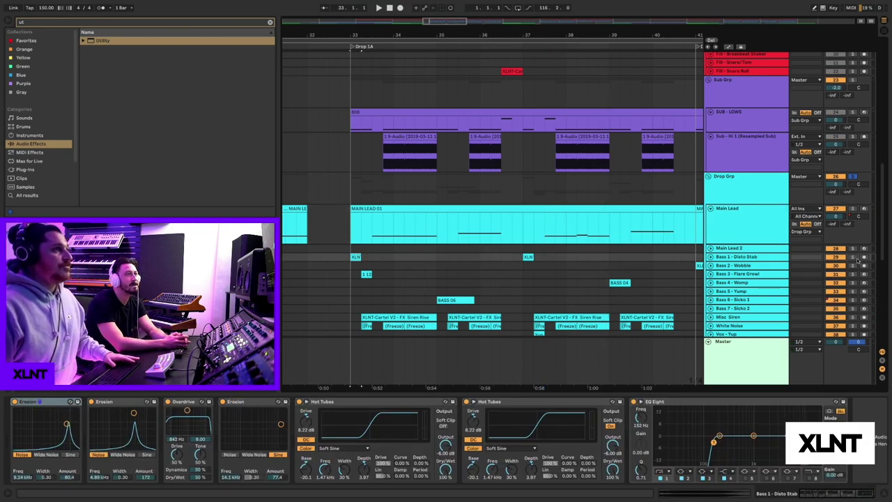
pyautogui.click(852, 256)
pyautogui.press('space')
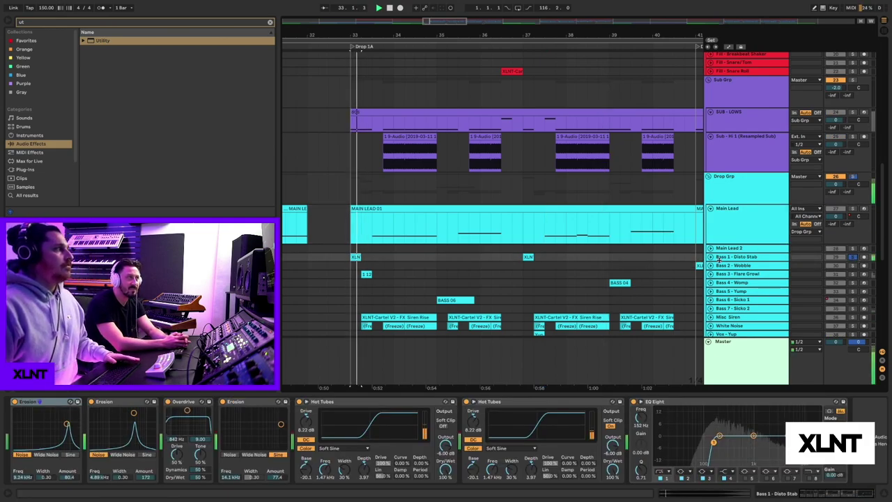
pyautogui.press('space')
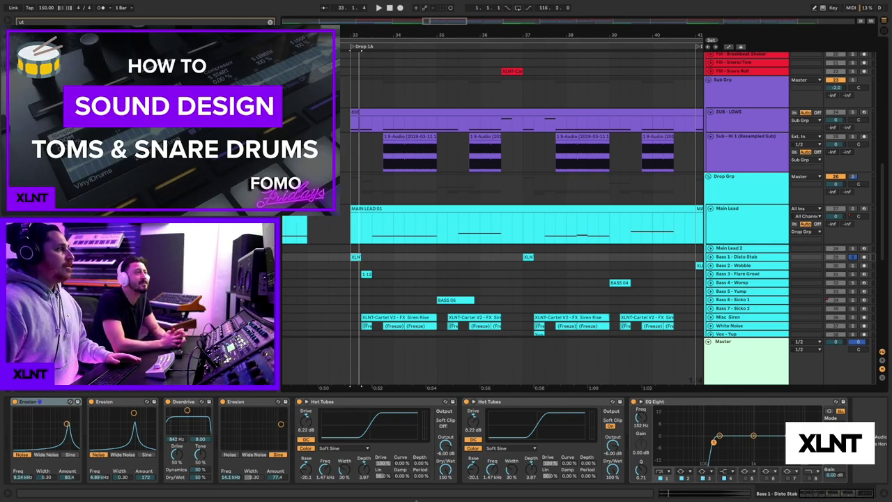
# Step: Expand the Disto Stab lane, play it, and turn its effect chain back on
pyautogui.hscroll(-3, 644, 264)
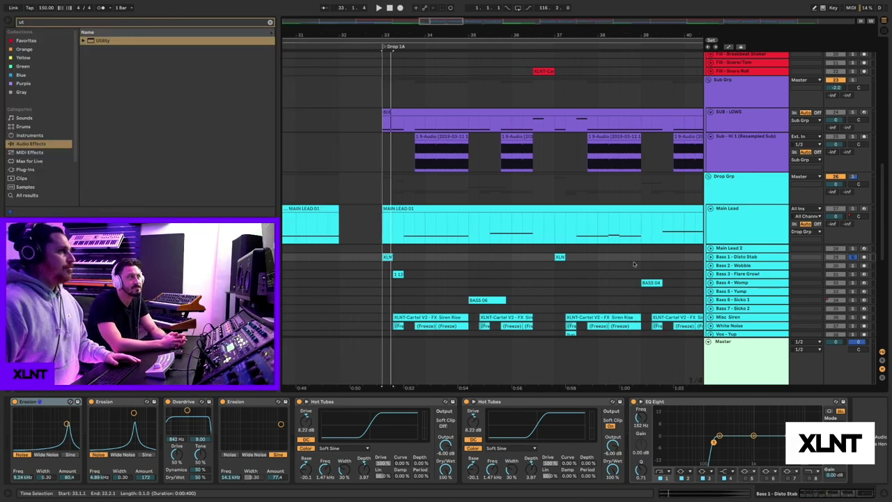
pyautogui.click(710, 257)
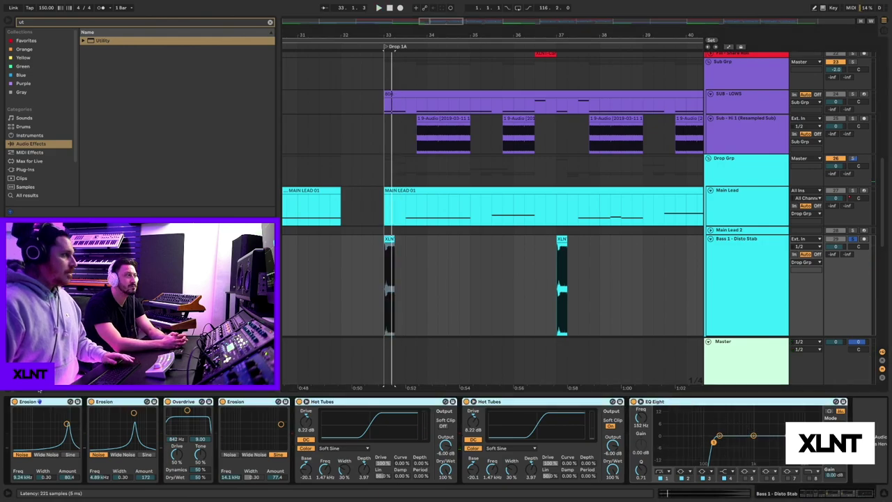
pyautogui.hotkey('ctrl', 'g')
pyautogui.press('space')
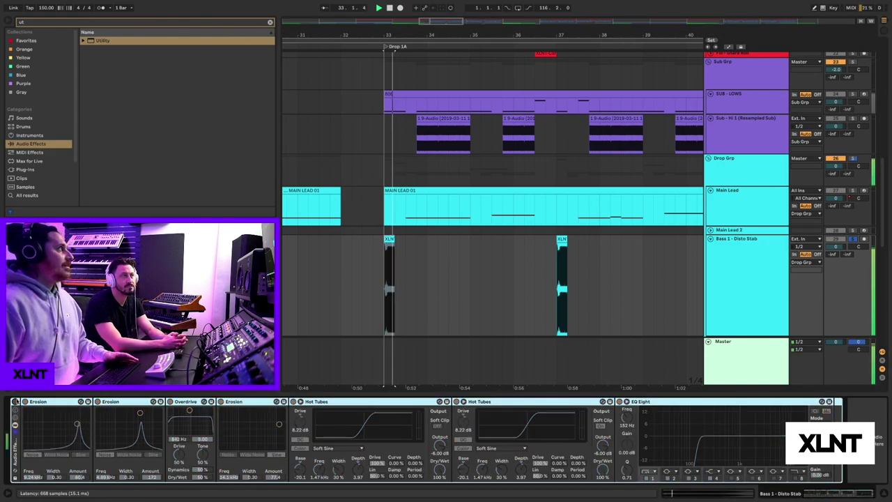
pyautogui.click(15, 402)
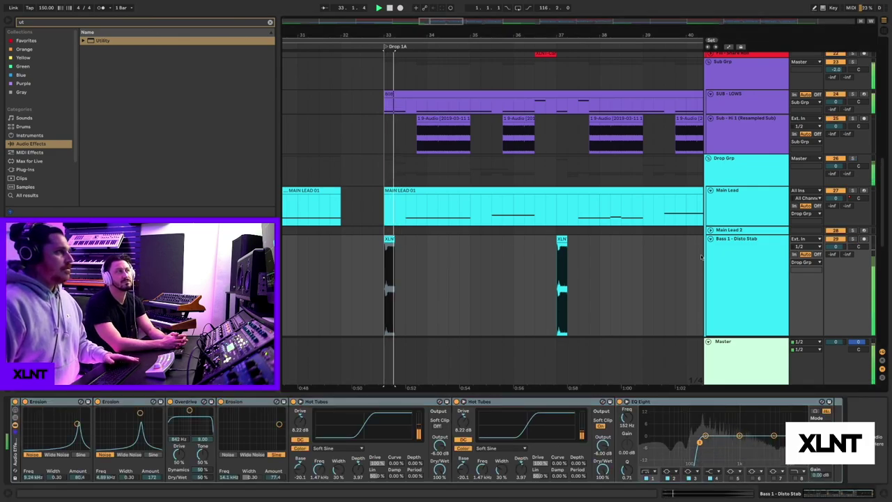
pyautogui.scroll(-5, 683, 258)
# Step: Expand and solo Bass 3 - Flare Growl, play it briefly, then show the automation envelopes
pyautogui.click(741, 208)
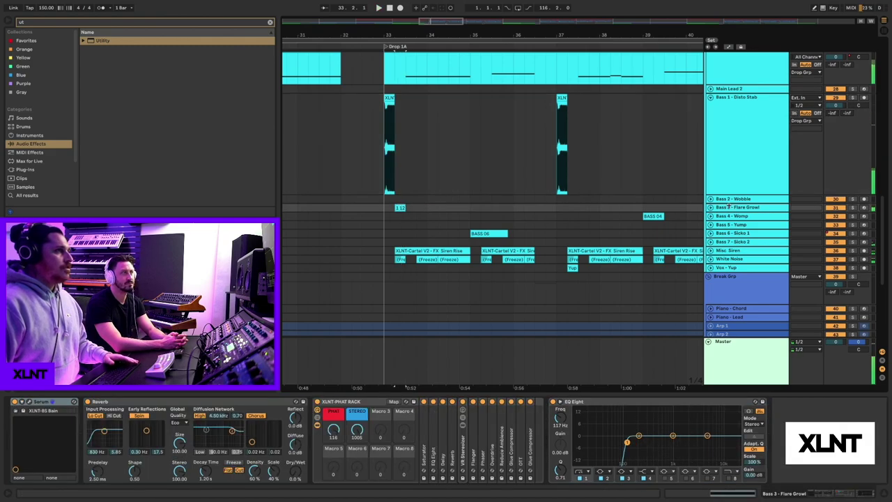
pyautogui.press('u')
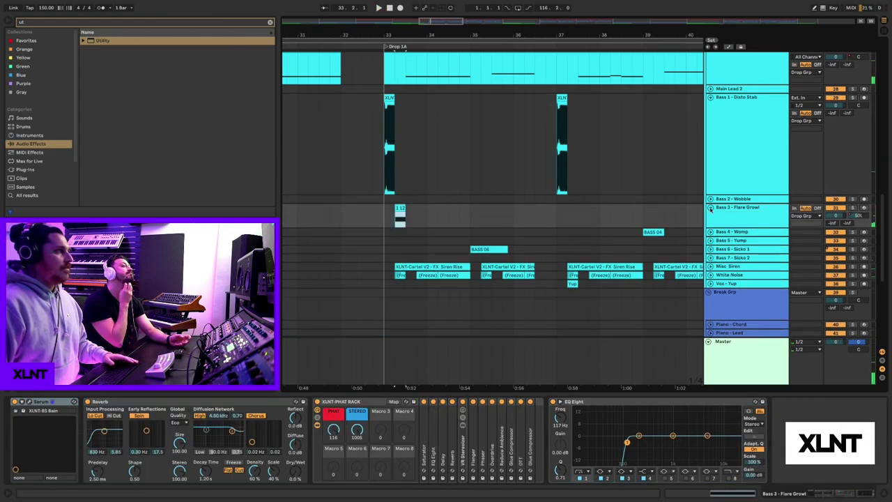
pyautogui.click(852, 208)
pyautogui.press('space')
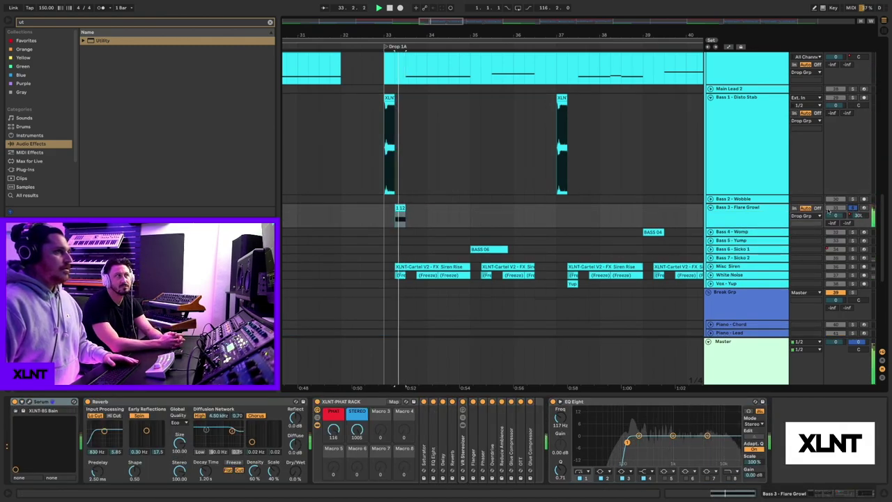
pyautogui.press('space')
pyautogui.click(823, 211)
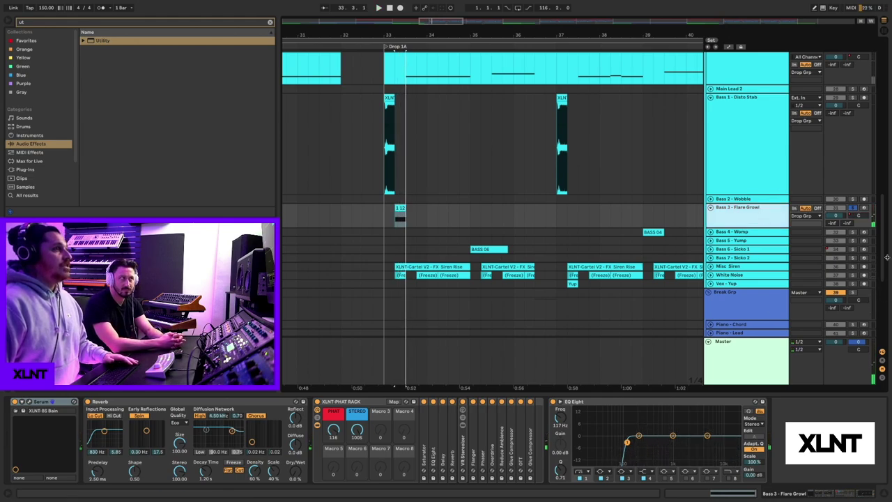
pyautogui.press('a')
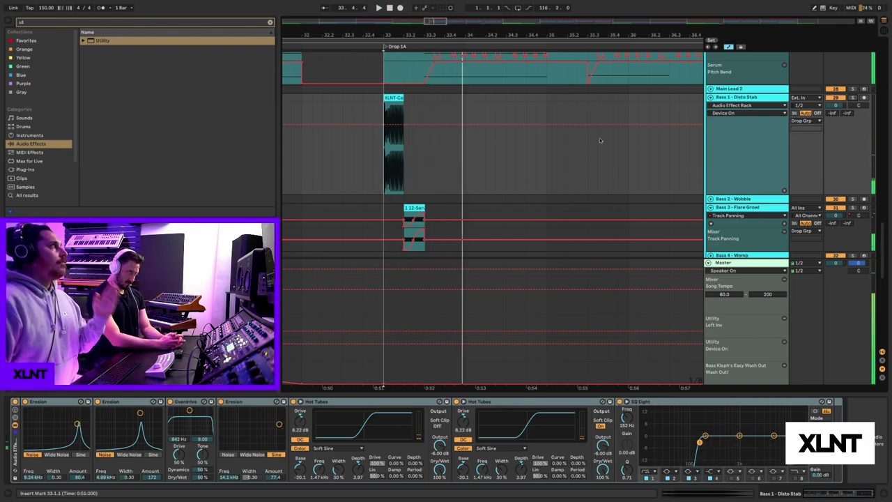
# Step: Expand the Misc Siren track to reveal its EQ Eight automation and play from bar 33
pyautogui.scroll(-5, 599, 140)
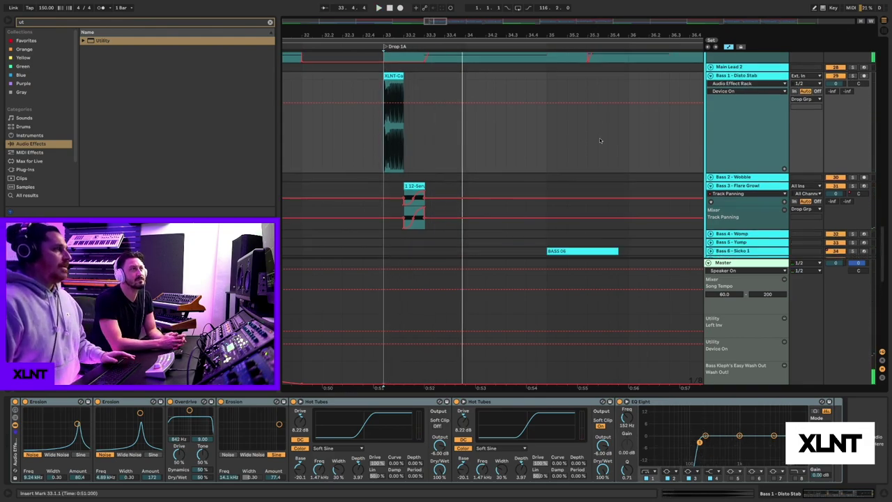
pyautogui.click(725, 170)
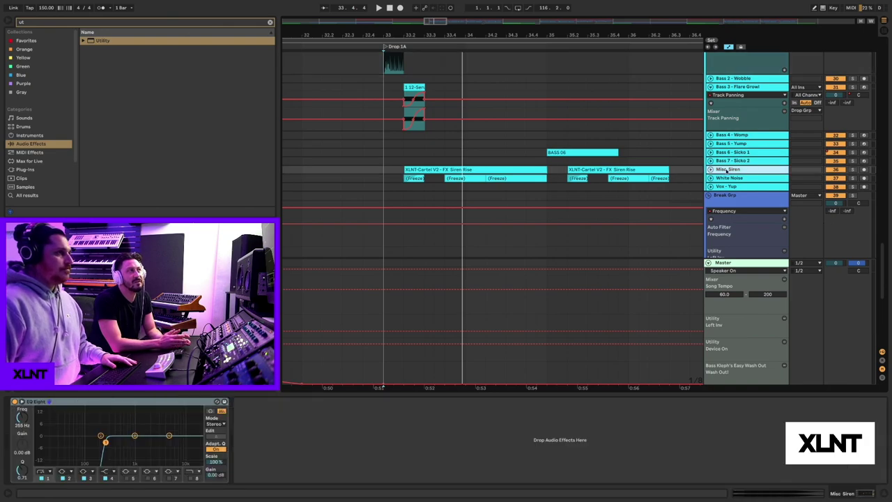
pyautogui.click(711, 169)
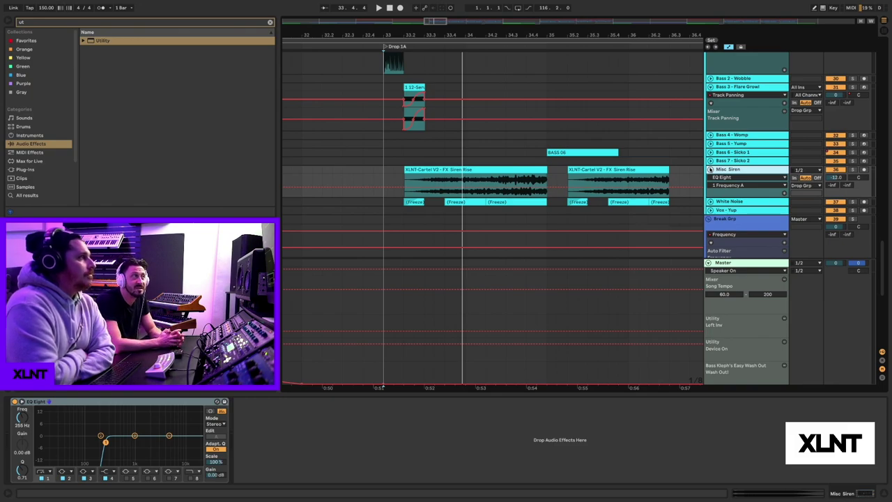
pyautogui.scroll(2, 443, 70)
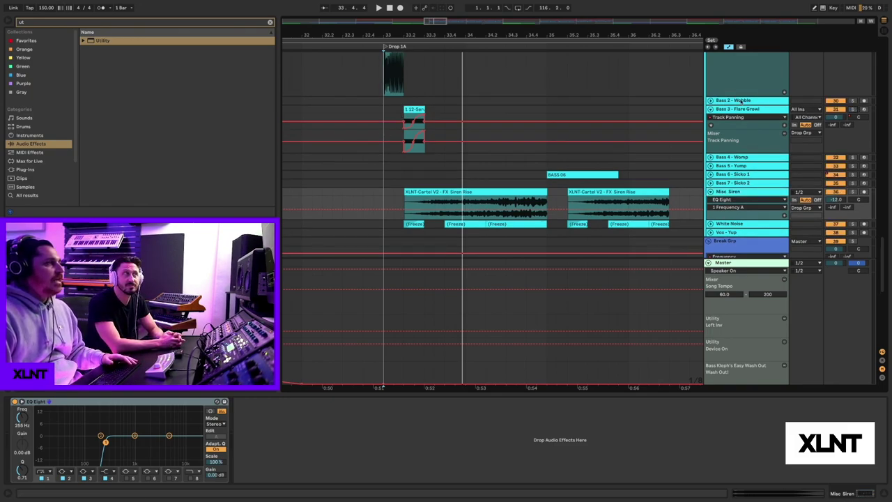
pyautogui.press('space')
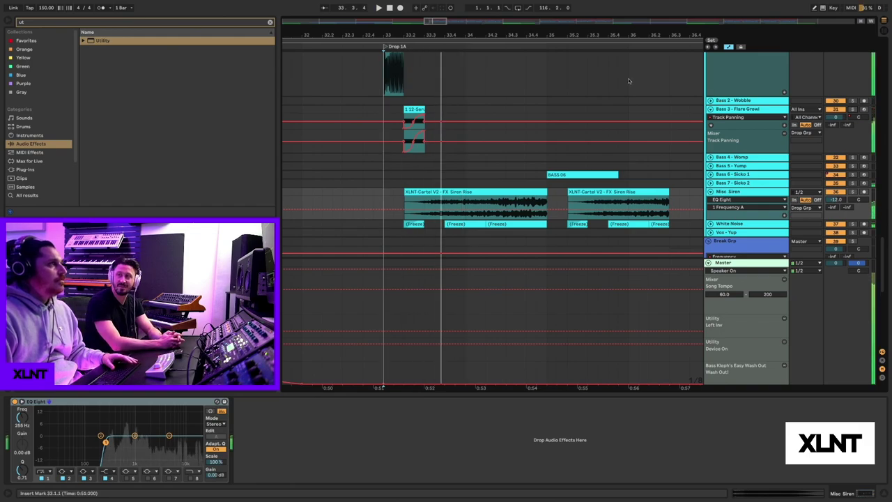
# Step: Solo the SUB - LOWS group and select it to show its devices
pyautogui.scroll(-8, 519, 99)
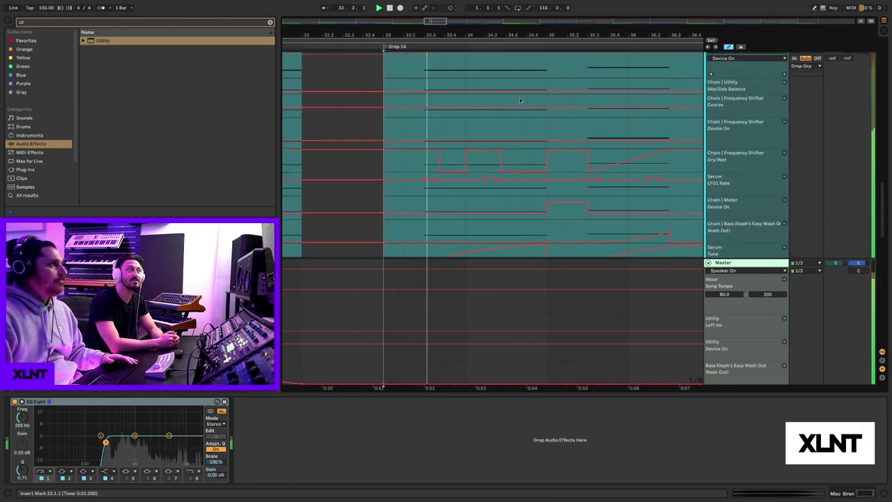
pyautogui.scroll(8, 520, 99)
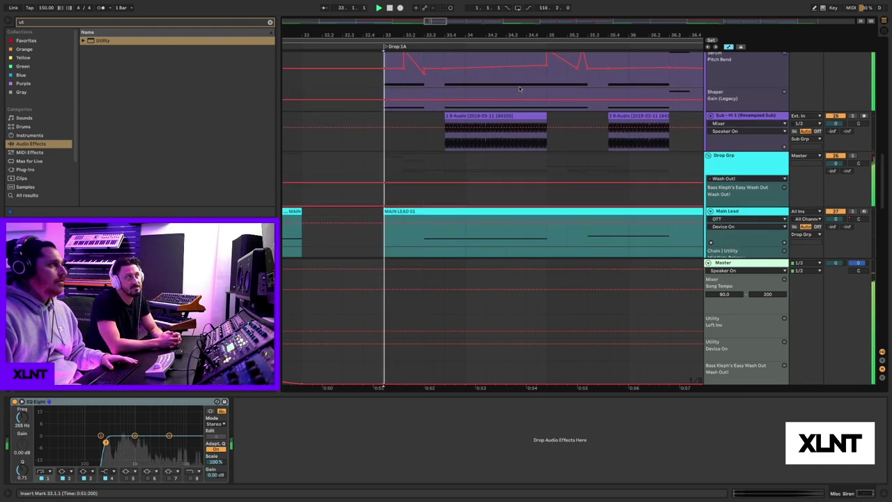
pyautogui.scroll(5, 520, 89)
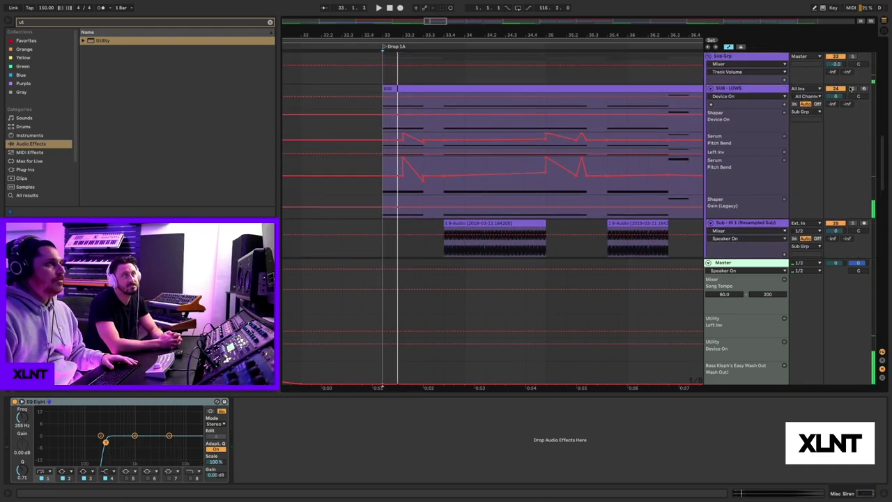
pyautogui.click(852, 89)
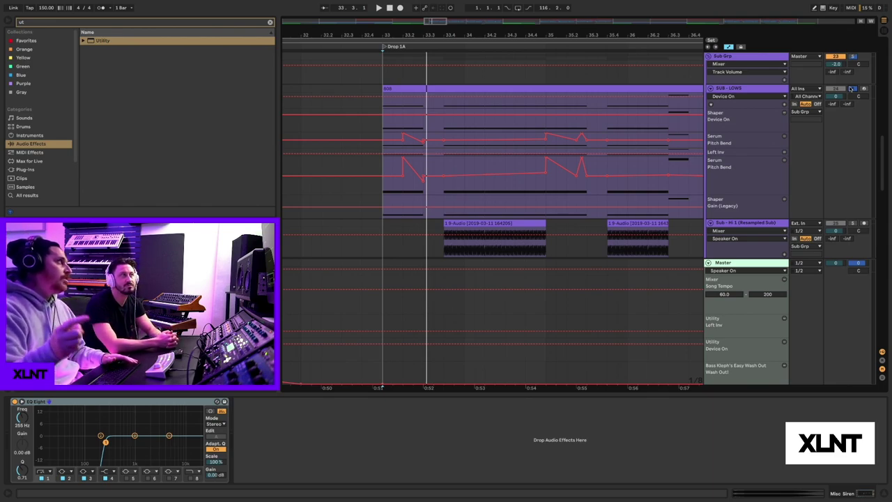
pyautogui.click(444, 193)
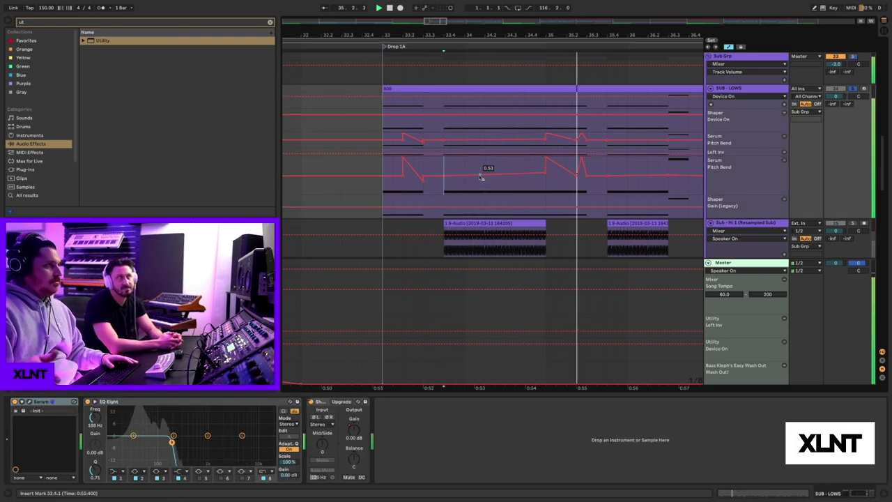
# Step: Scroll to Main Lead's Frequency Shifter Dry/Wet, Serum LFO1 Rate and Chain Muter lanes
pyautogui.scroll(-1, 511, 196)
pyautogui.scroll(-10, 512, 195)
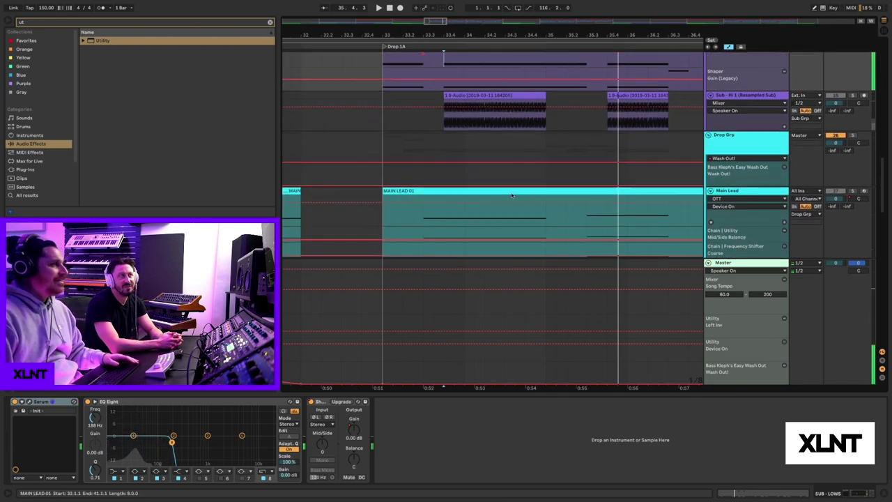
pyautogui.scroll(4, 512, 194)
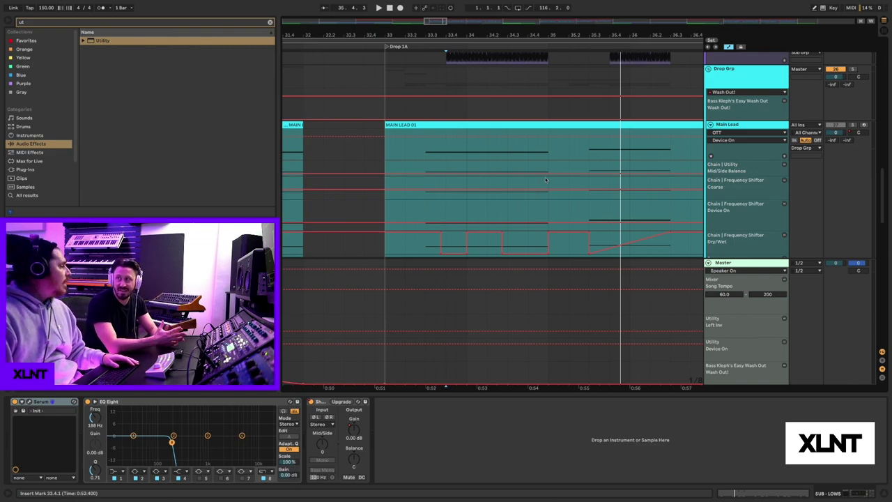
pyautogui.scroll(-5, 743, 120)
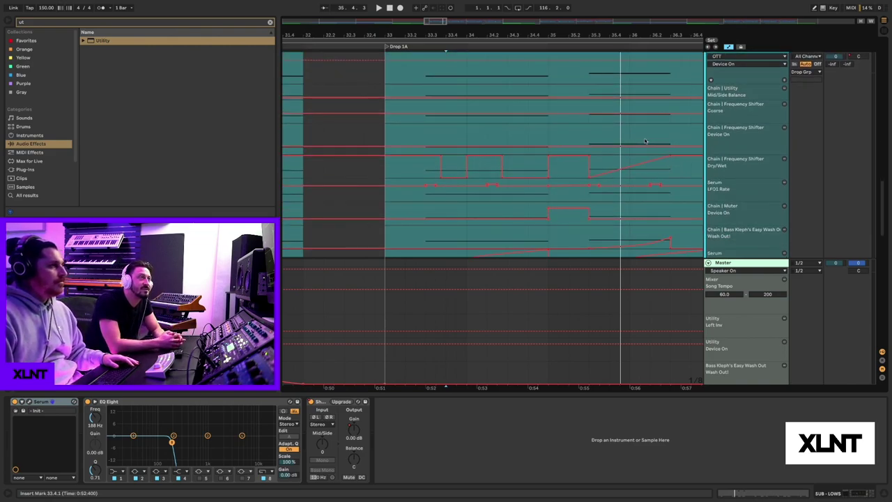
# Step: Browse the Main Lead, Misc Siren EQ and Bass 3 - Flare Growl chains, ending on Misc Siren
pyautogui.scroll(4, 743, 121)
pyautogui.click(743, 114)
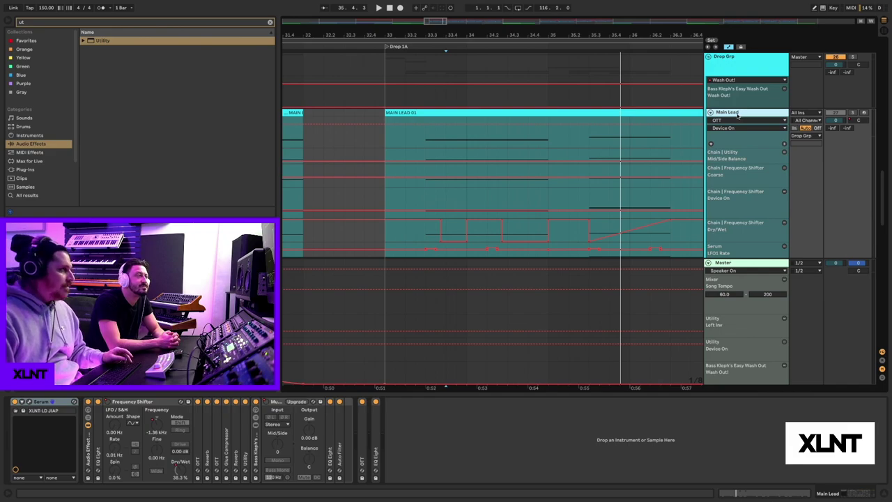
pyautogui.scroll(-5, 591, 198)
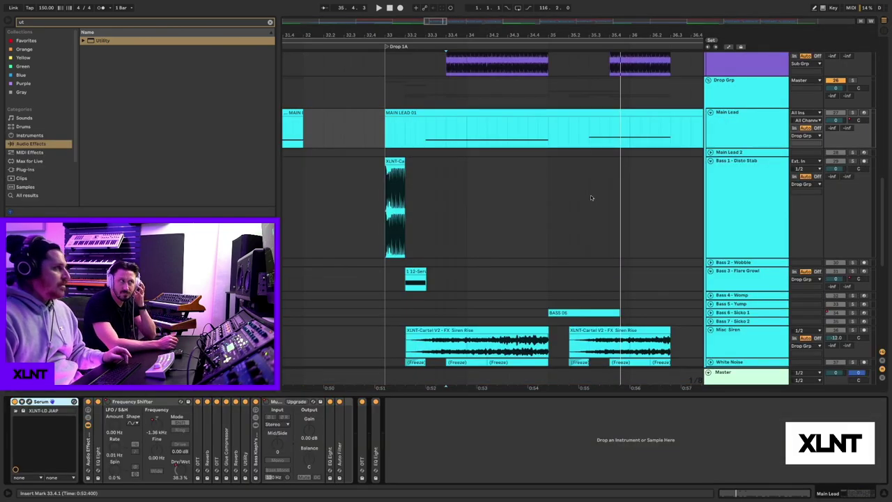
pyautogui.click(482, 124)
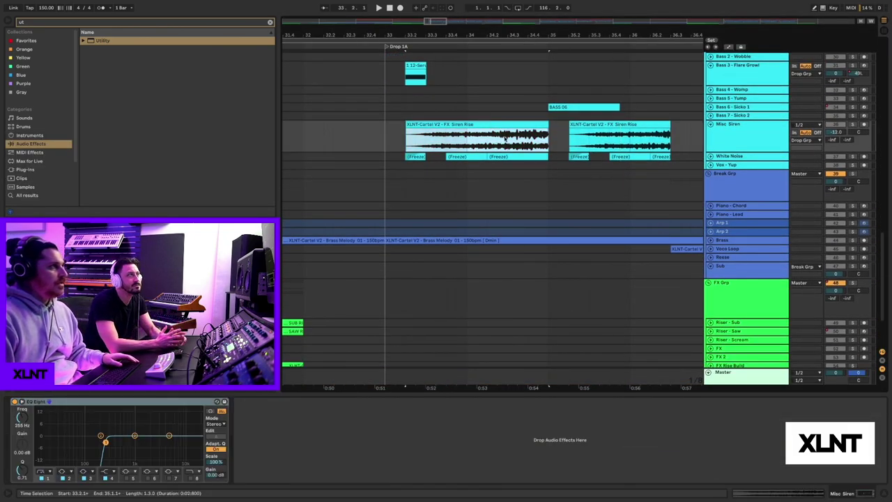
pyautogui.scroll(1, 455, 132)
pyautogui.click(437, 88)
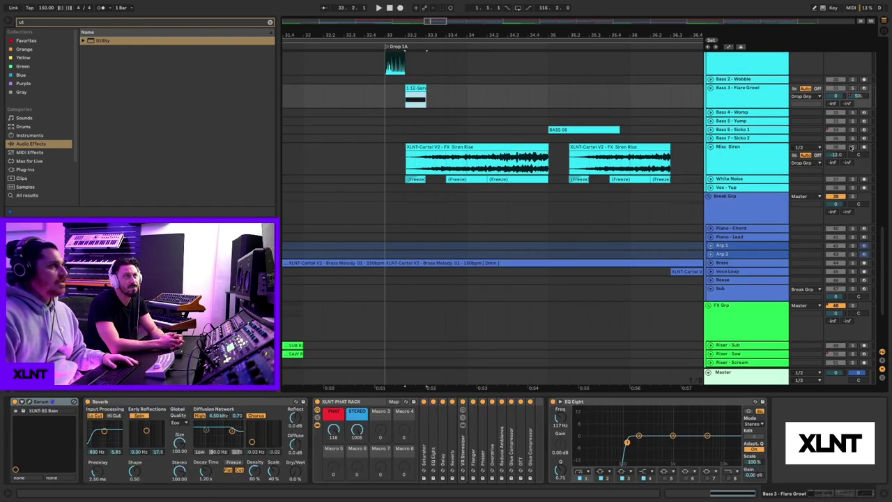
pyautogui.click(438, 146)
# Step: Play from bar 33.3, unfold and solo the White Noise track, then stop
pyautogui.press('space')
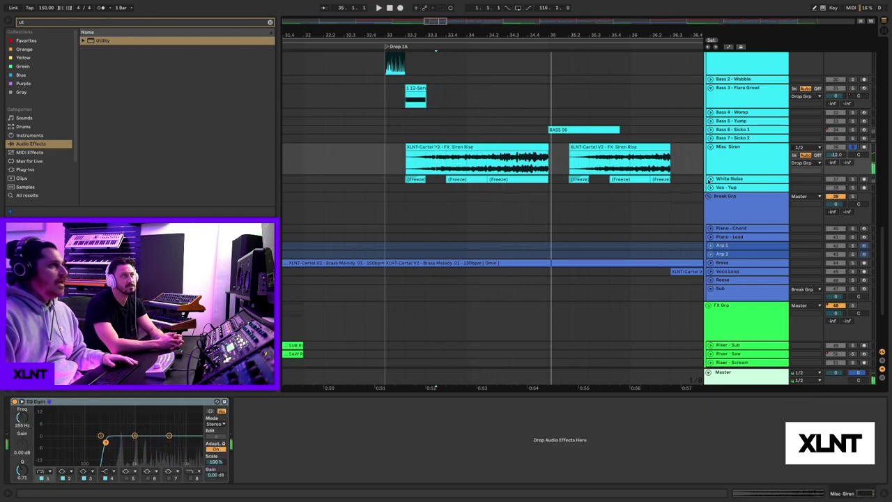
pyautogui.click(820, 180)
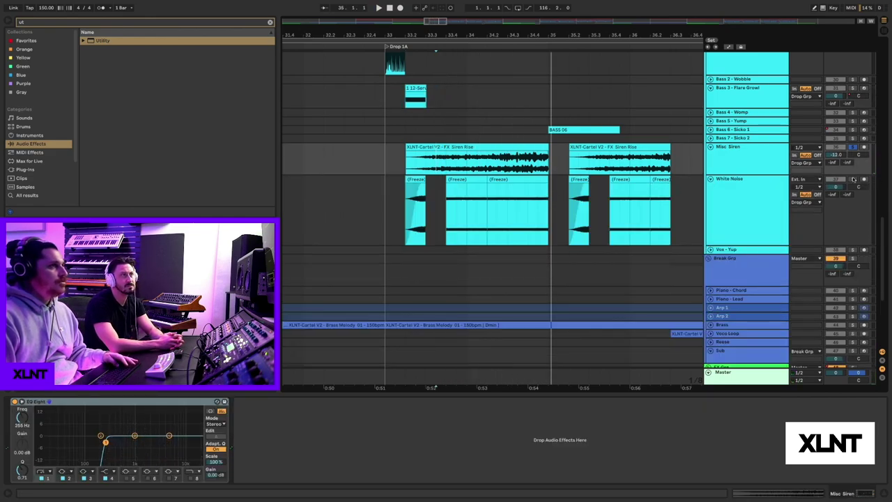
pyautogui.click(854, 179)
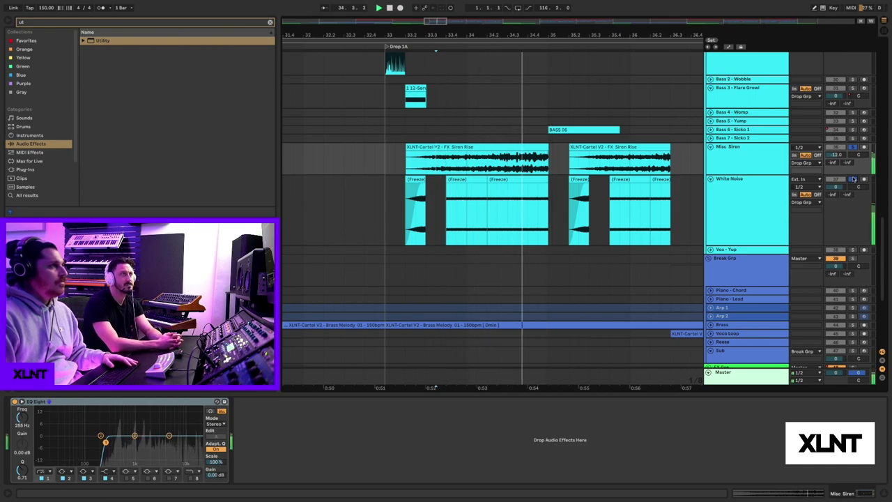
pyautogui.press('space')
pyautogui.scroll(-3, 839, 247)
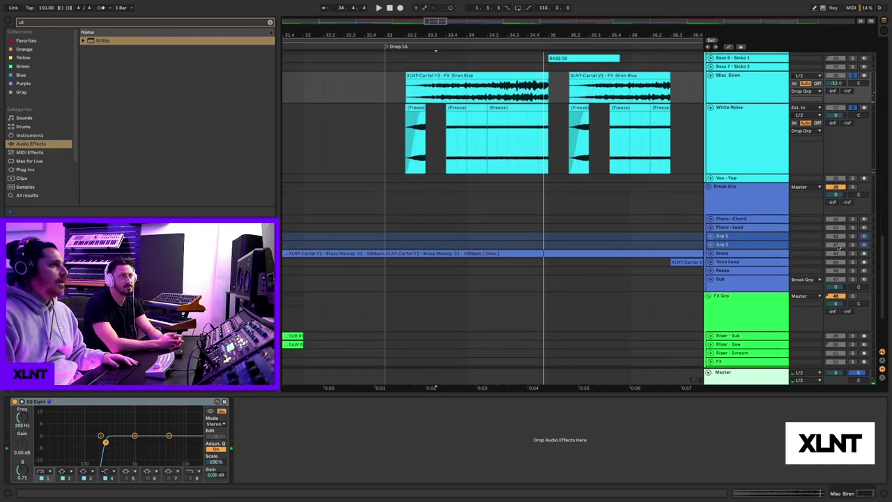
# Step: Unfold the Brass track, zoom out, and audition Brass around bar 36
pyautogui.click(712, 253)
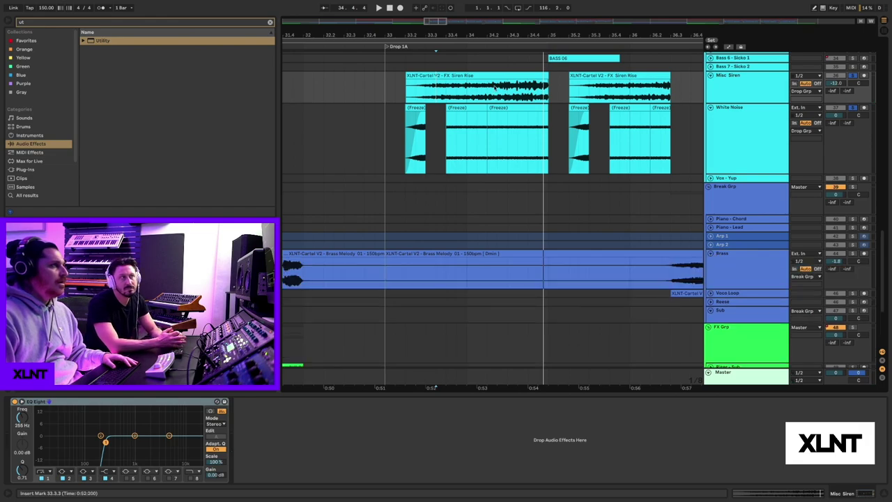
pyautogui.moveTo(507, 31); pyautogui.dragTo(507, 14)
pyautogui.press('space')
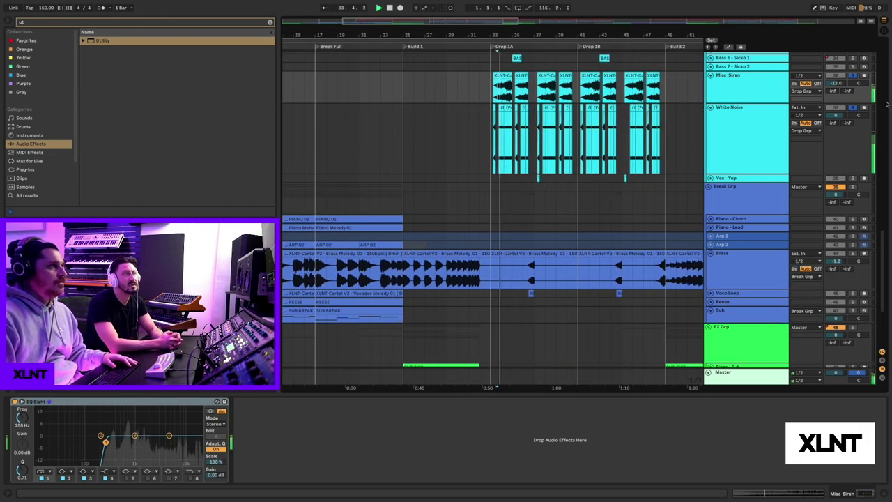
pyautogui.click(859, 254)
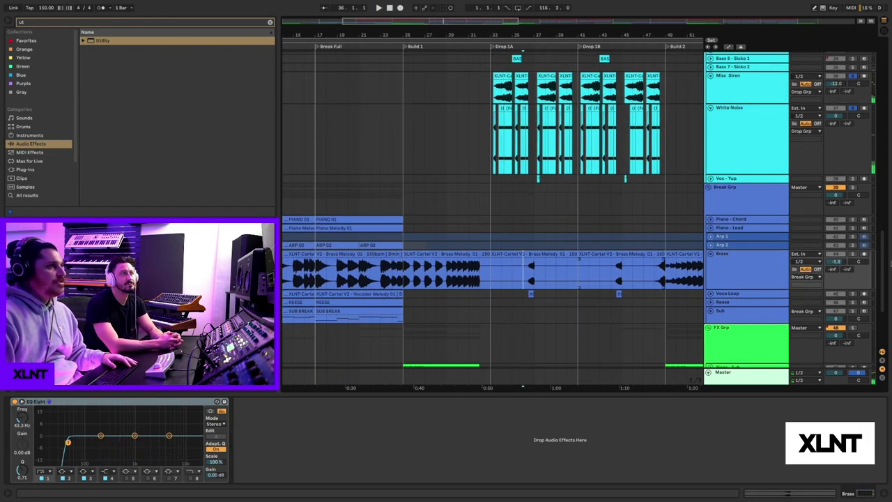
pyautogui.press('space')
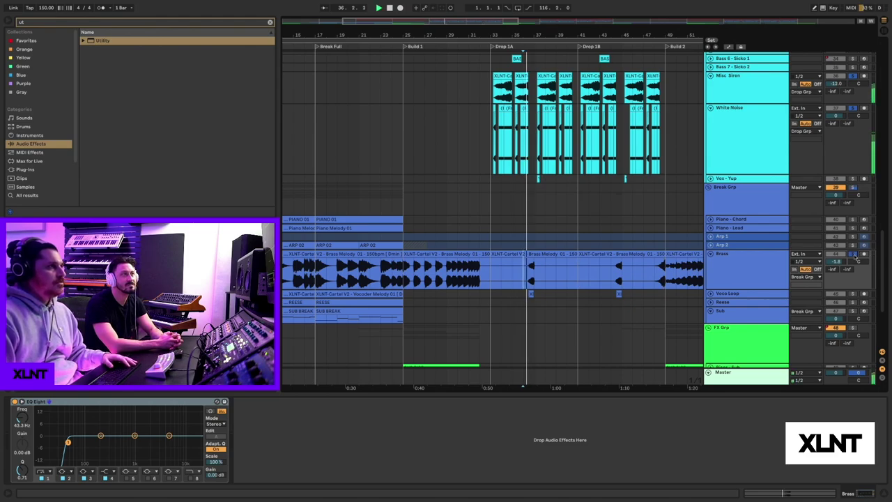
pyautogui.press('space')
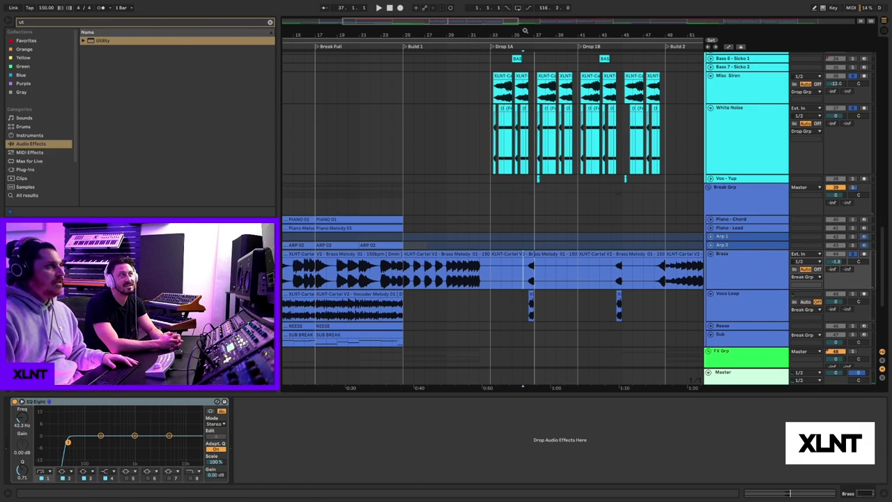
# Step: Zoom in at bar 36, show the Voco Loop's high-cut EQ Eight, and audition it soloed
pyautogui.press('+')
pyautogui.click(537, 295)
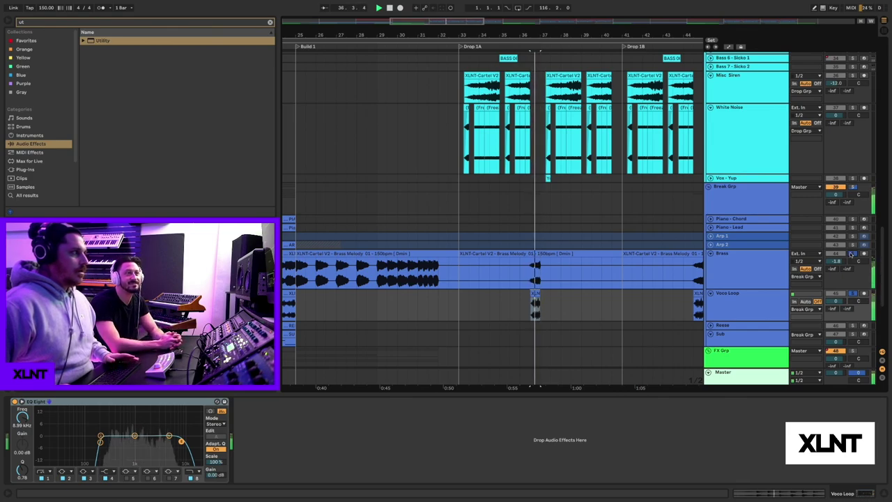
pyautogui.press('space')
pyautogui.click(857, 294)
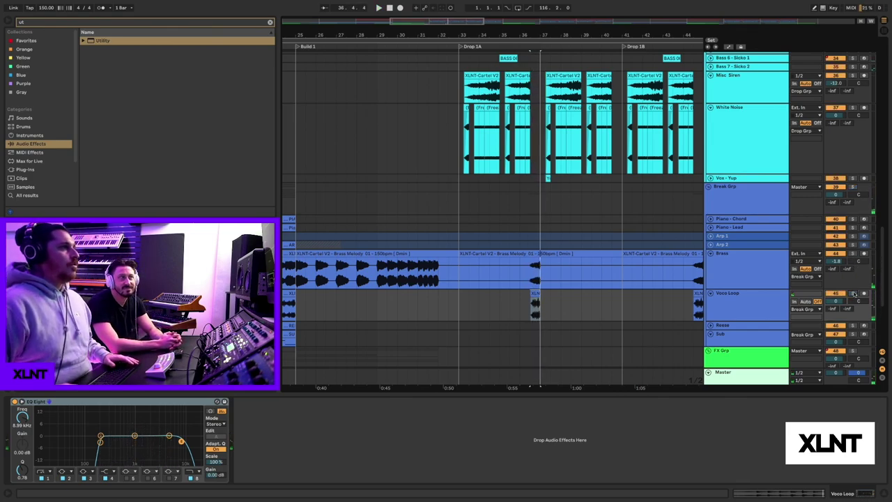
pyautogui.click(855, 294)
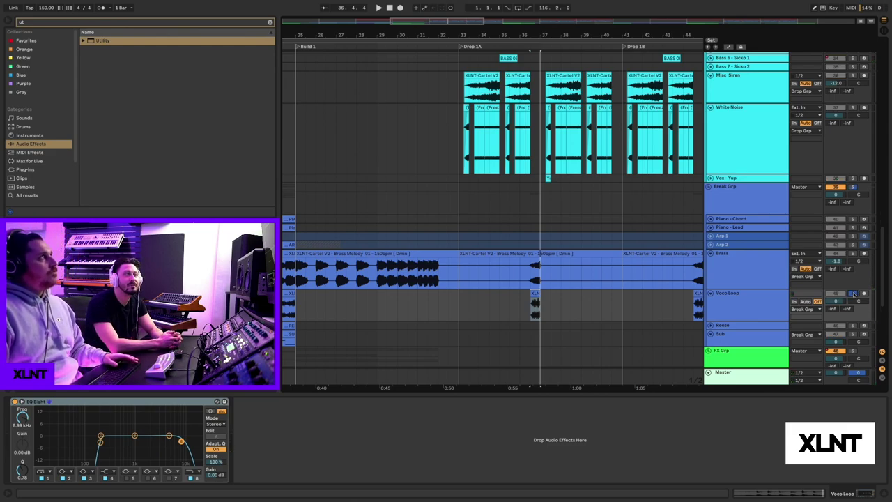
pyautogui.press('space')
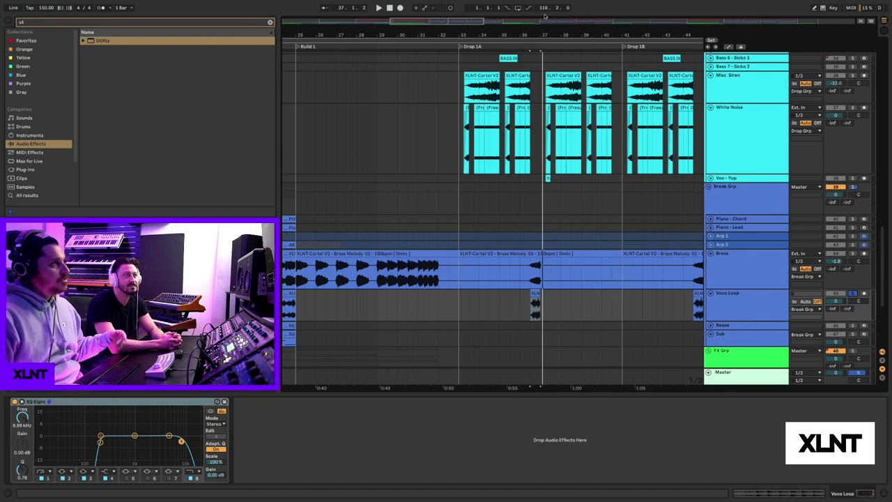
pyautogui.press('space')
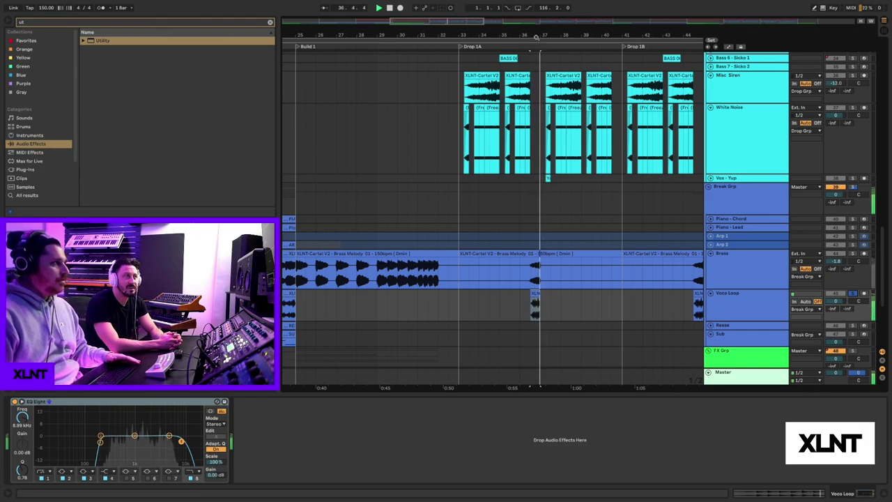
pyautogui.press('space')
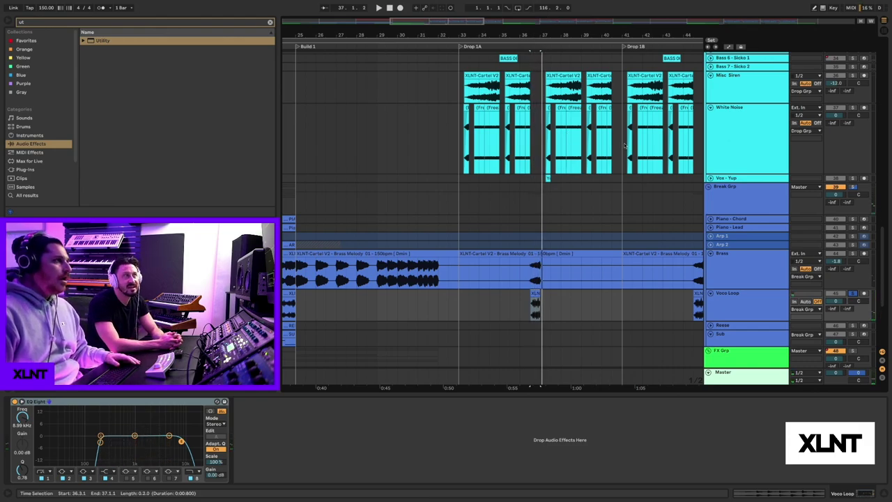
pyautogui.scroll(-5, 624, 145)
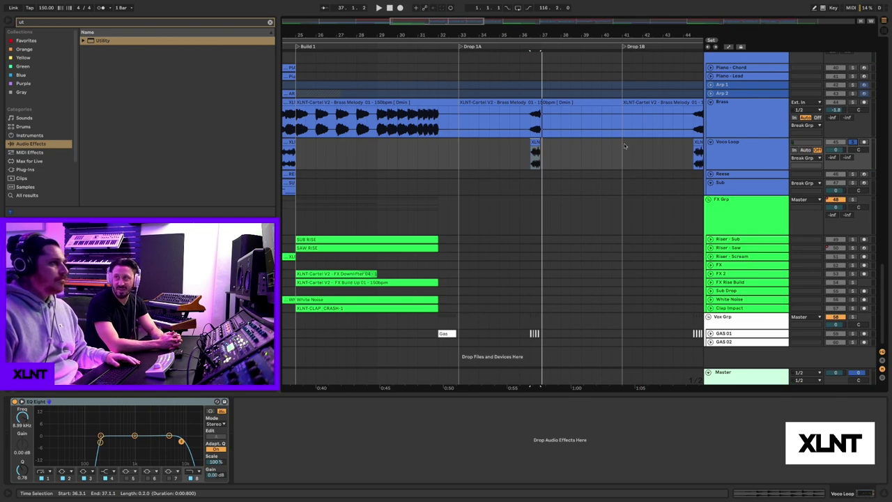
pyautogui.scroll(1, 625, 145)
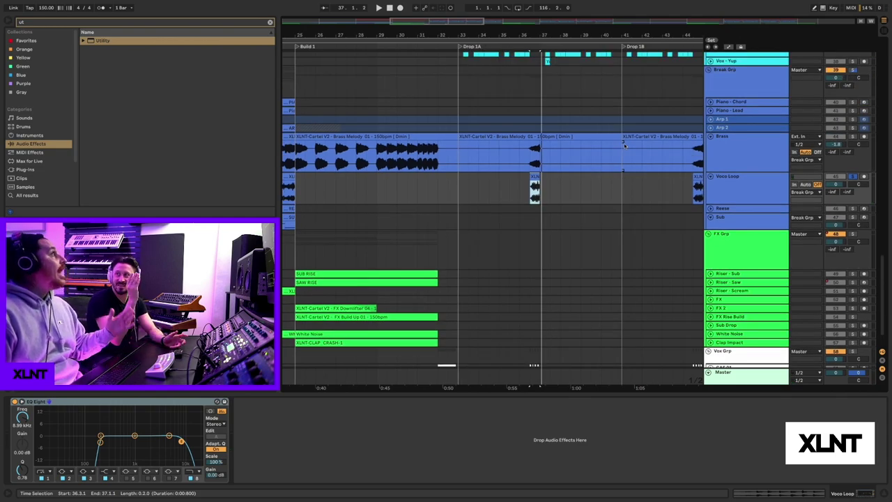
pyautogui.scroll(-1, 624, 145)
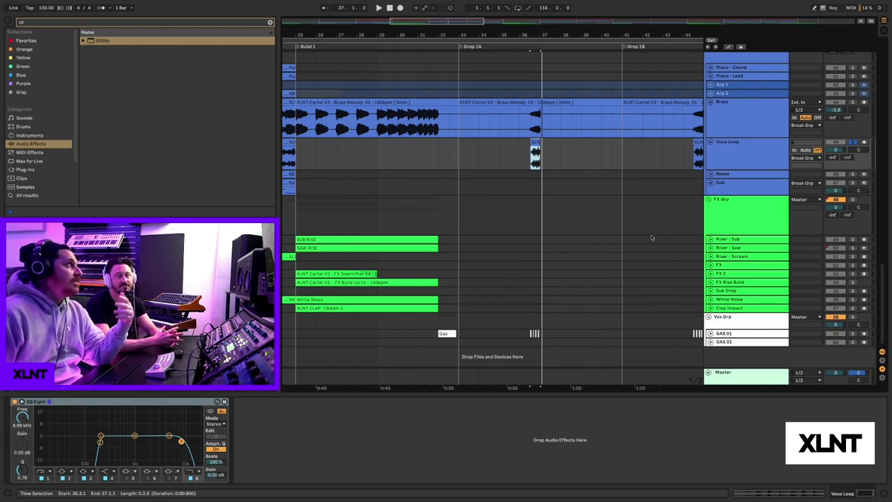
pyautogui.scroll(2, 652, 238)
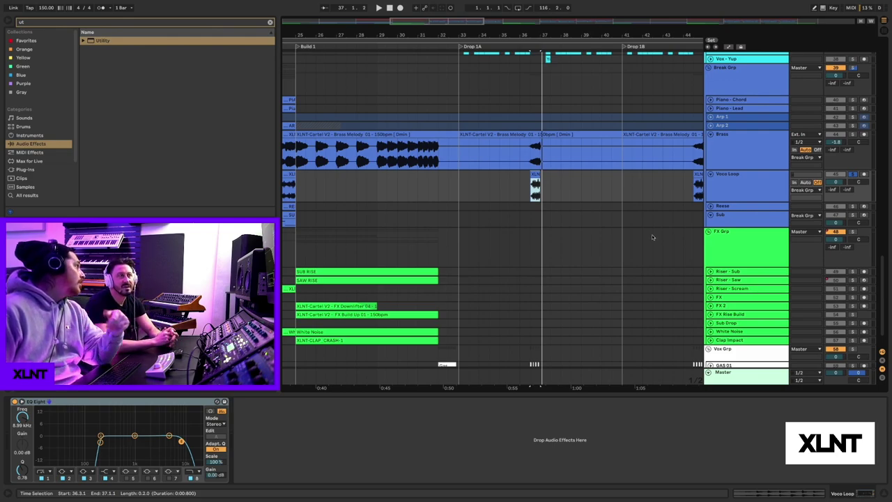
pyautogui.scroll(-2, 648, 236)
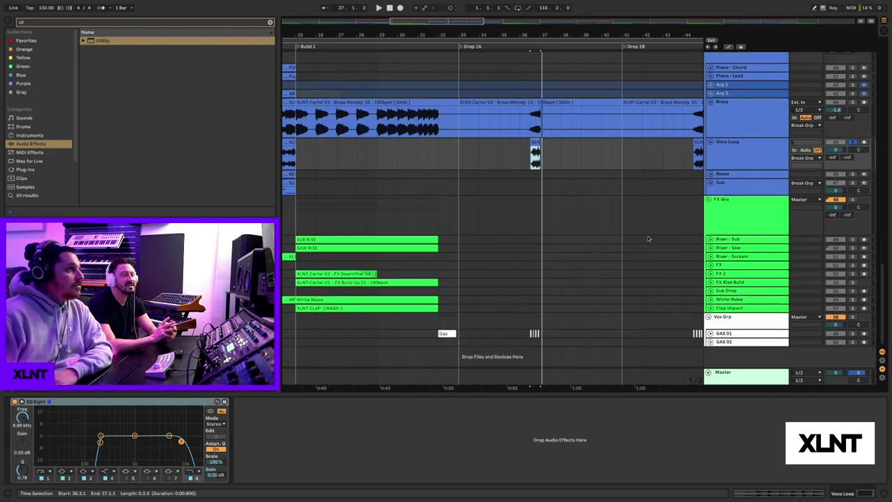
# Step: Unfold GAS 01 near bar 36 and show its Delay, Frequency Shifter, Reverb, EQ Eight, OTT chain
pyautogui.click(710, 334)
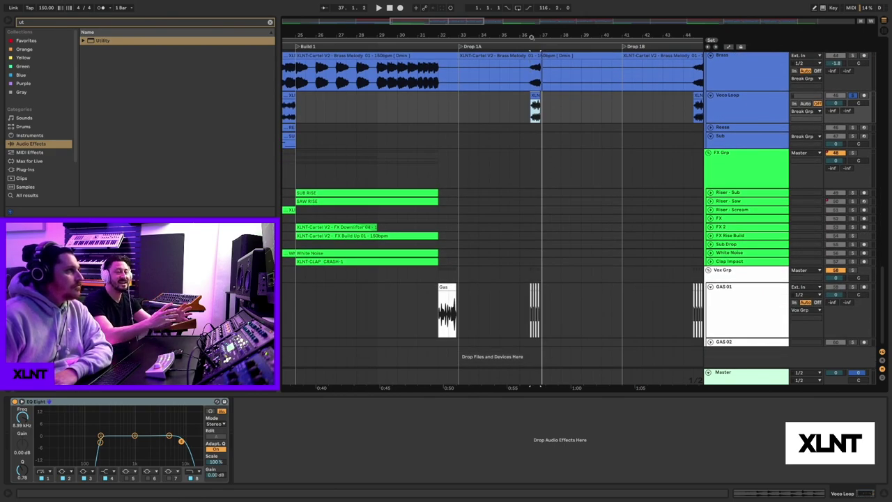
pyautogui.scroll(5, 531, 36)
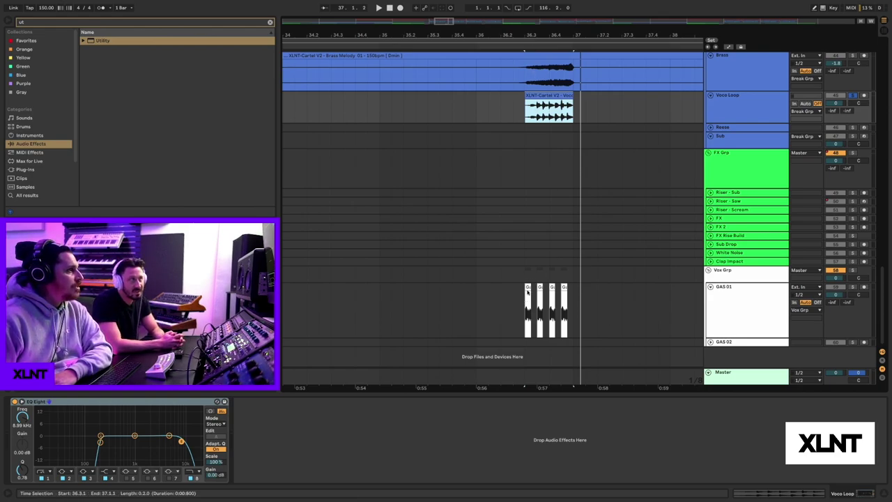
pyautogui.click(528, 292)
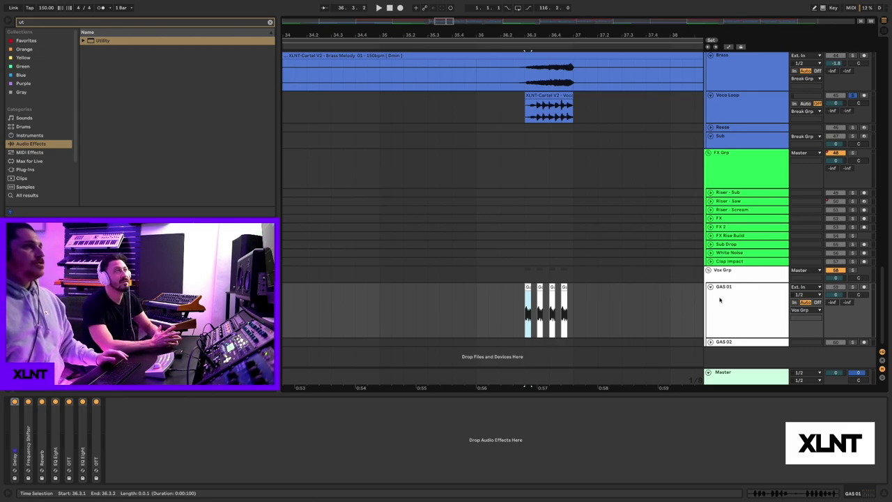
# Step: Audition the GAS 01 hits from bar 36.3 with the Voco Loop unsoloed
pyautogui.click(745, 305)
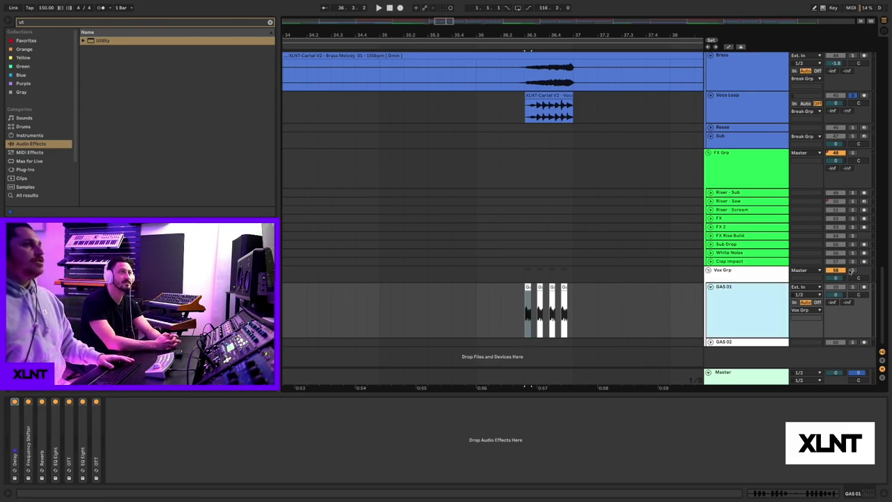
pyautogui.click(536, 310)
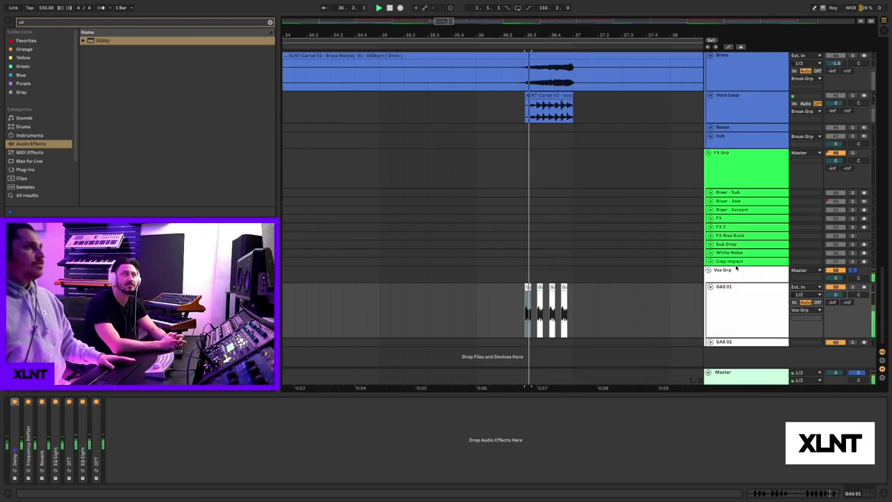
pyautogui.press('space')
pyautogui.click(853, 95)
pyautogui.press('space')
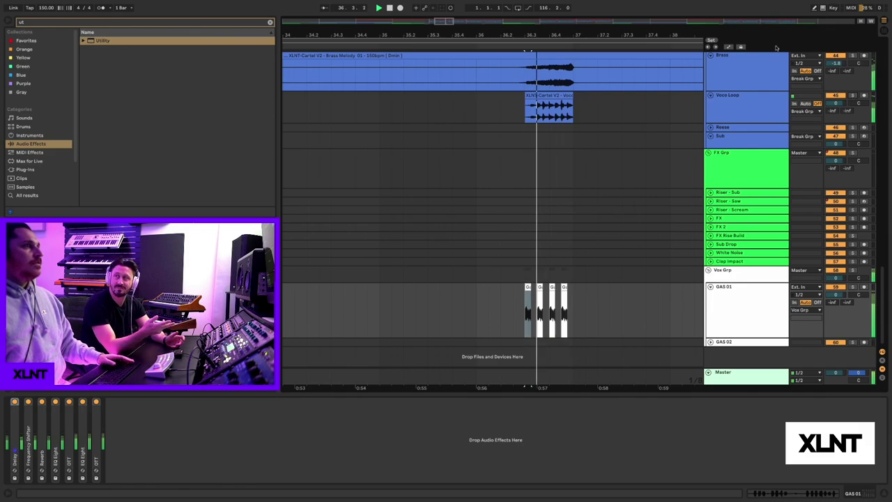
pyautogui.press('space')
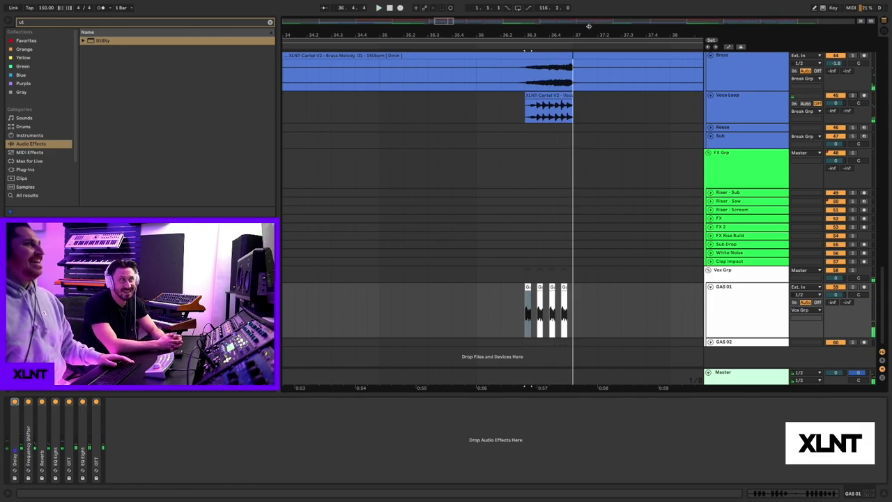
# Step: Zoom out, play from the Gas clip at bar 32, then play from bar 56
pyautogui.press('-')
pyautogui.press('Left')
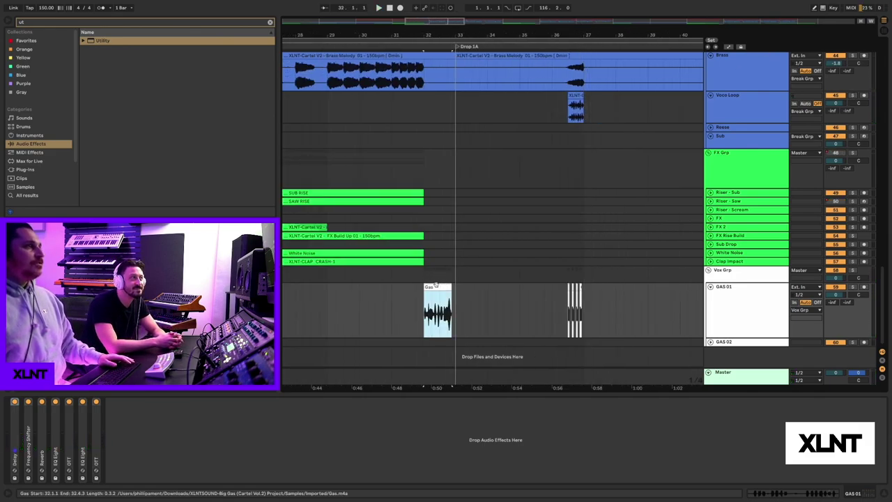
pyautogui.press('space')
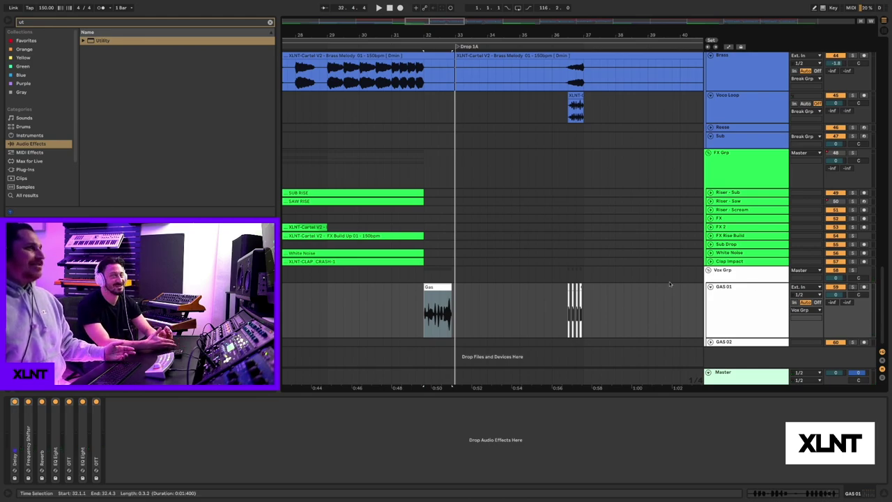
pyautogui.hscroll(10, 630, 276)
pyautogui.hscroll(-15, 630, 277)
pyautogui.hscroll(-5, 403, 306)
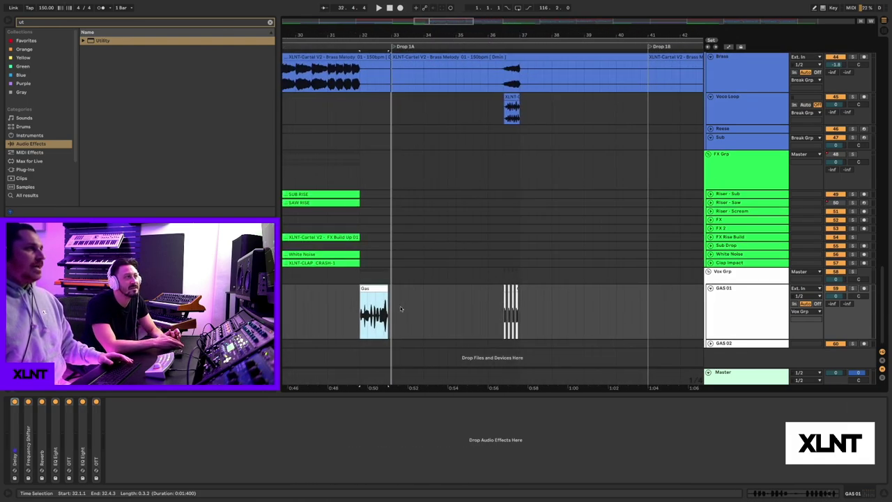
pyautogui.hscroll(5, 527, 302)
pyautogui.hscroll(10, 527, 302)
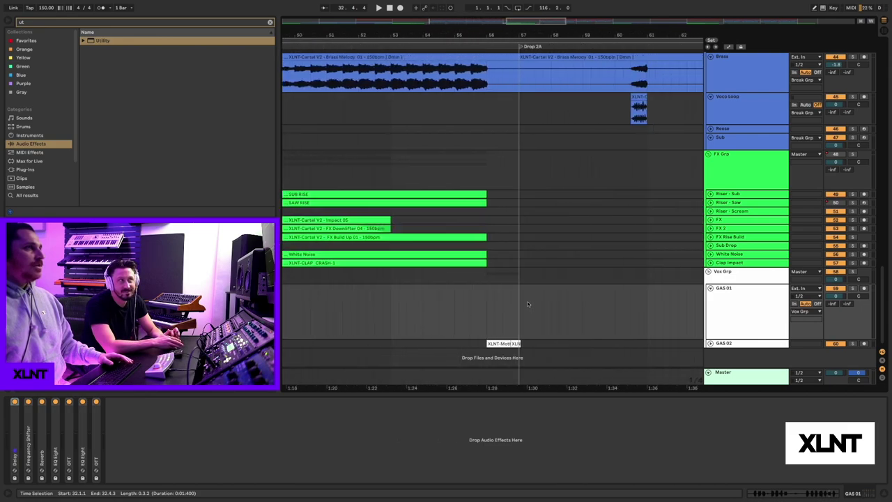
pyautogui.hscroll(-2, 527, 302)
pyautogui.click(514, 310)
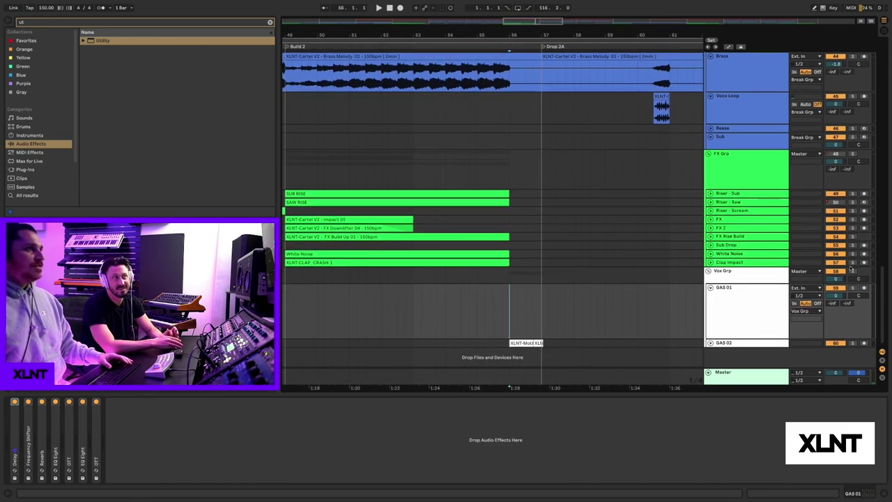
pyautogui.press('space')
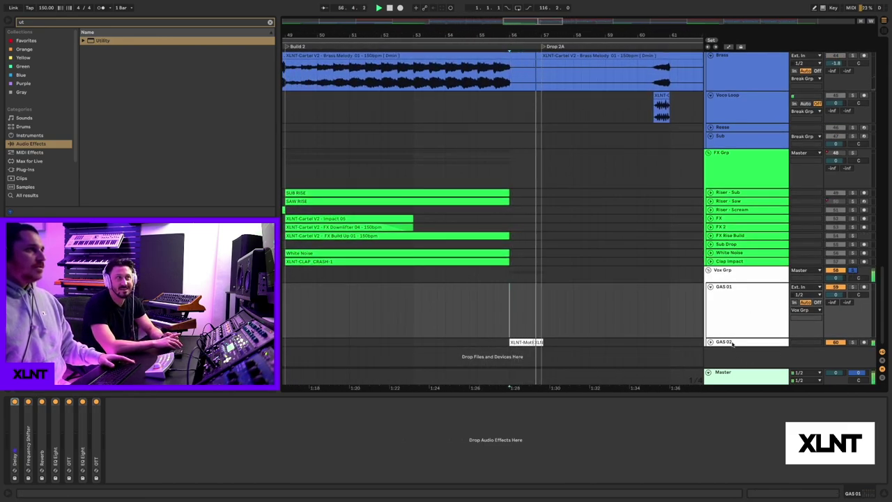
# Step: Select and unfold GAS 02, zooming in on its gas clips around bar 56
pyautogui.click(732, 342)
pyautogui.click(711, 341)
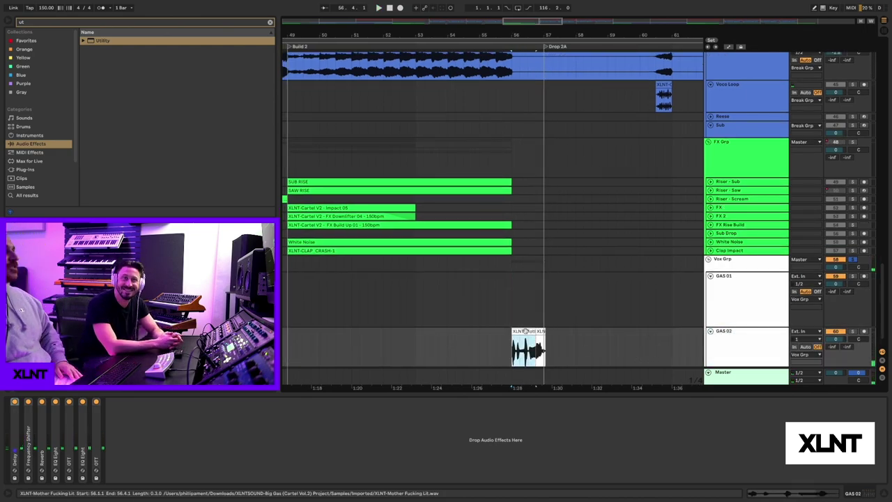
pyautogui.moveTo(536, 33); pyautogui.dragTo(537, 70)
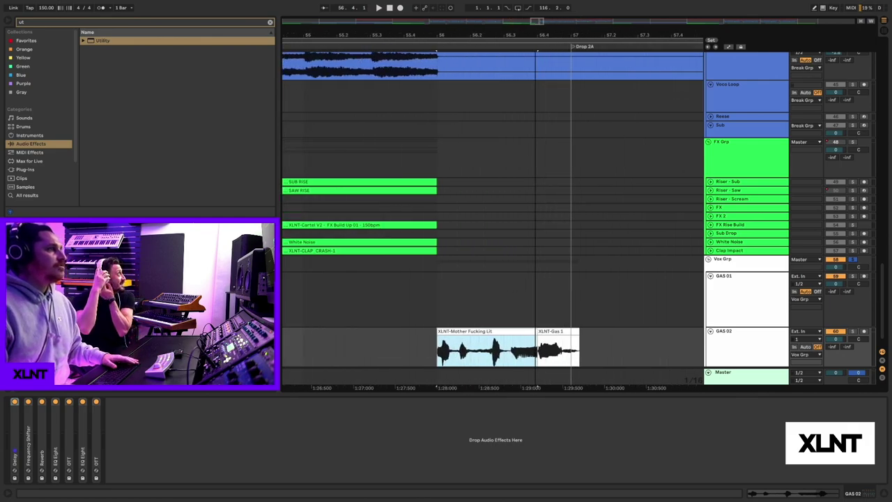
pyautogui.scroll(2, 538, 387)
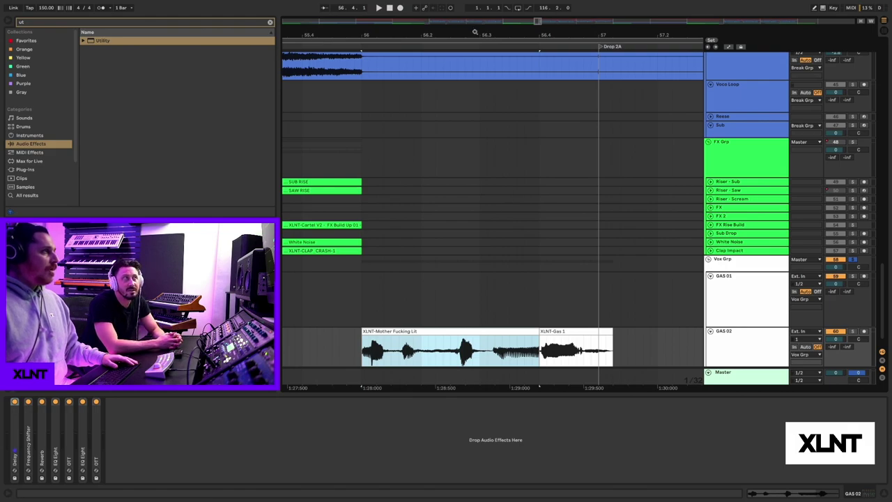
pyautogui.scroll(-2, 475, 32)
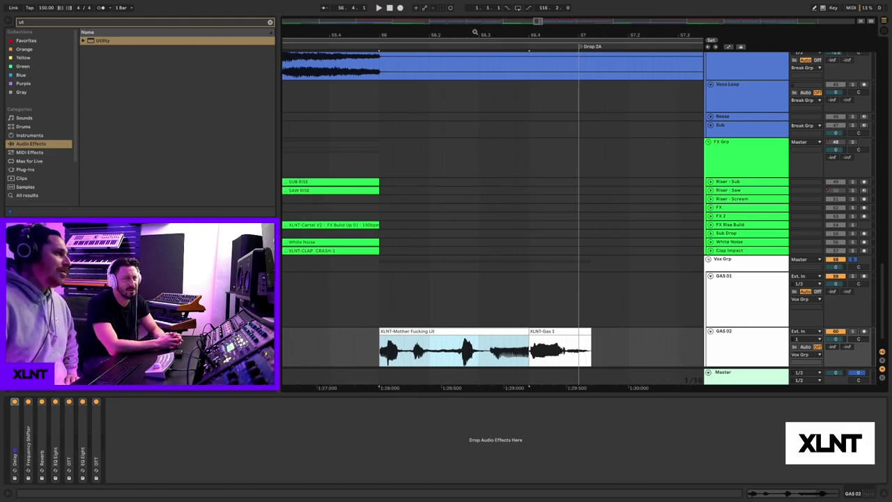
# Step: Solo the vocal group, inspect the Frequency Shifter, unsolo, and zoom out to bars 41–71
pyautogui.click(853, 259)
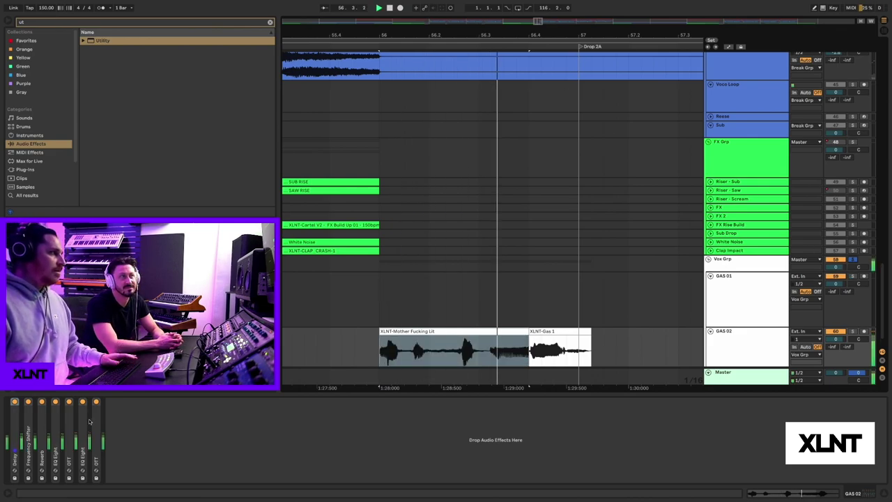
pyautogui.doubleClick(28, 427)
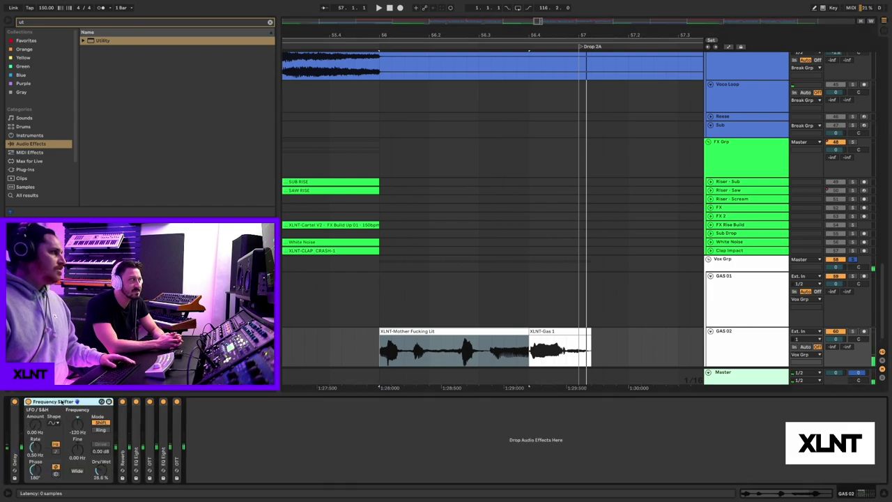
pyautogui.doubleClick(61, 403)
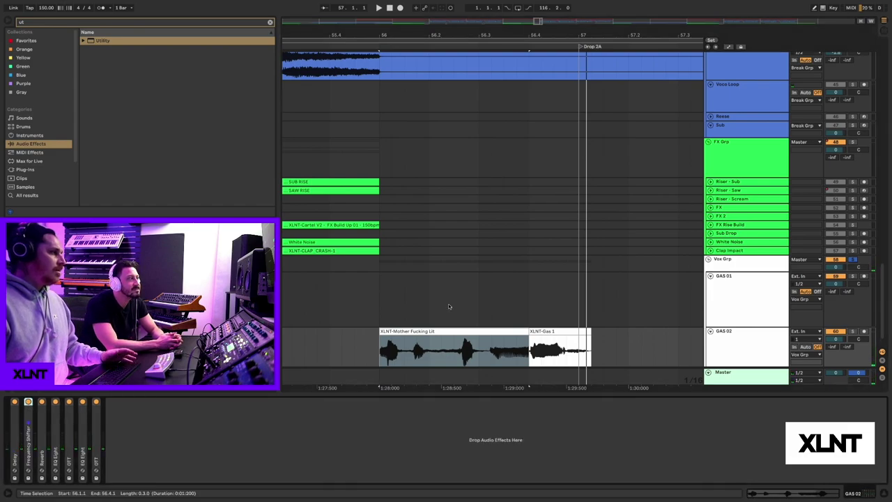
pyautogui.click(852, 260)
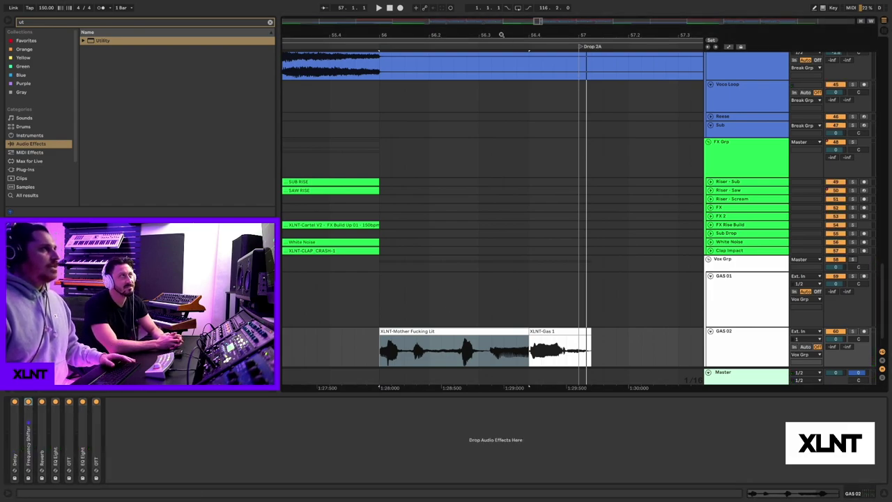
pyautogui.moveTo(501, 33); pyautogui.dragTo(502, 25)
pyautogui.press('-')
pyautogui.scroll(15, 447, 121)
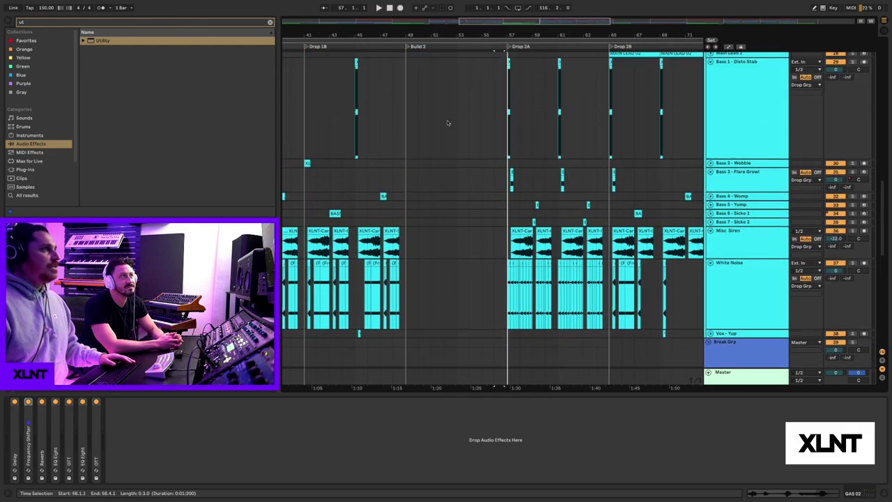
pyautogui.scroll(2, 447, 121)
pyautogui.hscroll(-15, 447, 121)
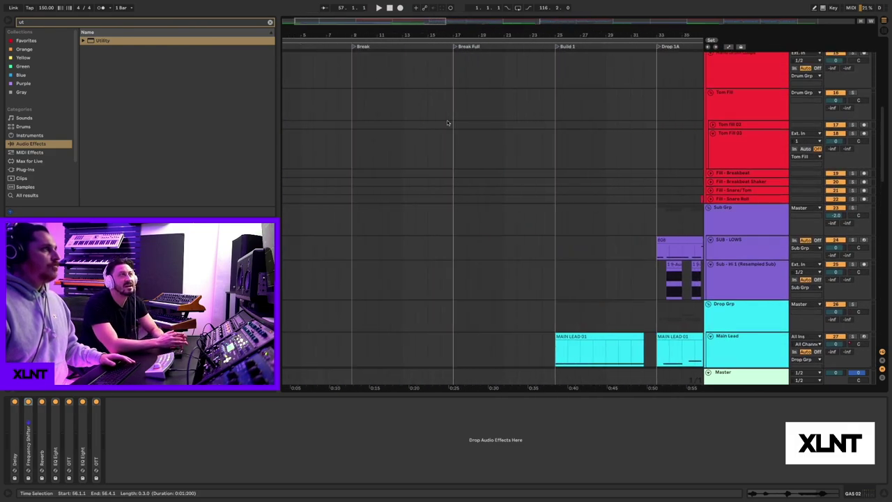
pyautogui.hscroll(15, 617, 79)
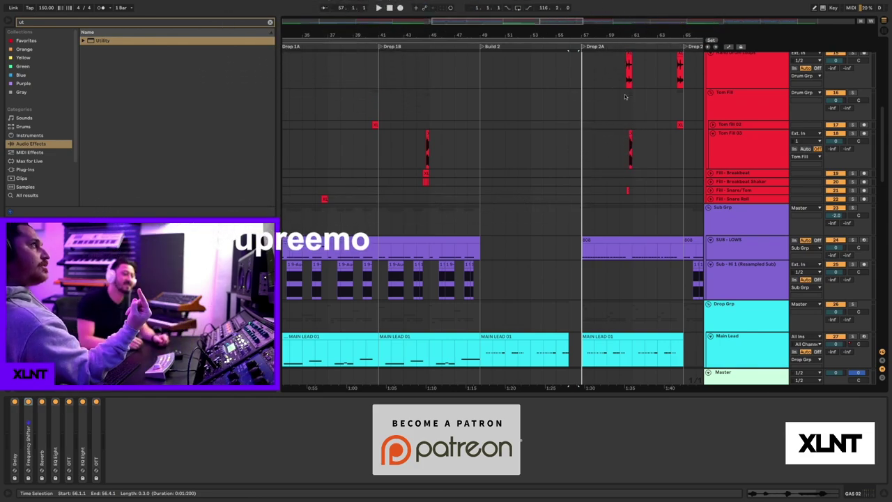
# Step: Select the A-Reverb return track to display its Reverb device
pyautogui.press('Down')
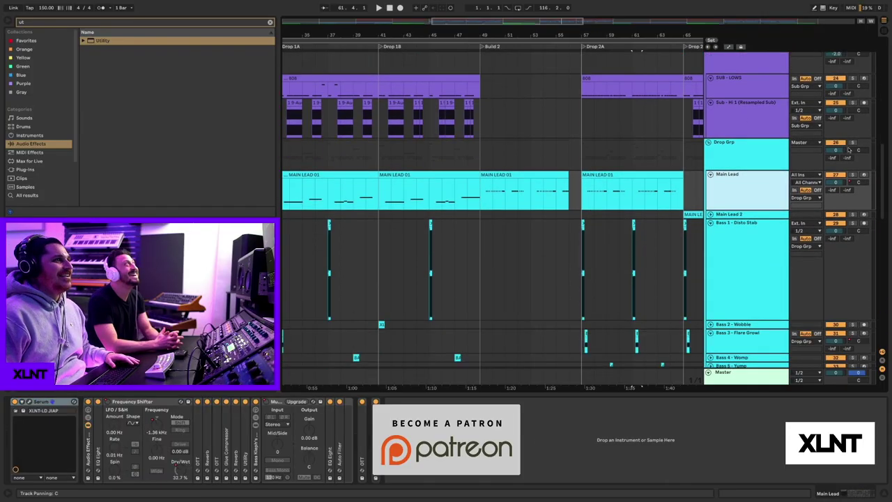
# Step: Set the playback start at bar 33 and play the Main Lead 2 clips
pyautogui.hscroll(-5, 486, 194)
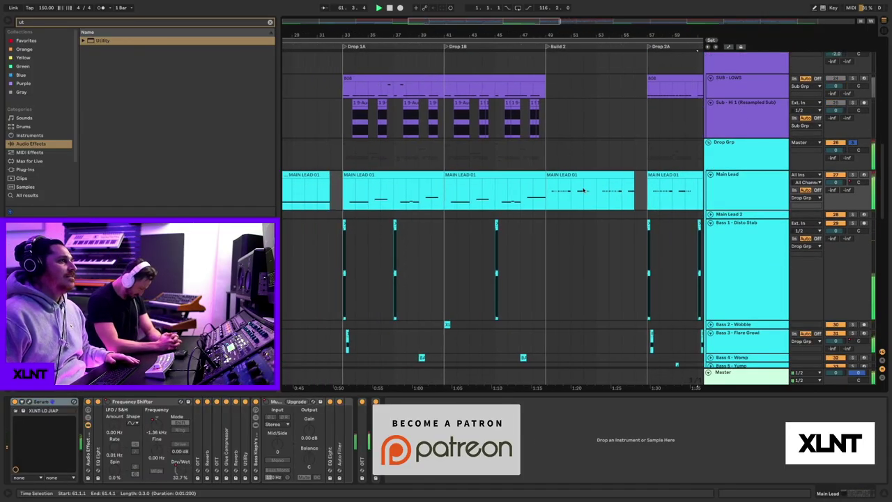
pyautogui.hscroll(-1, 486, 194)
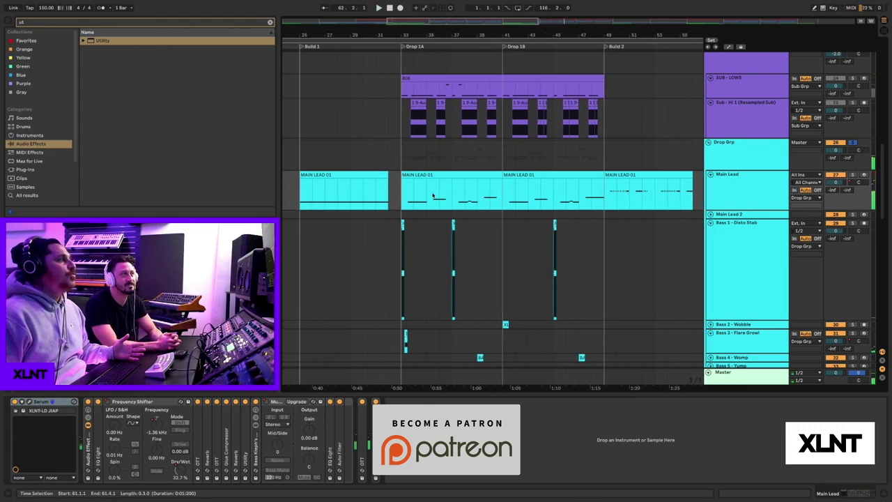
pyautogui.click(402, 193)
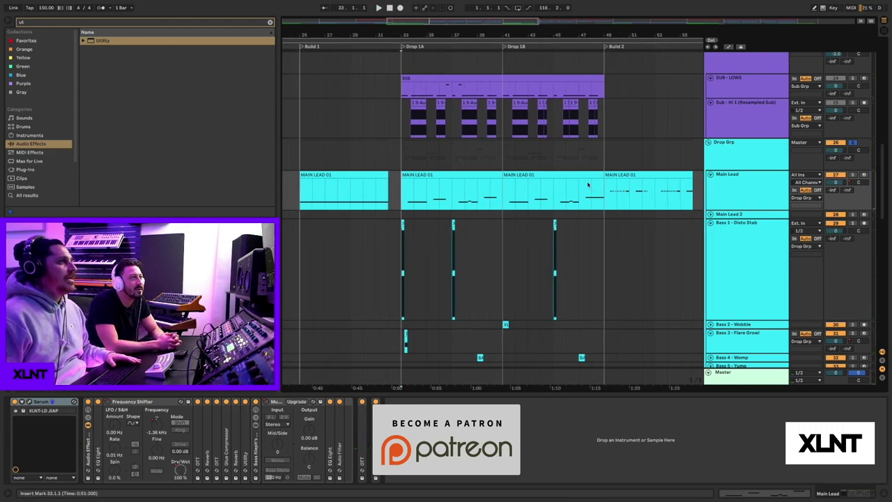
pyautogui.hscroll(5, 587, 185)
pyautogui.click(652, 214)
pyautogui.press('space')
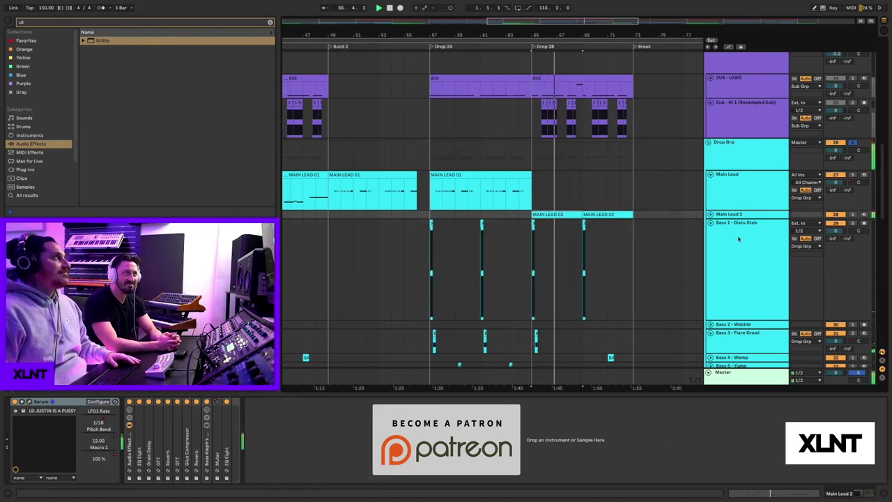
pyautogui.click(535, 212)
# Step: Enlarge the Main Lead track, zoom in, and play its Drop 1A MAIN LEAD 01 clip
pyautogui.hscroll(-3, 483, 193)
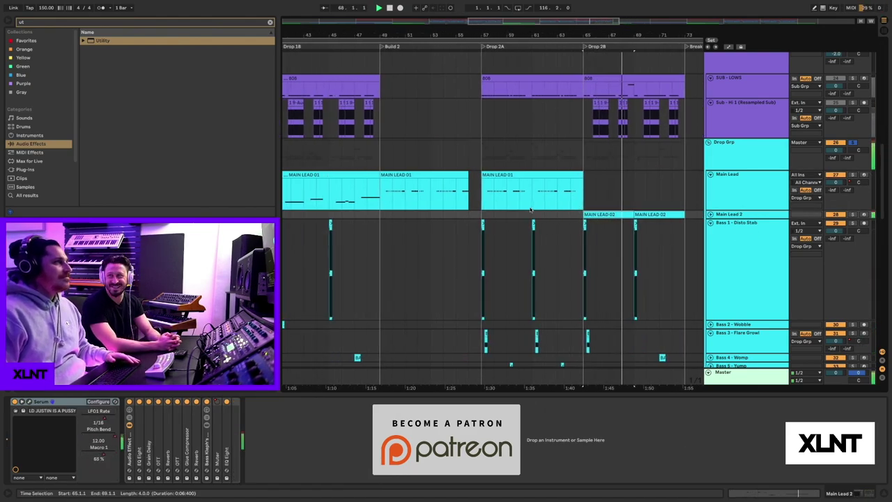
pyautogui.click(321, 183)
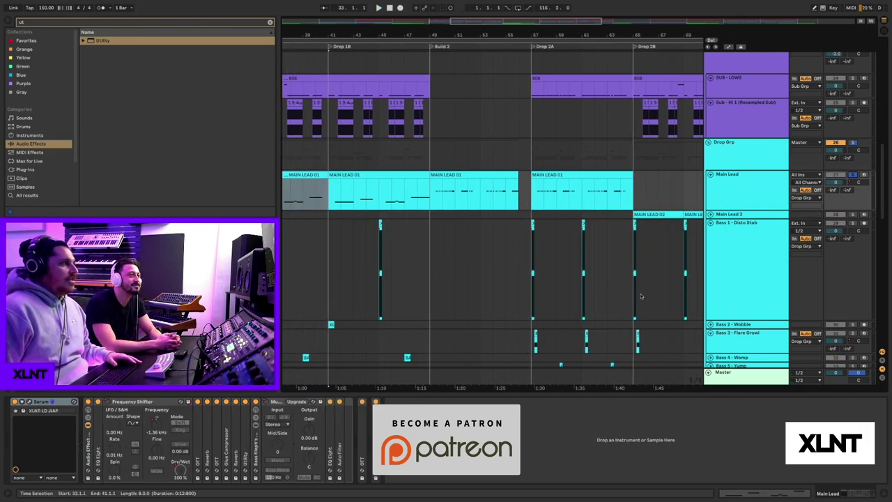
pyautogui.hscroll(-6, 454, 35)
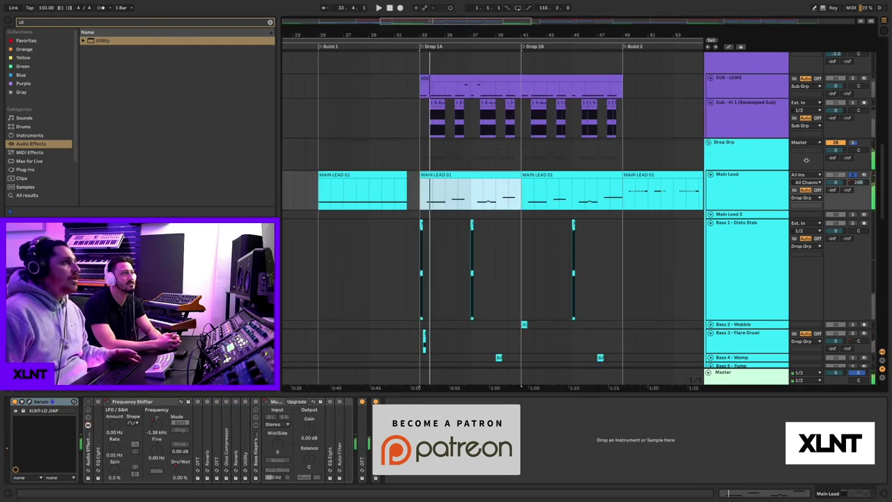
pyautogui.moveTo(717, 208); pyautogui.dragTo(717, 234)
pyautogui.press('+')
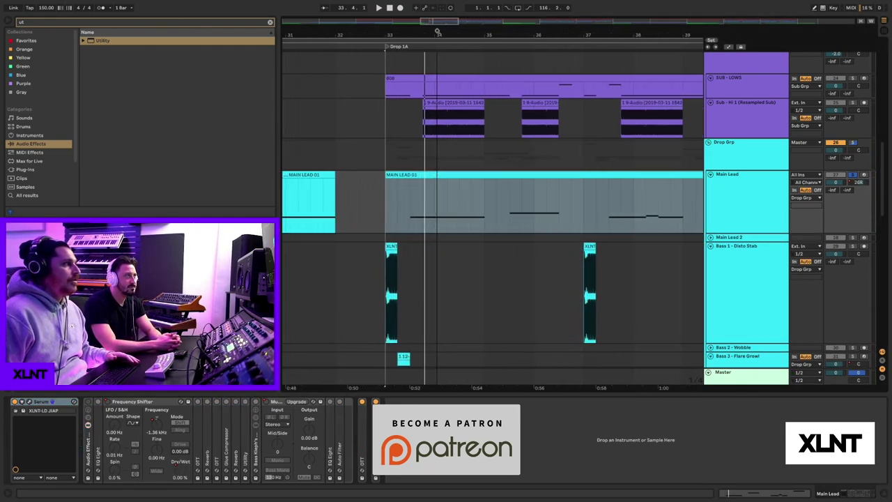
pyautogui.click(409, 198)
pyautogui.press('space')
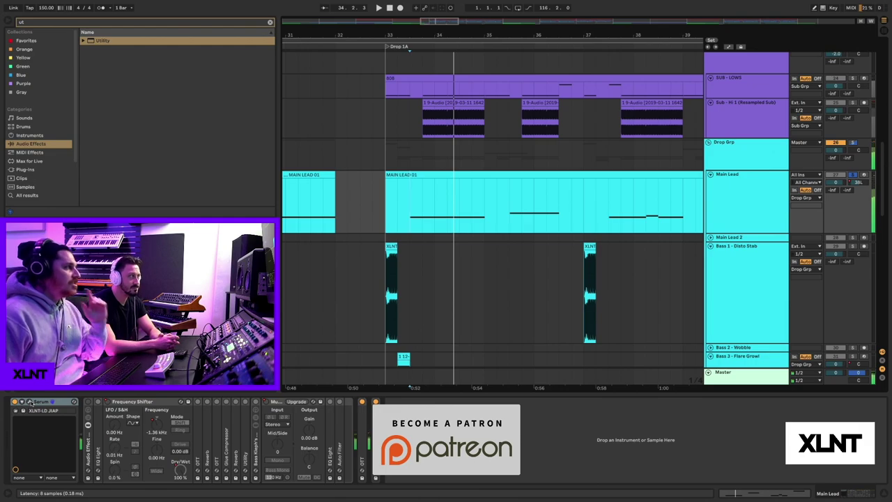
# Step: Open and reposition the Main Lead's Serum editor, view its FX and OSC pages, and enable Automation Mode
pyautogui.click(23, 403)
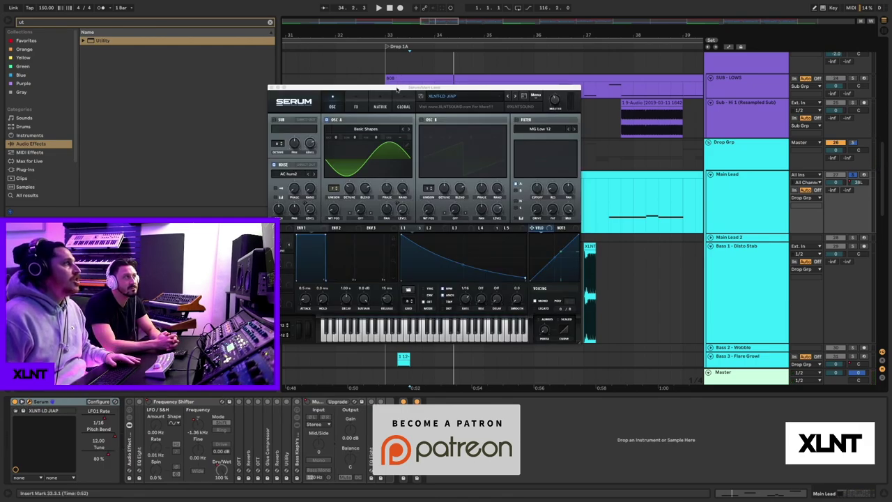
pyautogui.moveTo(398, 89); pyautogui.dragTo(593, 65)
pyautogui.click(550, 82)
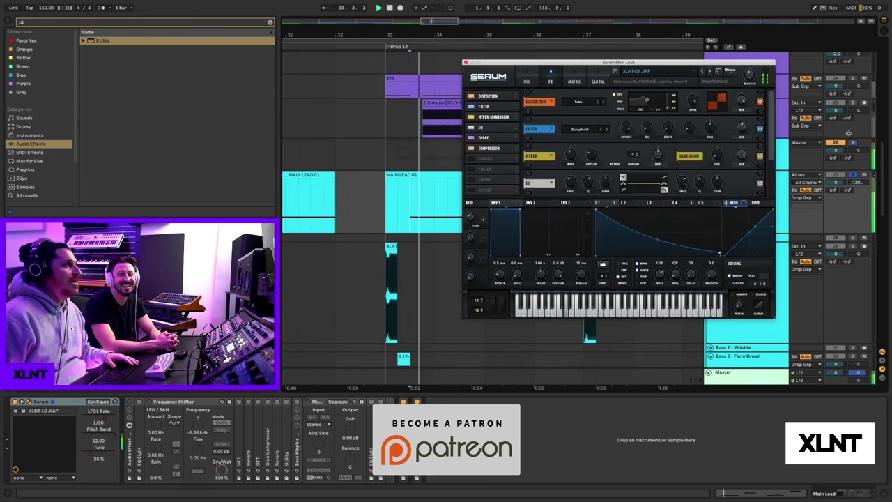
pyautogui.scroll(-3, 765, 165)
pyautogui.scroll(3, 760, 147)
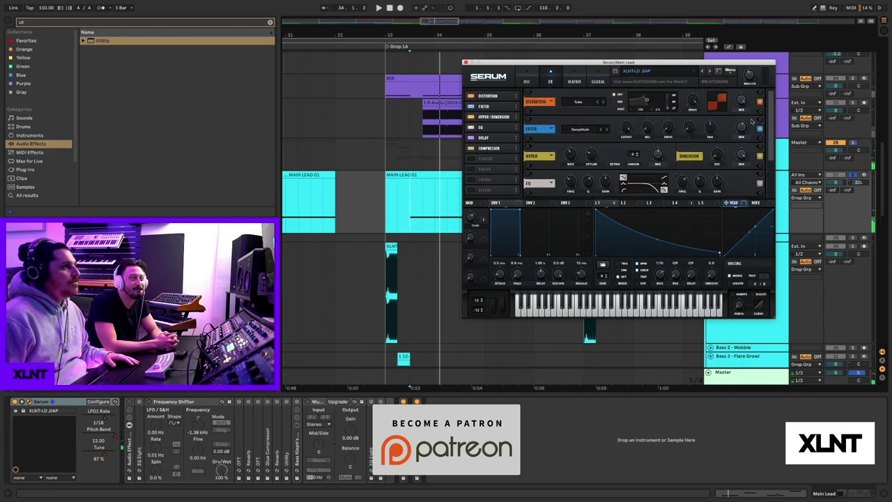
pyautogui.click(528, 77)
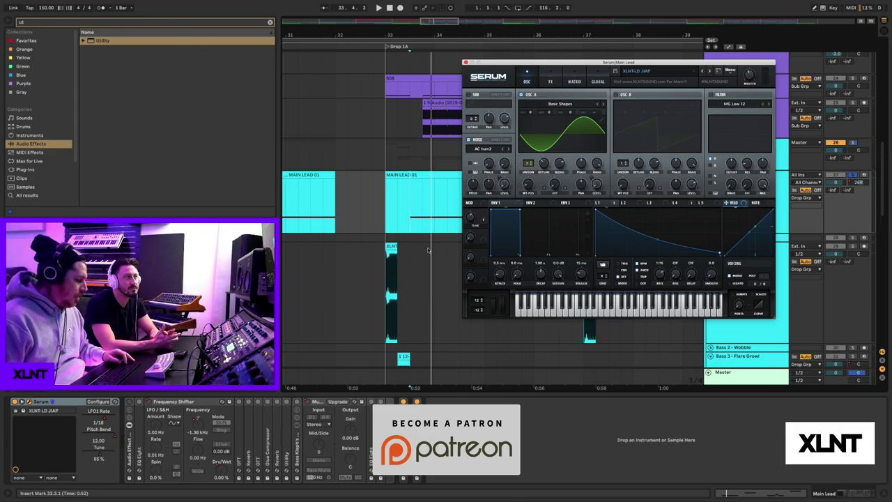
pyautogui.press('a')
pyautogui.click(464, 58)
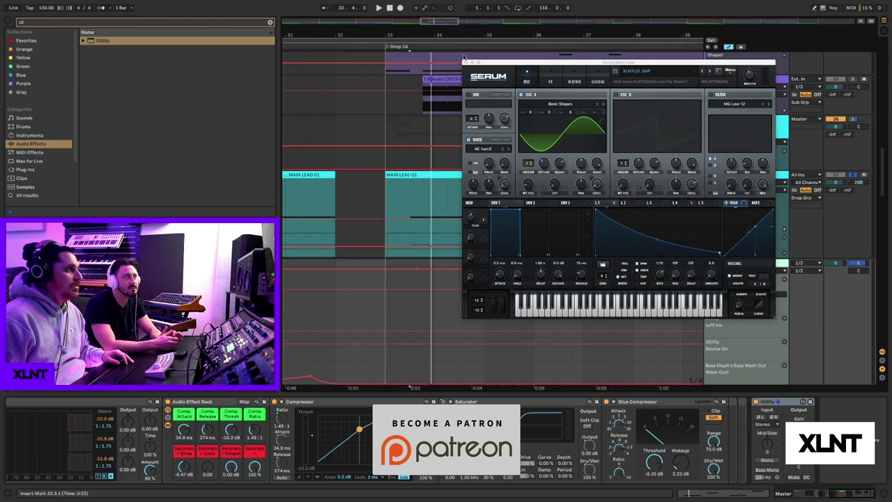
# Step: Close Serum, select Main Lead, and unfold all its automation lanes while folding the Master's
pyautogui.click(465, 62)
pyautogui.click(313, 209)
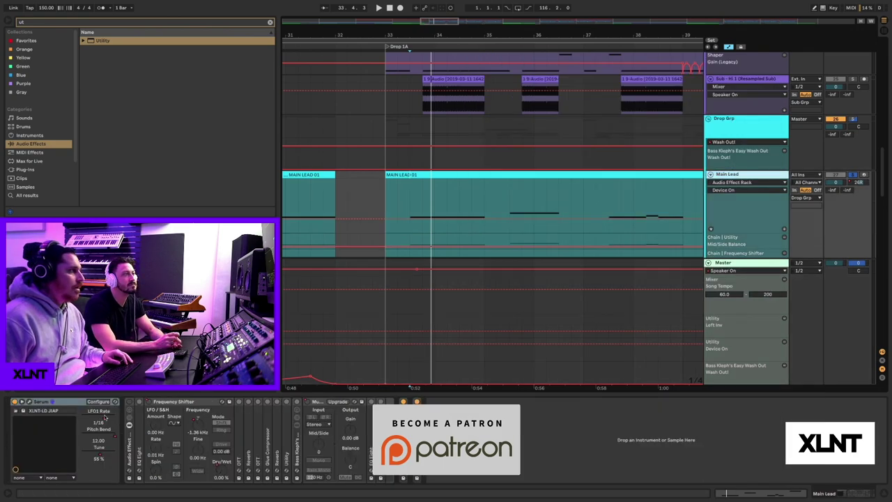
pyautogui.click(105, 417)
pyautogui.press('space')
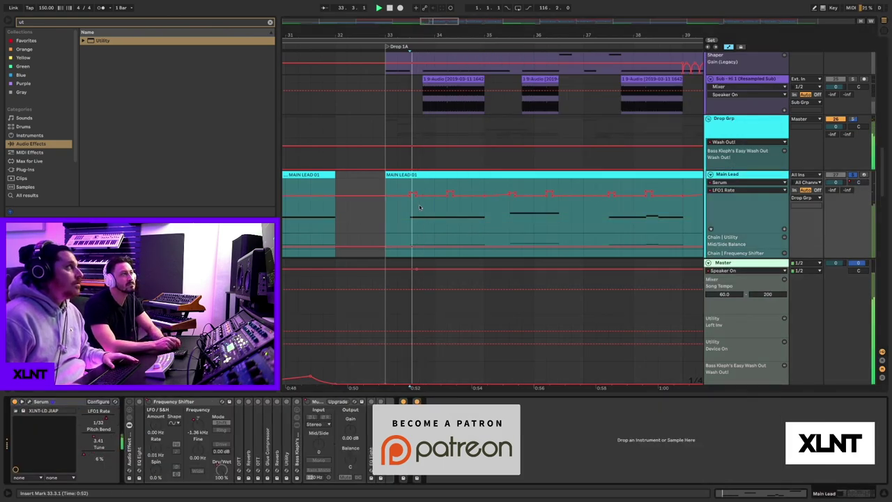
pyautogui.click(713, 320)
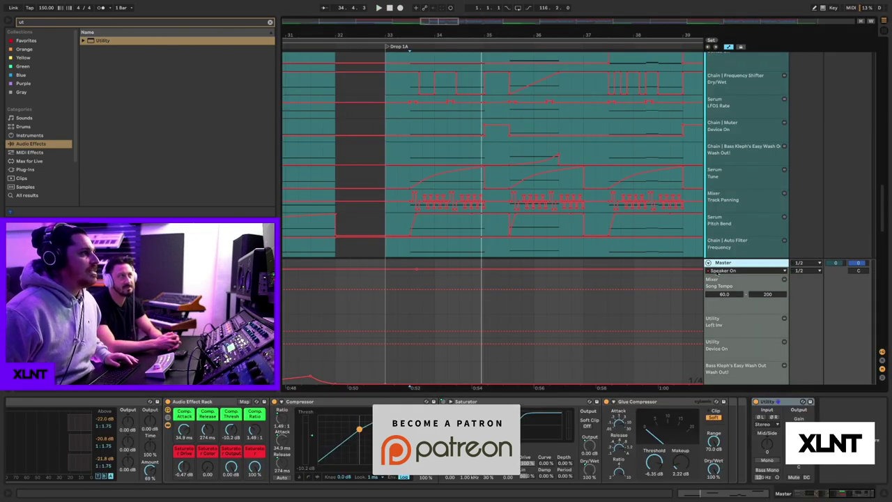
pyautogui.click(708, 263)
pyautogui.scroll(4, 626, 255)
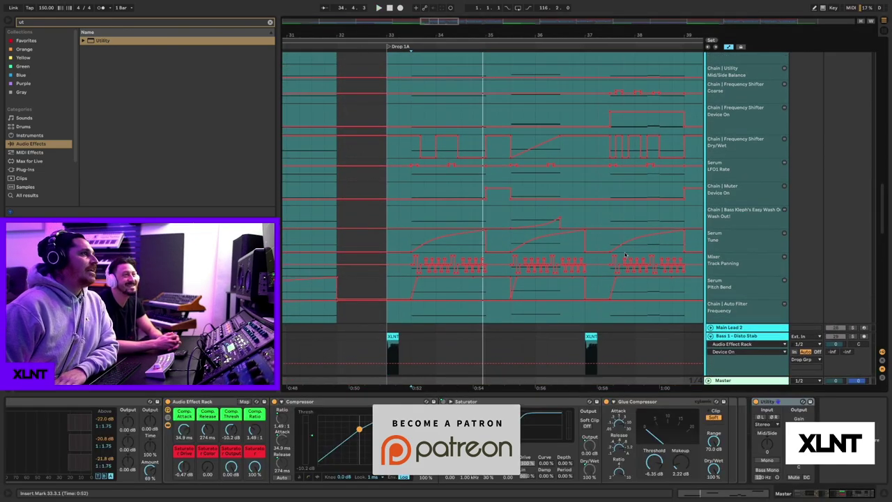
pyautogui.scroll(1, 625, 255)
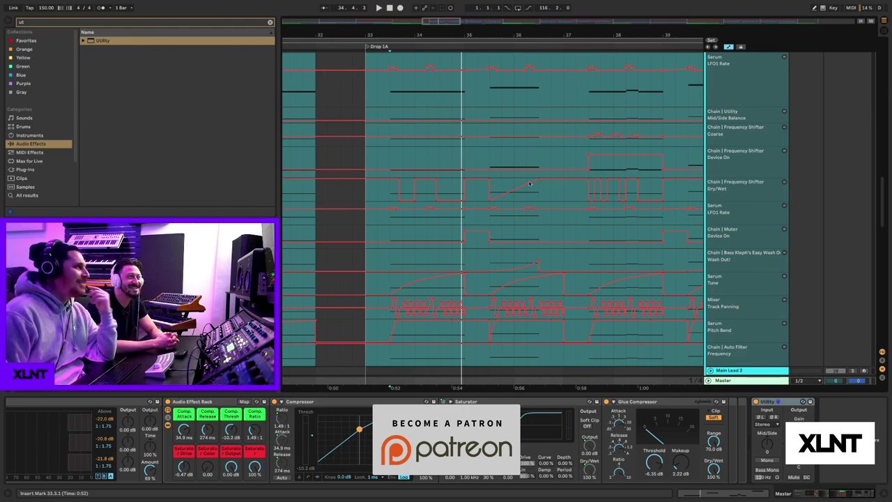
pyautogui.scroll(5, 524, 181)
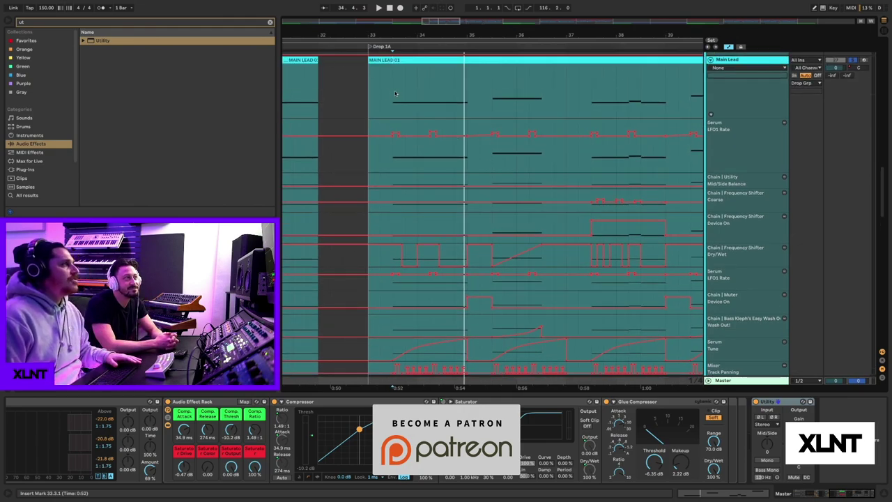
# Step: Play the Main Lead's drop from the insert mark at 33.3.1 and stop
pyautogui.click(395, 93)
pyautogui.press('space')
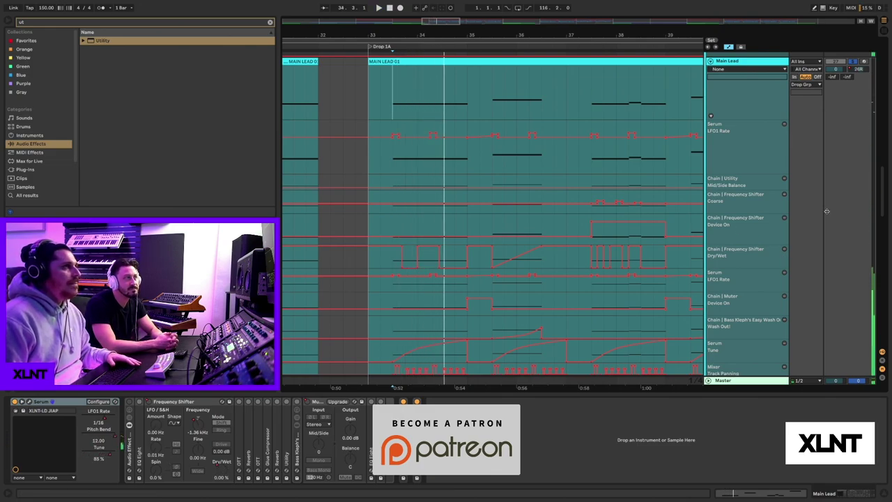
pyautogui.scroll(1, 762, 228)
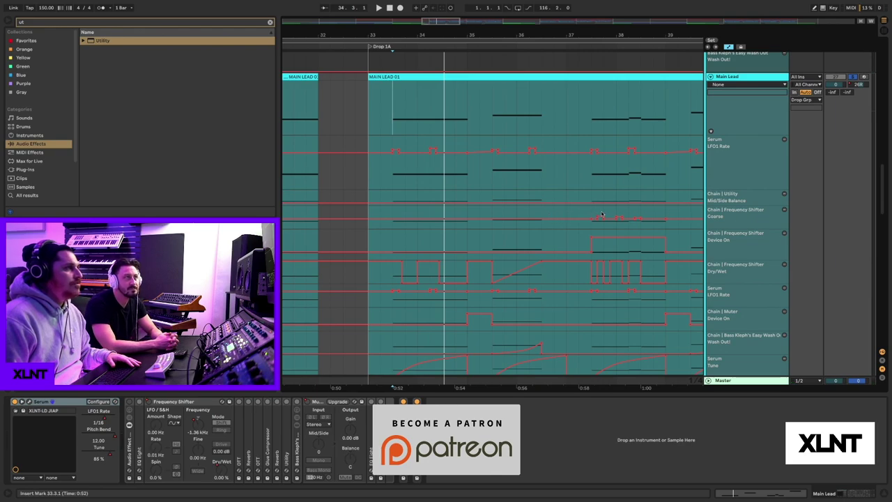
pyautogui.scroll(1, 628, 282)
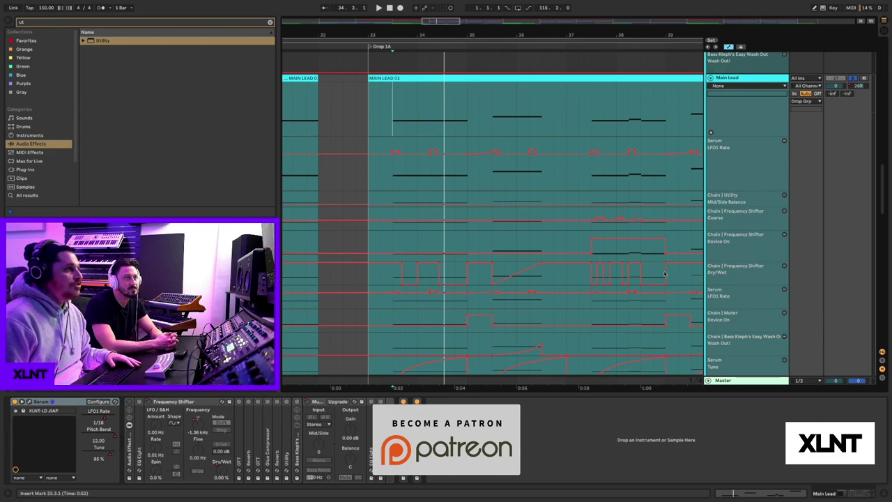
pyautogui.scroll(-4, 439, 265)
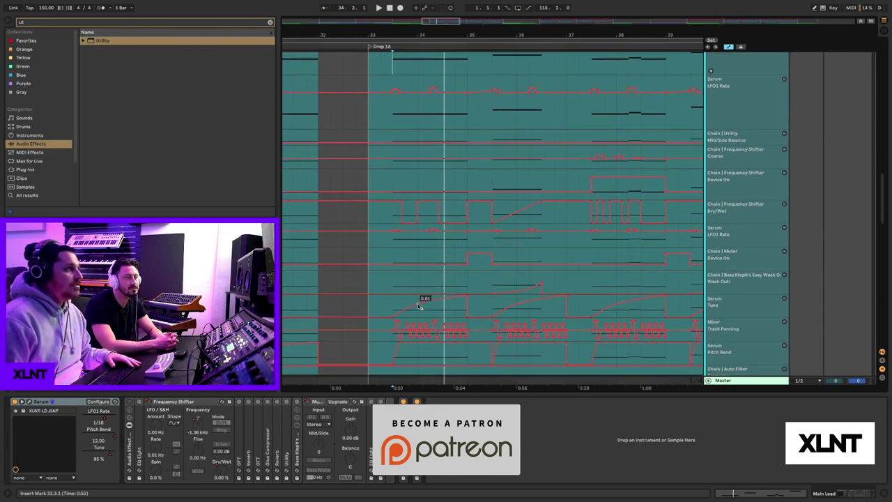
pyautogui.click(396, 301)
pyautogui.press('space')
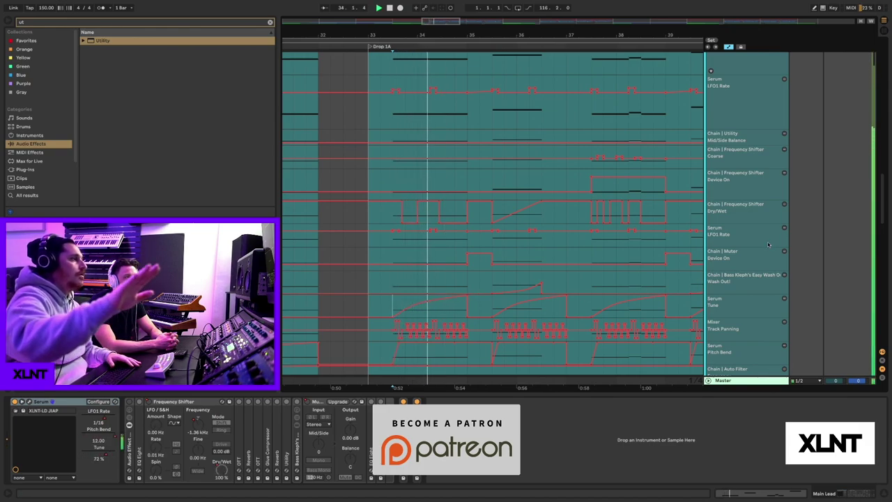
pyautogui.press('space')
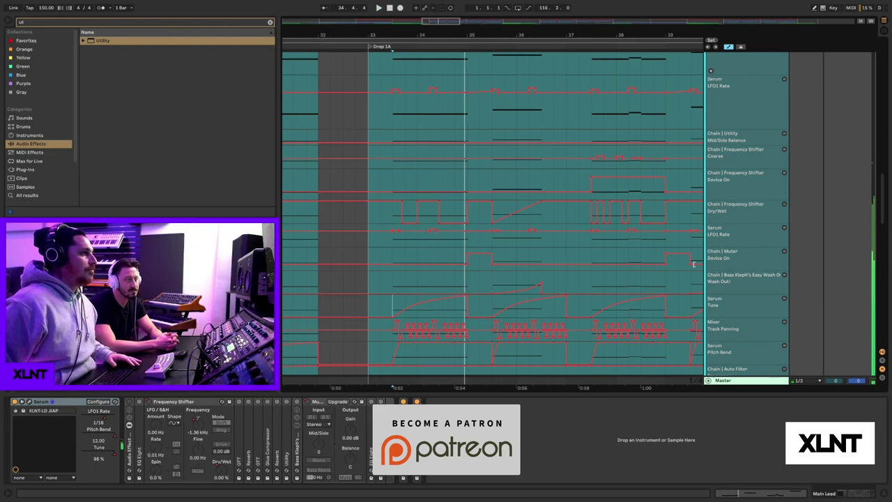
# Step: Replay from 33.3.1, then expand the EQ Eight in the Main Lead effect chain
pyautogui.scroll(-3, 693, 264)
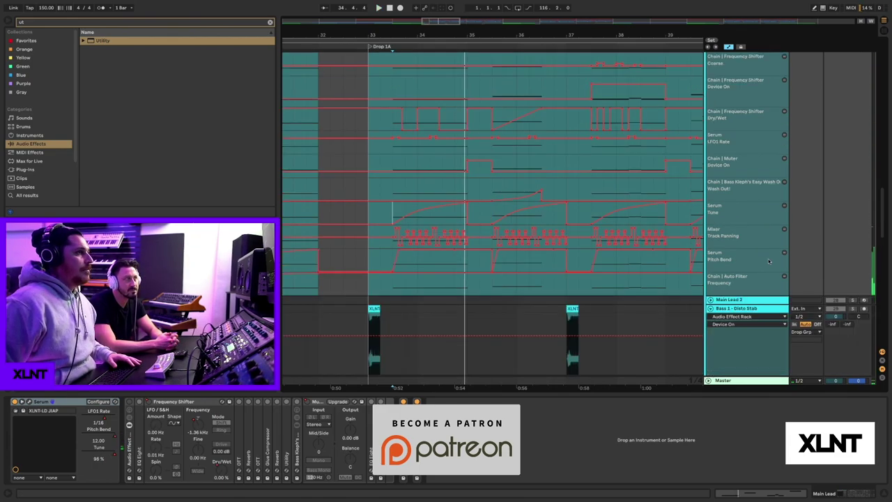
pyautogui.click(392, 256)
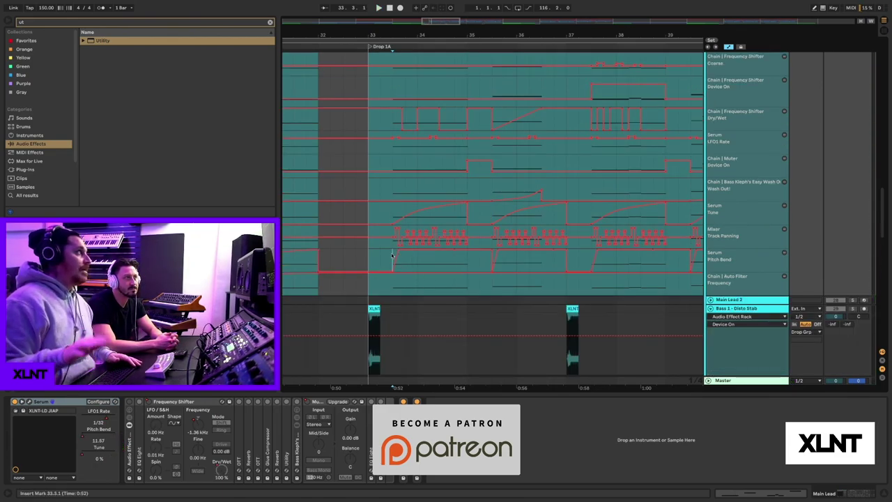
pyautogui.press('space')
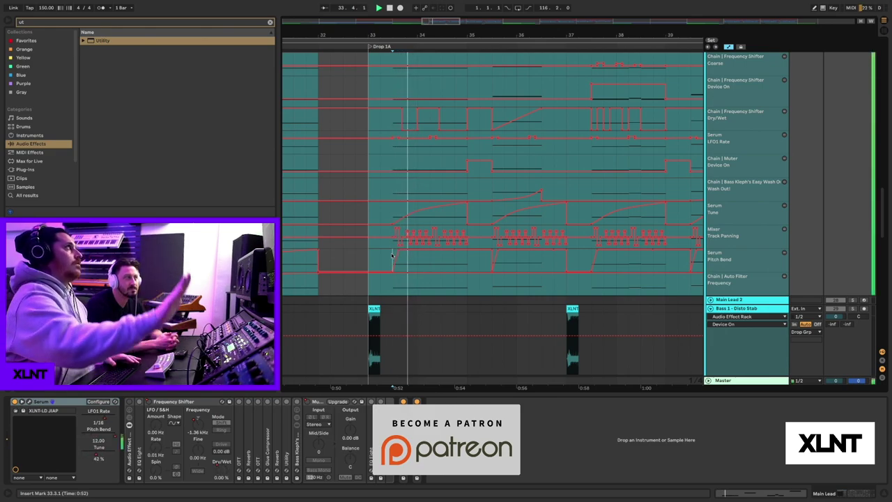
pyautogui.press('space')
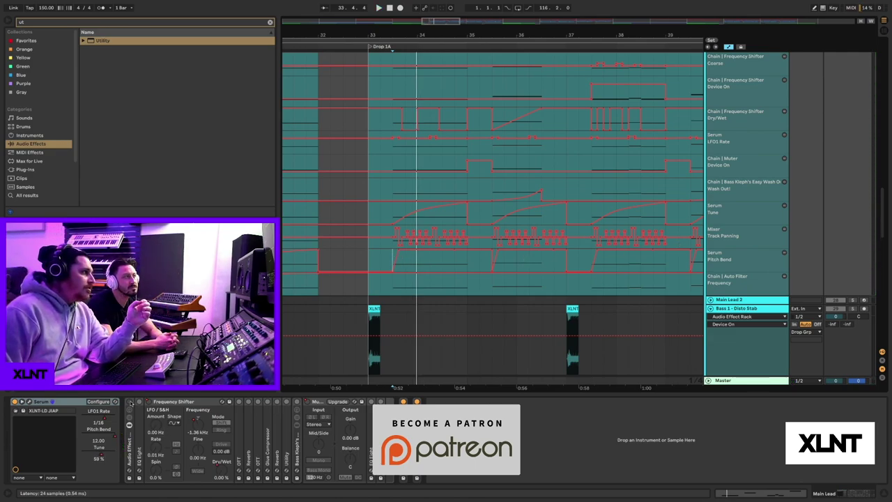
pyautogui.click(129, 403)
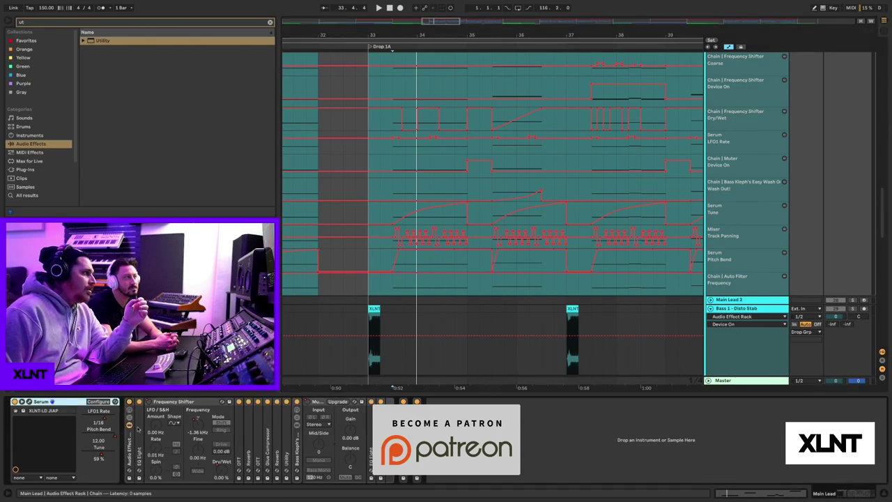
pyautogui.doubleClick(139, 428)
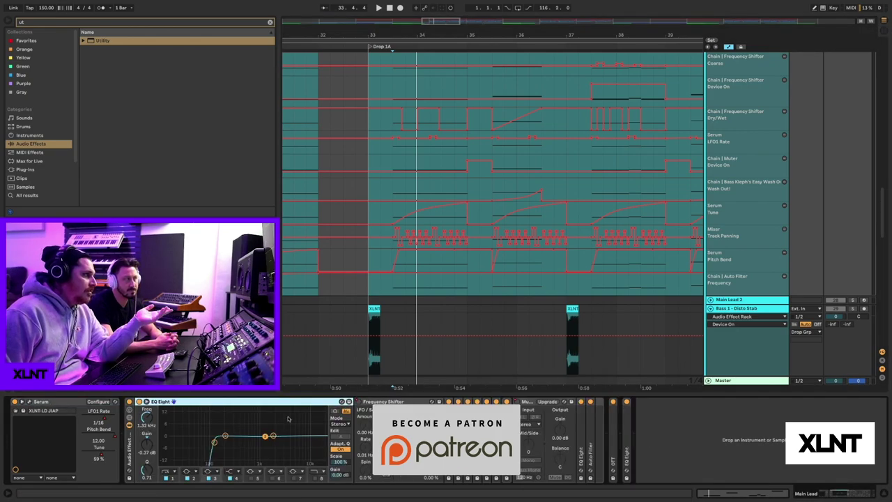
pyautogui.click(357, 428)
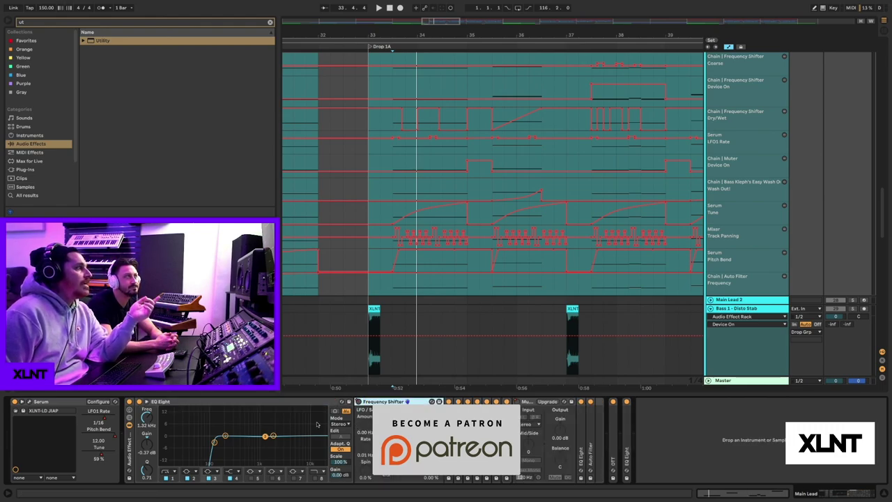
pyautogui.click(242, 405)
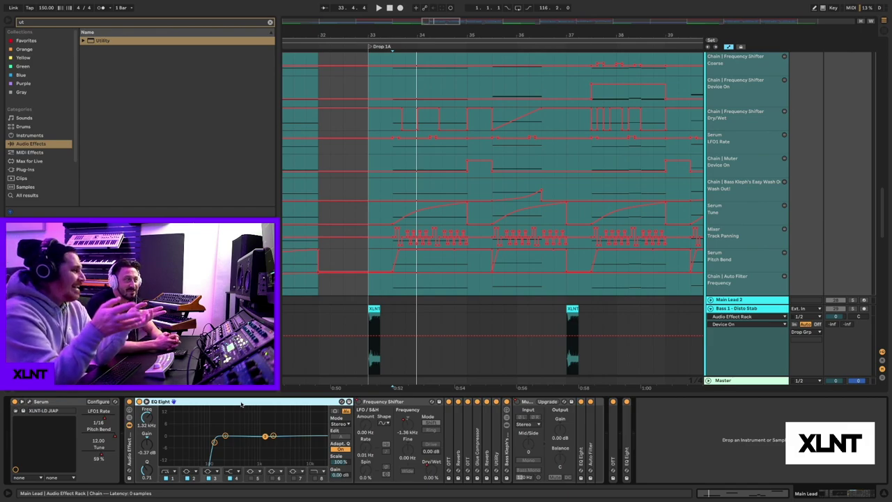
pyautogui.scroll(2, 544, 286)
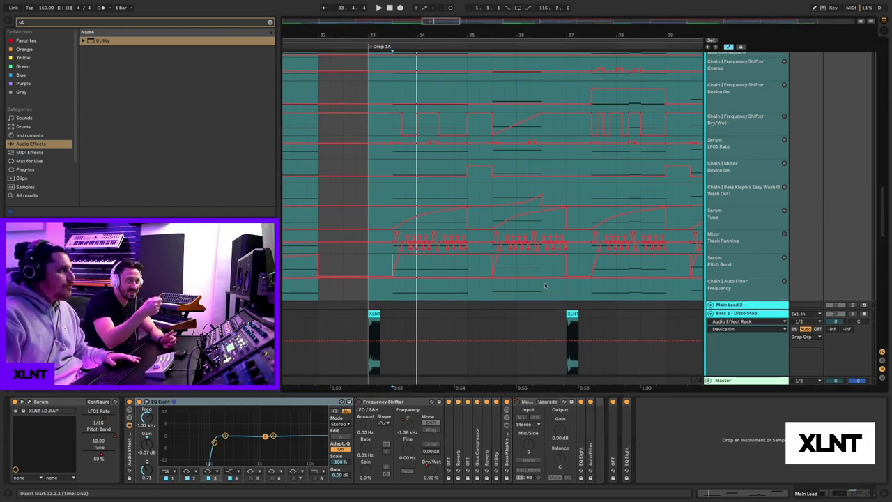
pyautogui.scroll(1, 541, 286)
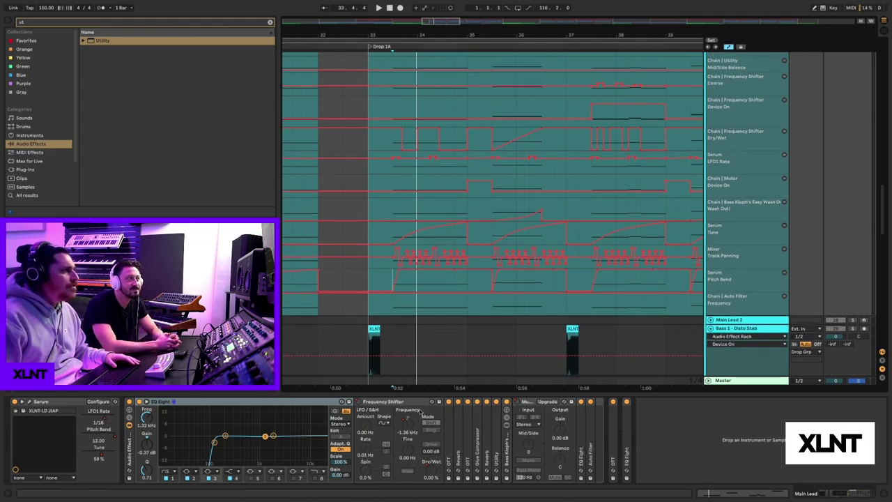
pyautogui.press('space')
pyautogui.scroll(2, 591, 292)
pyautogui.click(591, 331)
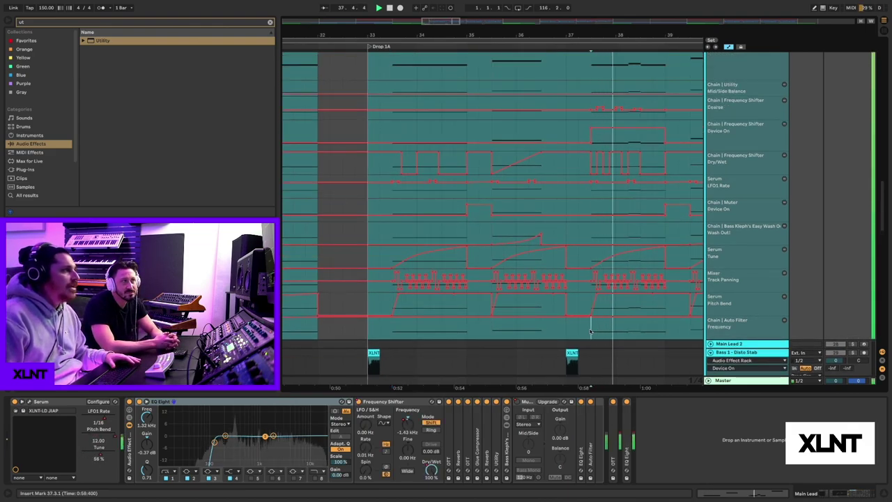
pyautogui.click(384, 402)
pyautogui.press('space')
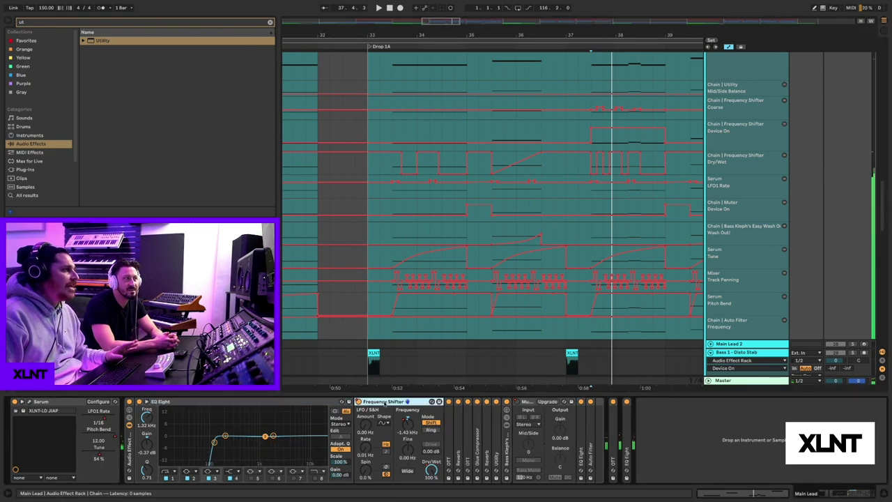
# Step: Fold the Frequency Shifter and look through the OTT and Reverb device settings
pyautogui.doubleClick(385, 403)
pyautogui.doubleClick(368, 426)
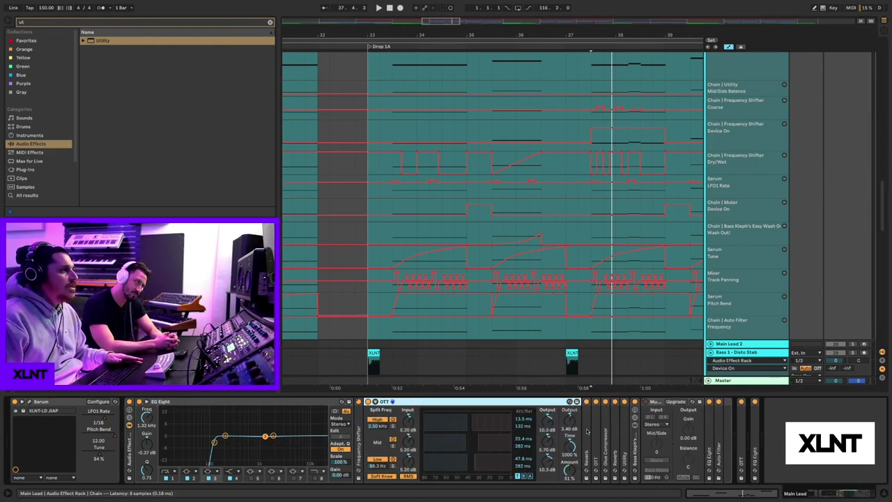
pyautogui.doubleClick(587, 432)
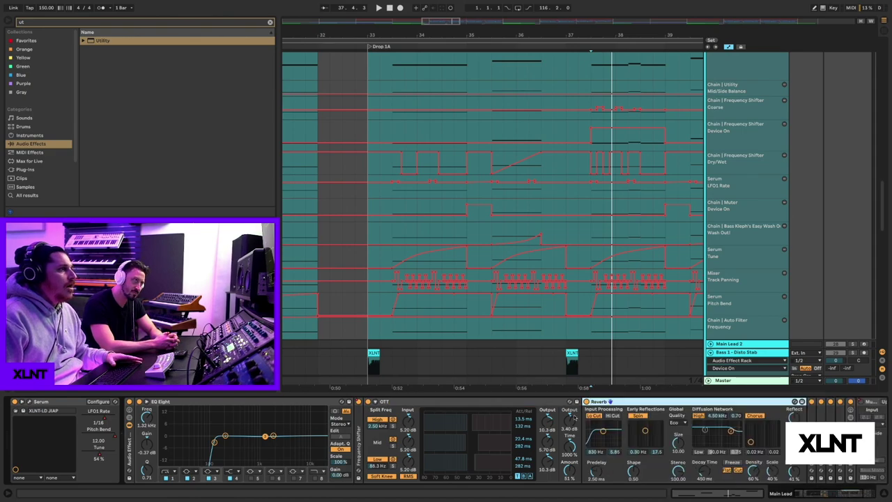
pyautogui.click(530, 404)
pyautogui.doubleClick(535, 404)
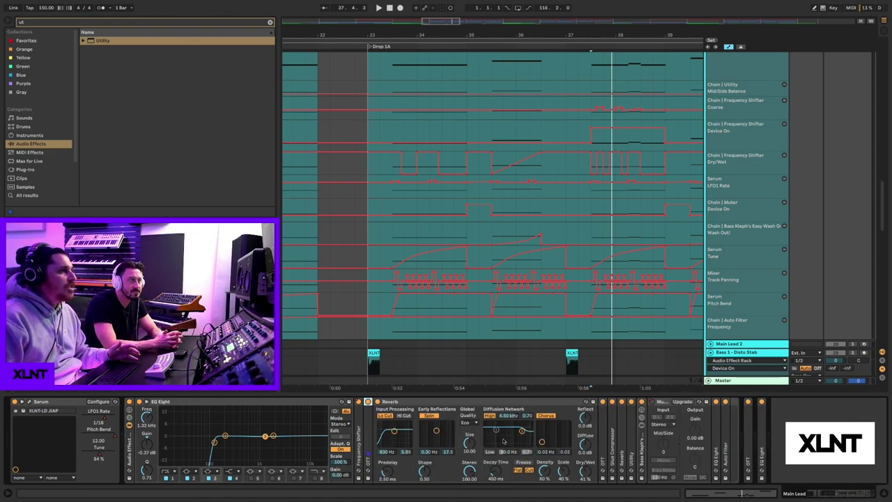
pyautogui.doubleClick(453, 402)
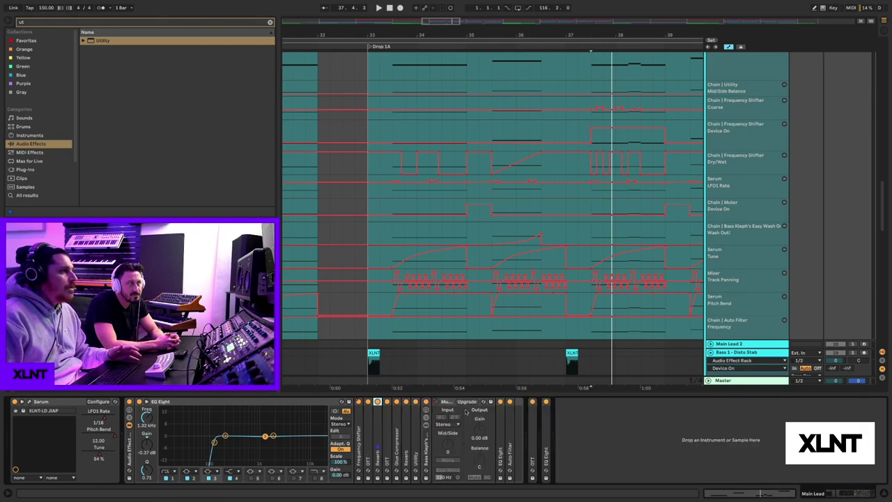
pyautogui.doubleClick(390, 427)
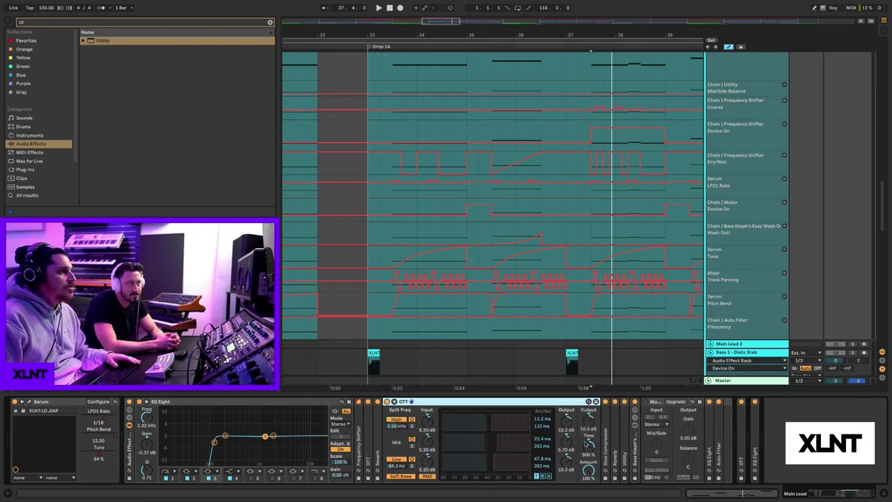
# Step: Fold OTT and the 15% Reverb, then open the Utility at 75M Mid/Side
pyautogui.doubleClick(529, 402)
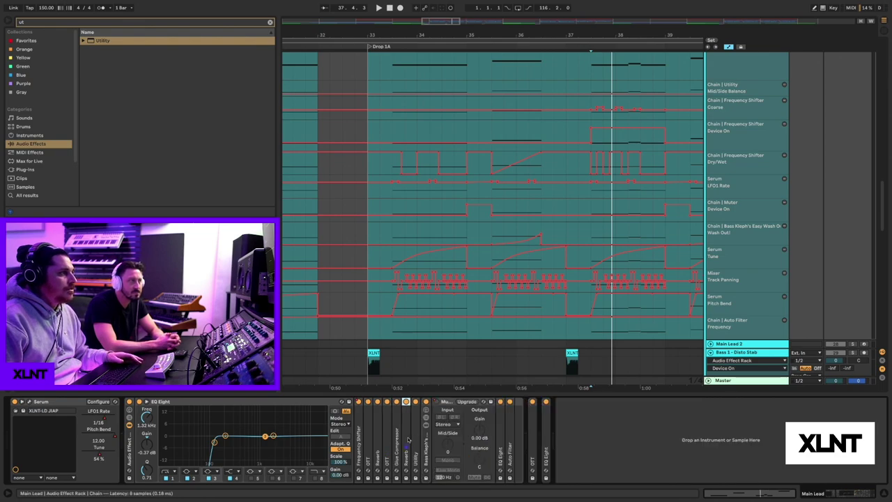
pyautogui.doubleClick(407, 425)
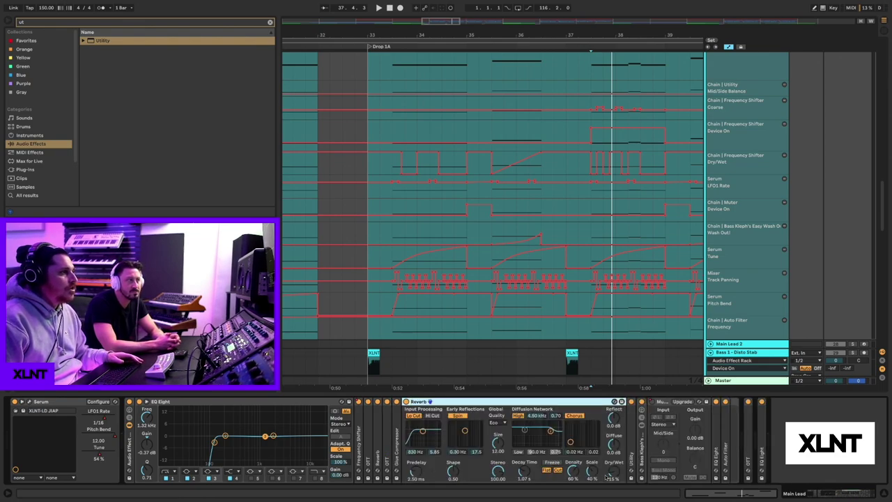
pyautogui.doubleClick(520, 403)
pyautogui.doubleClick(416, 402)
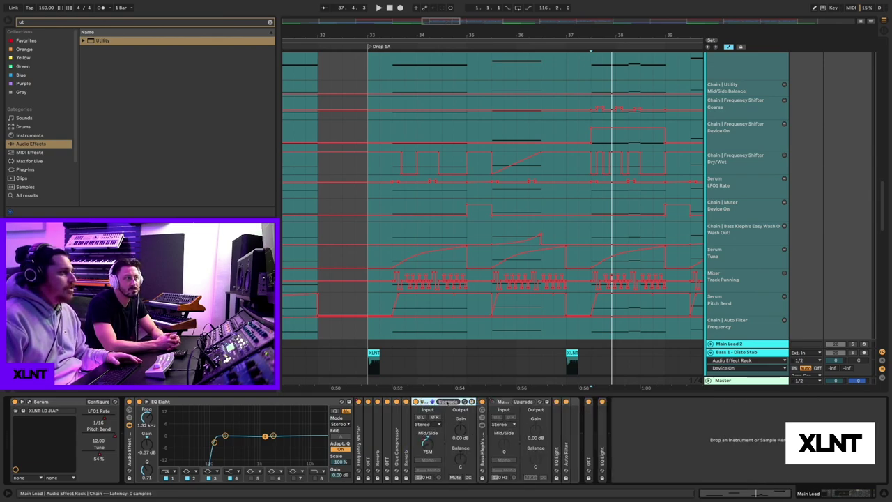
# Step: Play the Main Lead from about bar 33.5 and select the Wash Out rack
pyautogui.press('space')
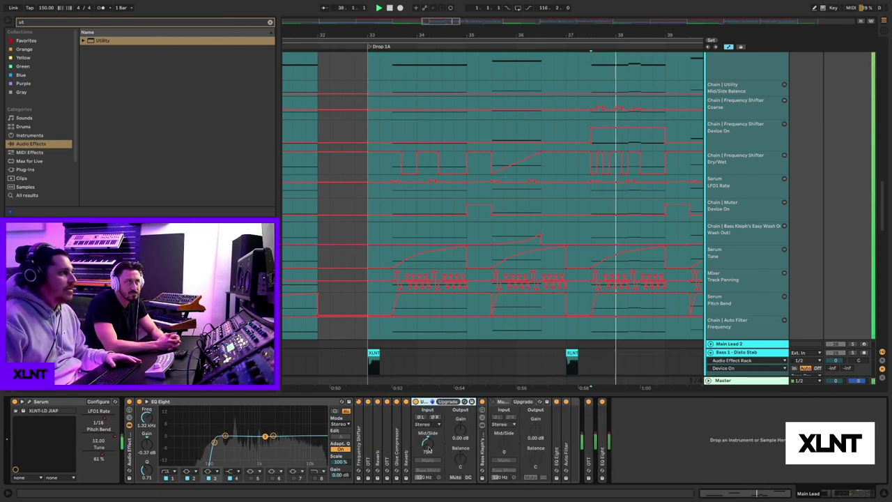
pyautogui.click(391, 234)
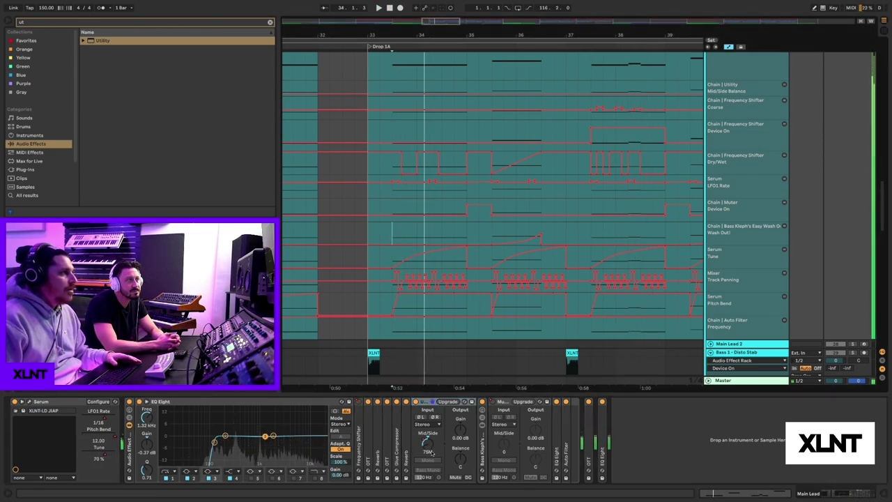
pyautogui.click(481, 444)
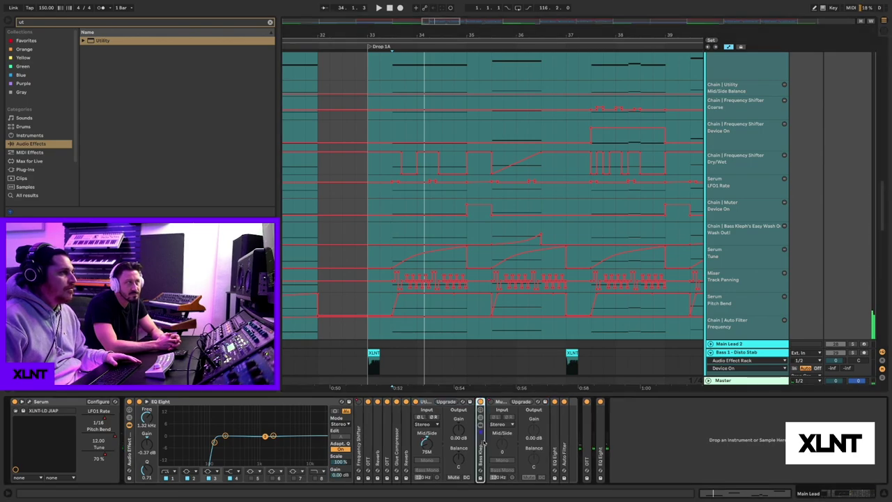
# Step: Expand the Wash Out rack's macros and reveal the end of the effect chain
pyautogui.doubleClick(484, 444)
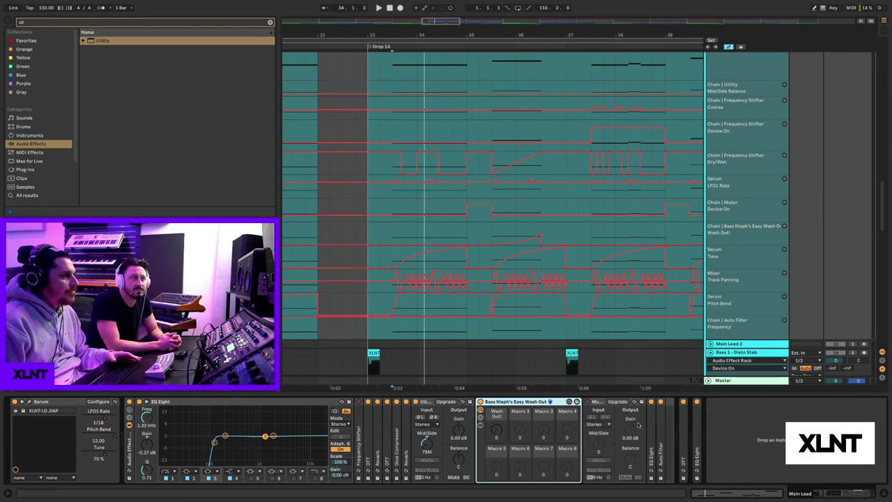
pyautogui.click(601, 403)
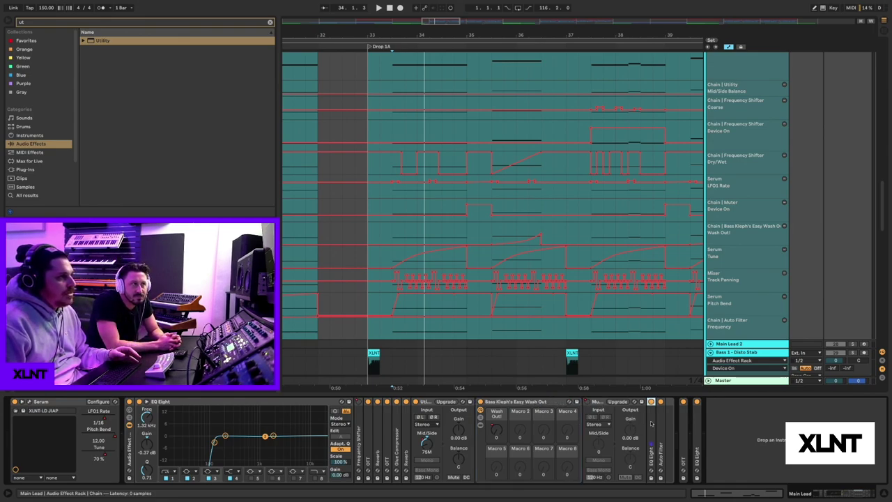
pyautogui.hotkey('ctrl', 'v')
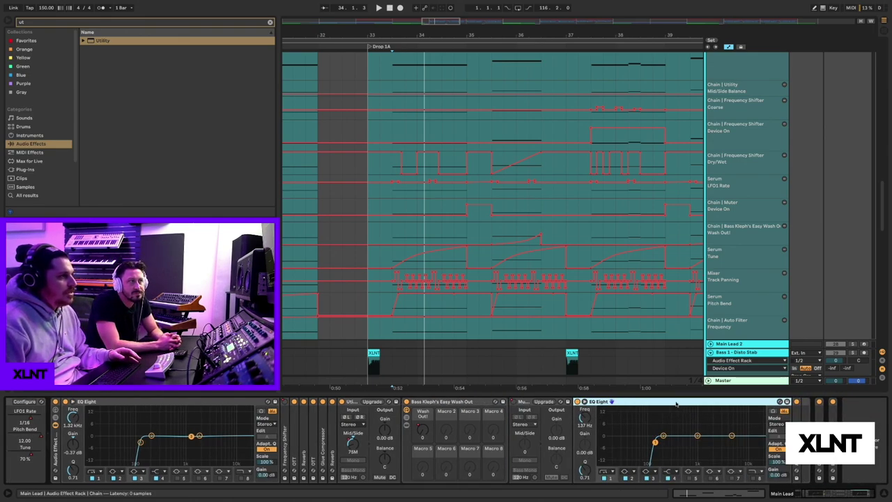
pyautogui.doubleClick(675, 404)
# Step: Inspect Auto Filter and OTT, then open the final EQ Eight cutting lows near 114 Hz
pyautogui.doubleClick(587, 434)
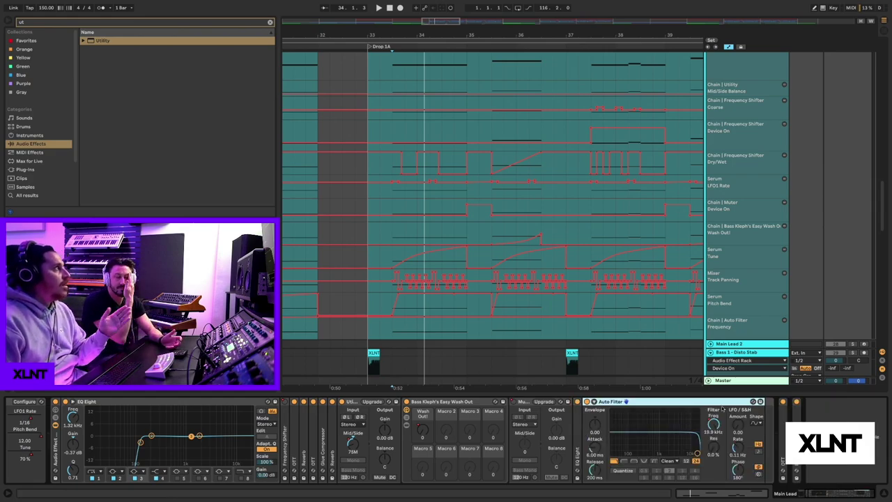
pyautogui.doubleClick(698, 404)
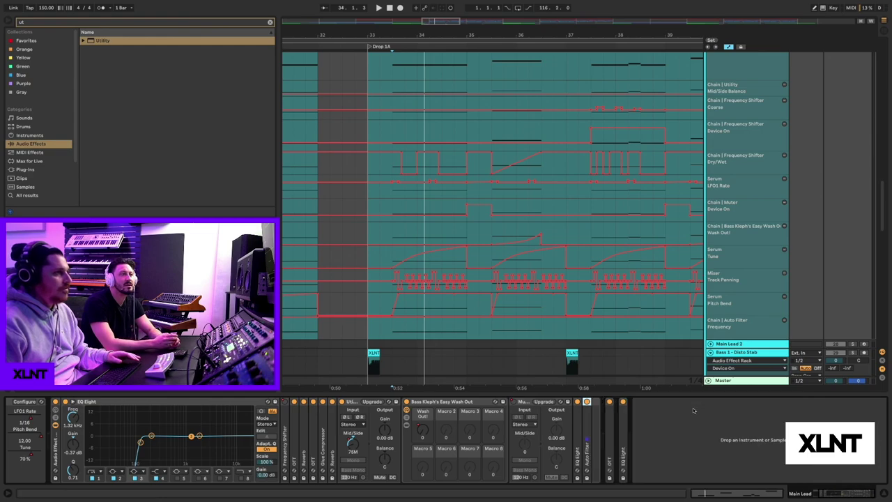
pyautogui.doubleClick(610, 424)
pyautogui.doubleClick(748, 403)
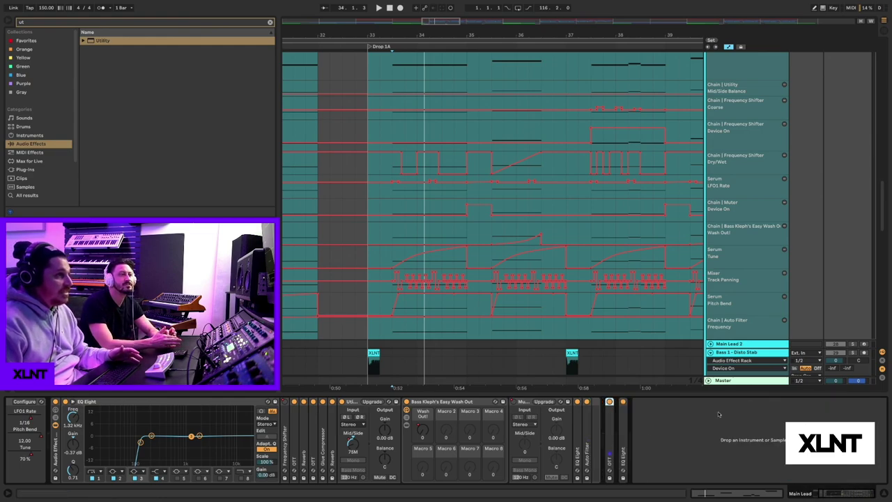
pyautogui.doubleClick(622, 438)
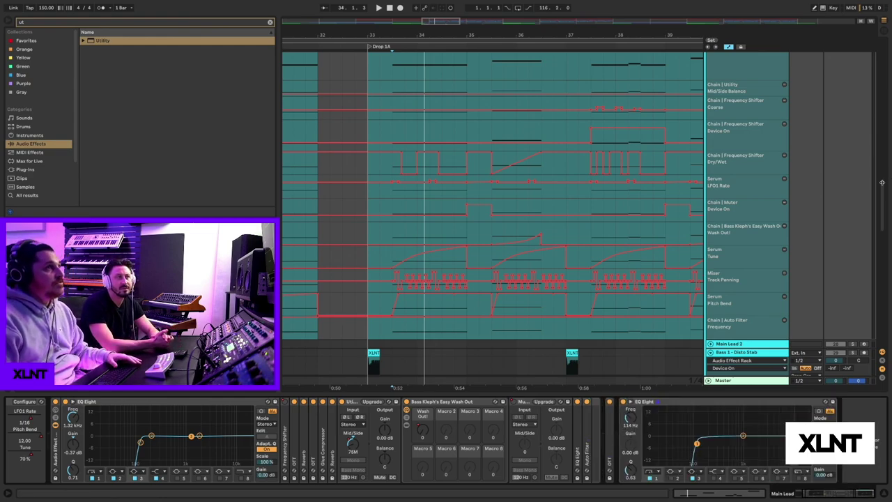
pyautogui.scroll(8, 882, 182)
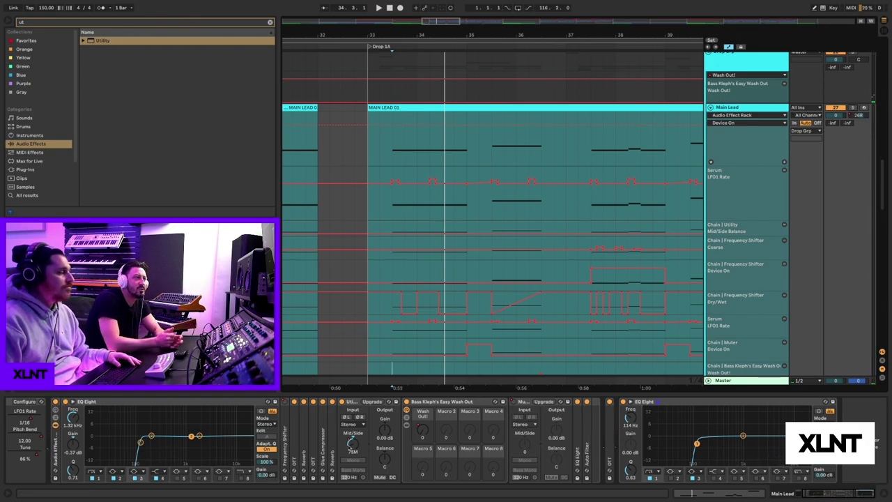
# Step: Show both Main Lead Reverbs: 450 ms decay at 41% wet and 1.07 s at 15%
pyautogui.hotkey('ctrl', 'z')
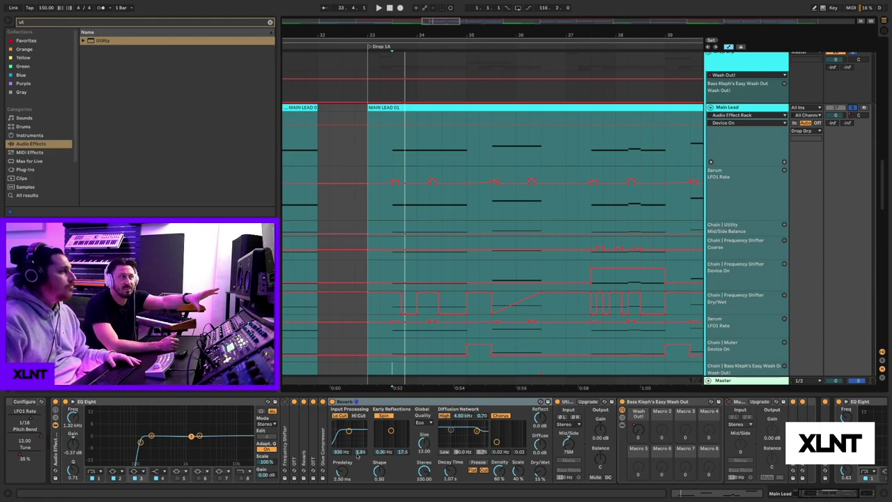
pyautogui.hotkey('ctrl', 'z')
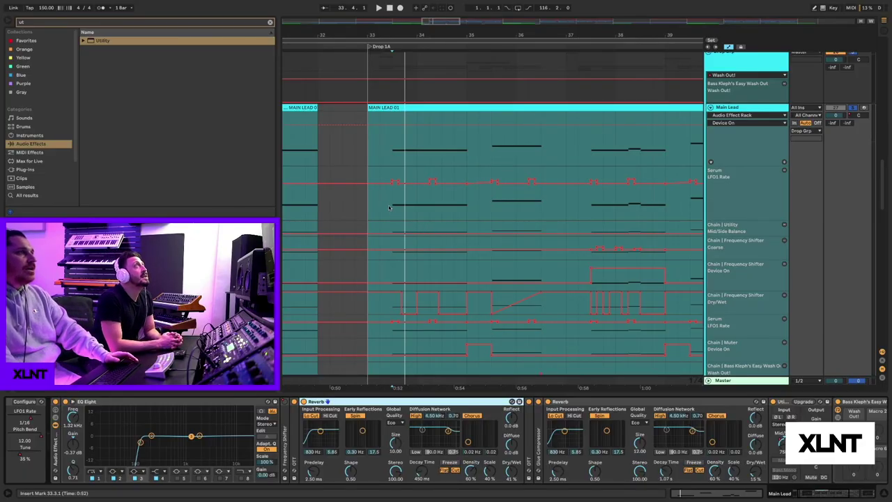
# Step: Fold both Reverbs and briefly play the Main Lead from near bar 37.4
pyautogui.doubleClick(618, 402)
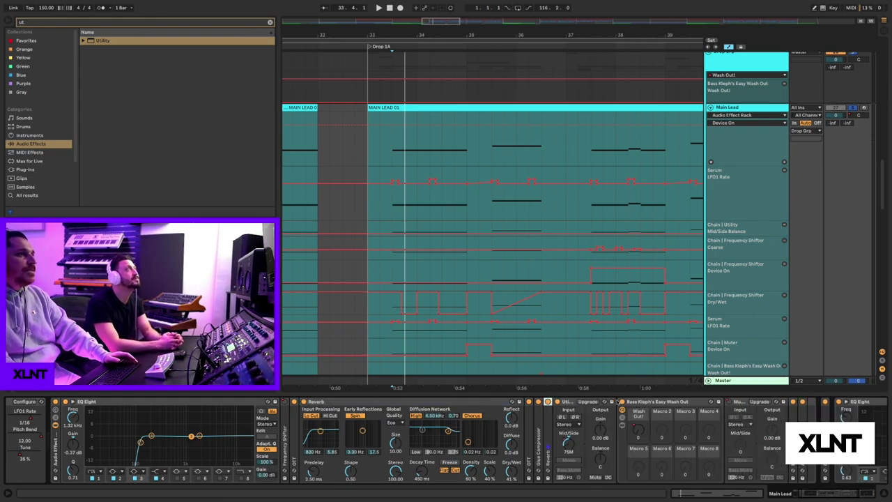
pyautogui.doubleClick(435, 402)
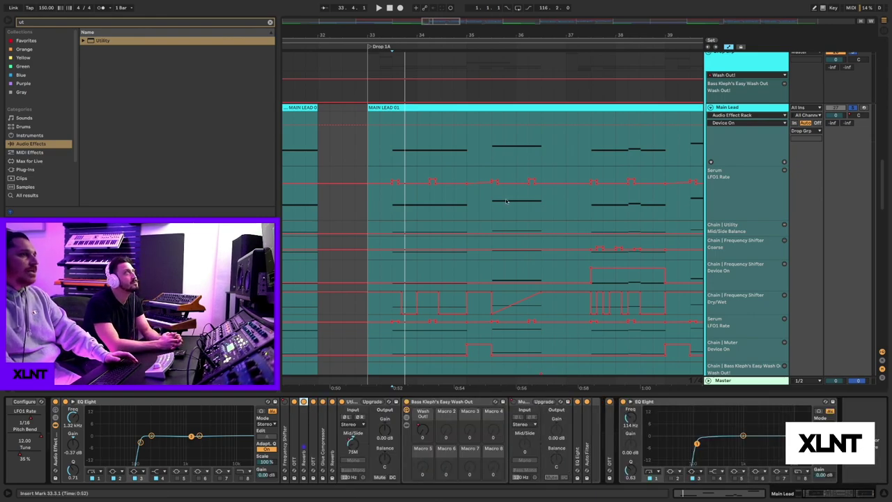
pyautogui.hscroll(3, 500, 266)
pyautogui.click(546, 268)
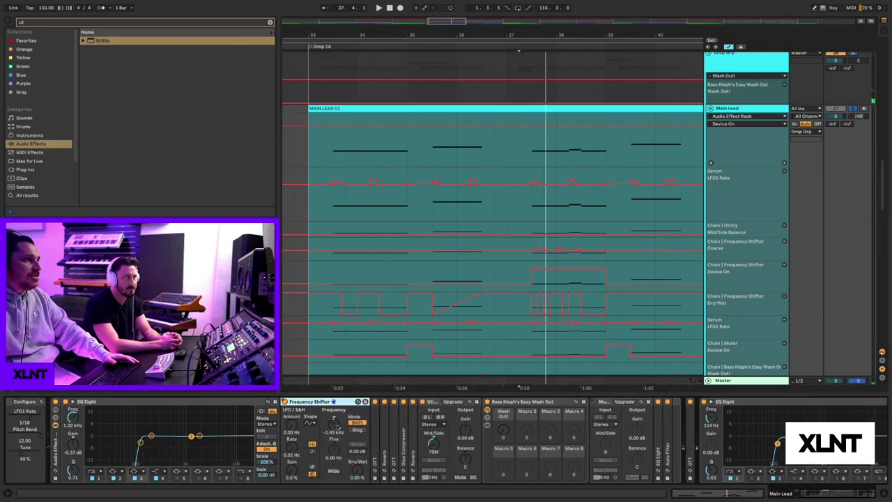
pyautogui.press('space')
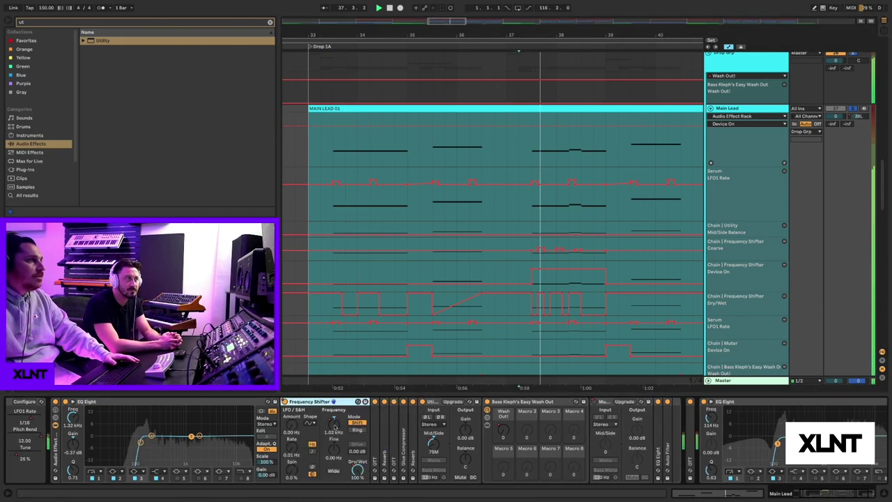
pyautogui.press('space')
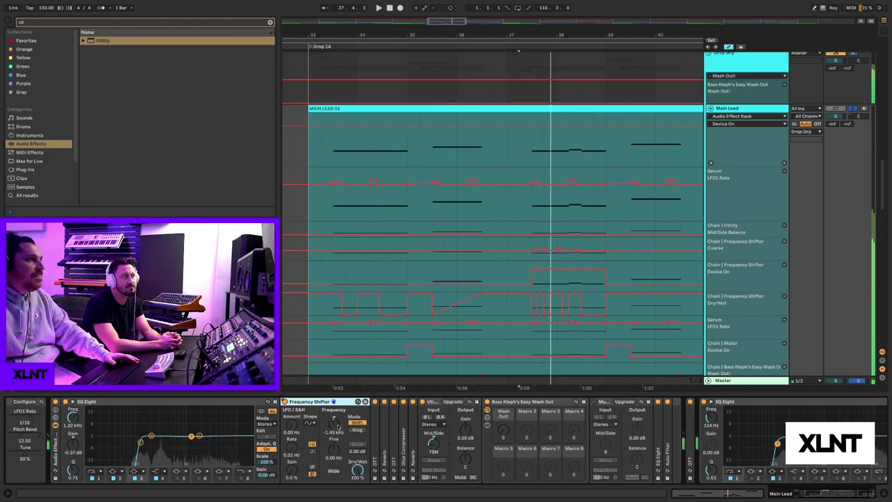
# Step: Zoom in on the Frequency Shifter Coarse envelope and adjust its -1.43 kHz step values
pyautogui.click(607, 112)
pyautogui.click(553, 149)
pyautogui.click(535, 158)
pyautogui.press('+')
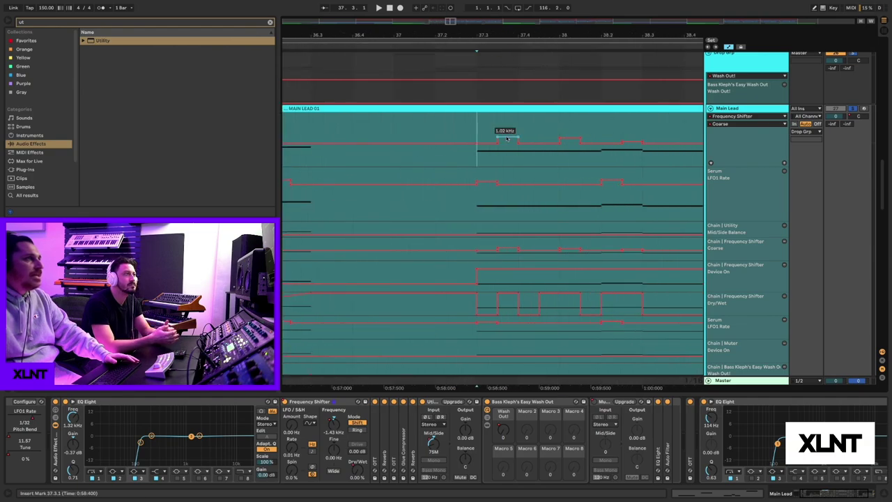
pyautogui.moveTo(560, 132)
pyautogui.mouseDown()
pyautogui.moveTo(547, 136)
pyautogui.moveTo(610, 136)
pyautogui.moveTo(578, 127)
pyautogui.mouseUp()
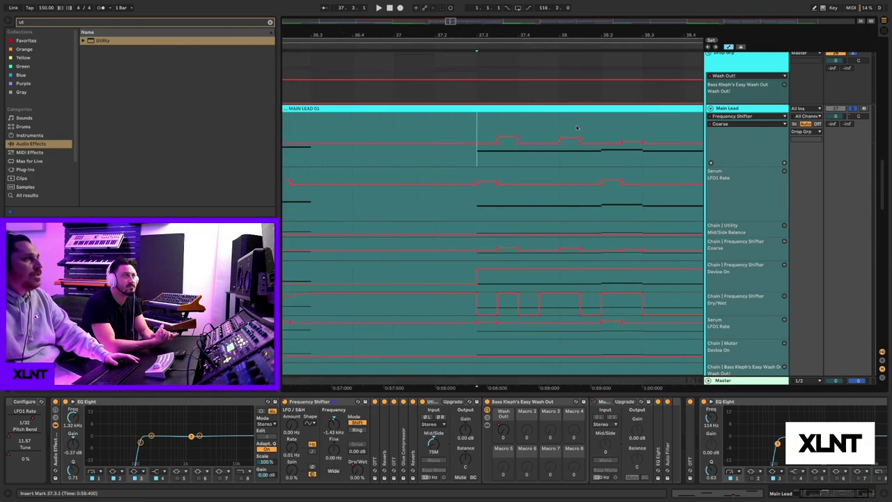
# Step: Replay the Coarse automation from 37.2.4 several times, then zoom out slightly
pyautogui.click(467, 306)
pyautogui.press('space')
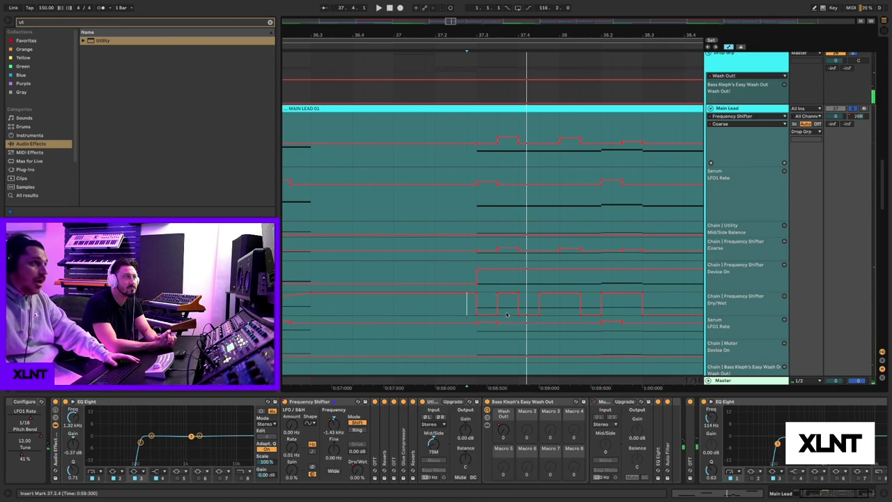
pyautogui.press('space')
pyautogui.press('space')
pyautogui.press('space')
pyautogui.press('space')
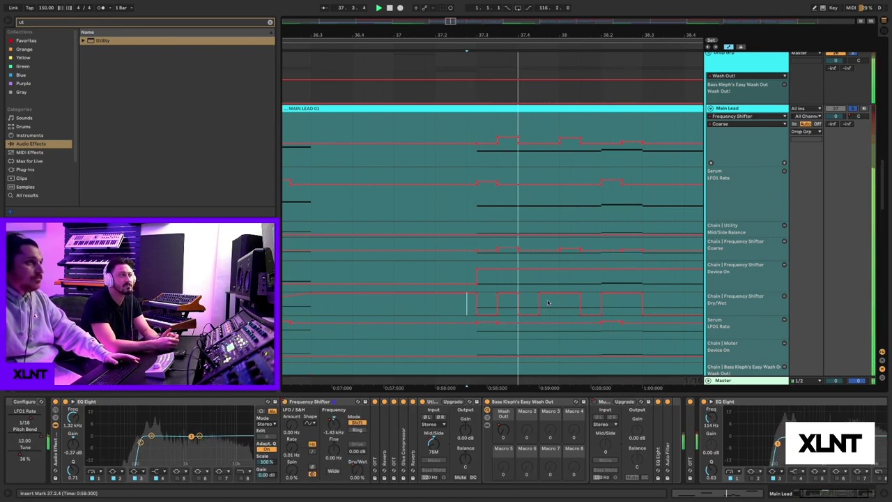
pyautogui.press('space')
pyautogui.press('space')
pyautogui.press('space')
pyautogui.press('space')
pyautogui.press('space')
pyautogui.press('space')
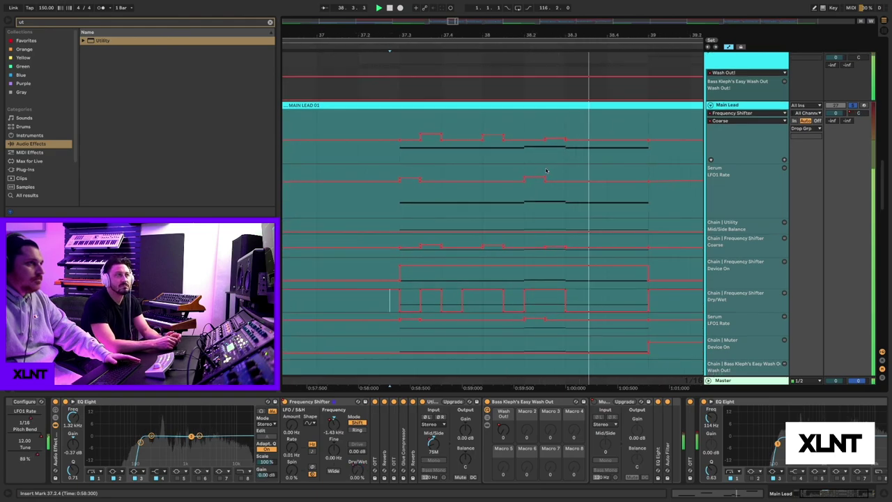
pyautogui.press('space')
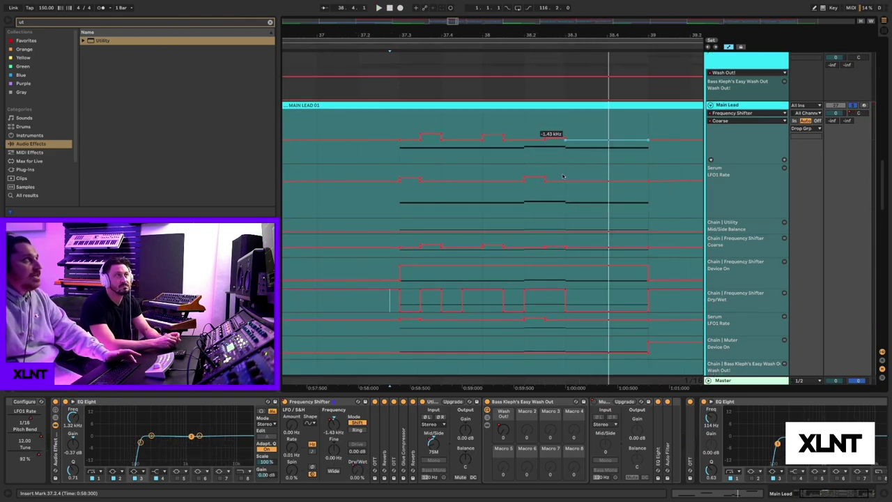
pyautogui.moveTo(582, 30); pyautogui.dragTo(582, 32)
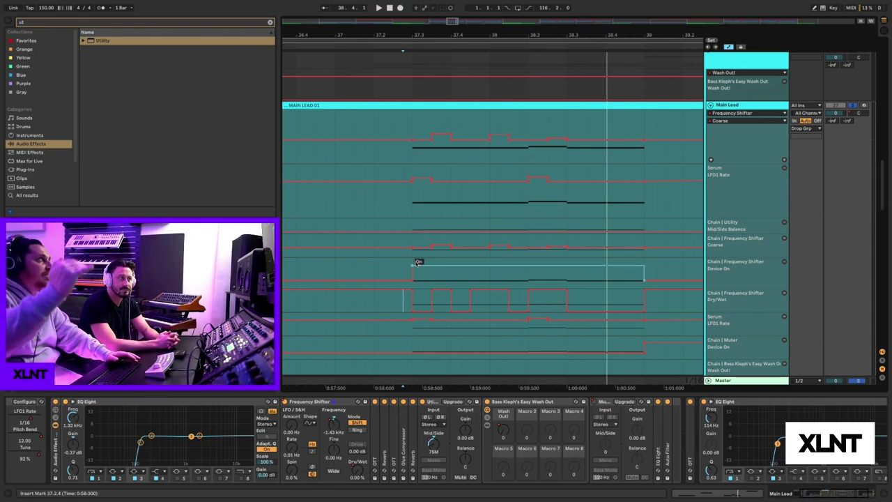
# Step: Audition the automation from start points 37.3.3, 37.3.1, 38.1.1 and 38.2.3
pyautogui.click(431, 159)
pyautogui.press('space')
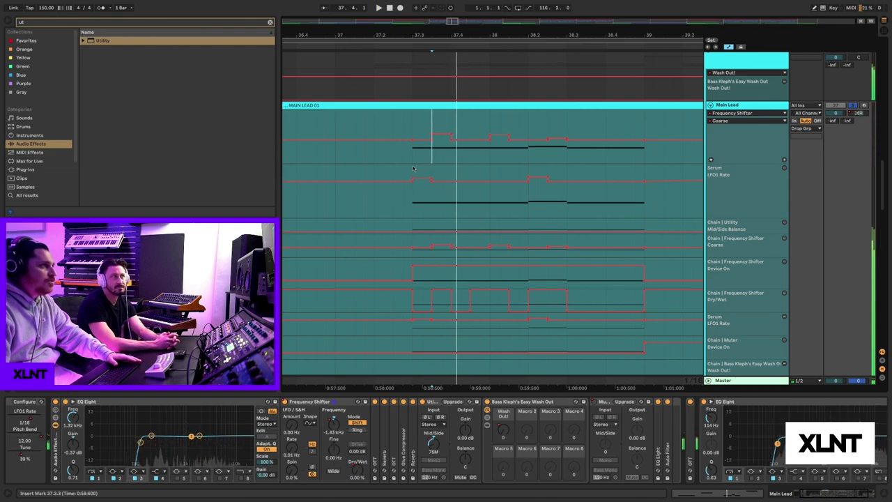
pyautogui.click(414, 159)
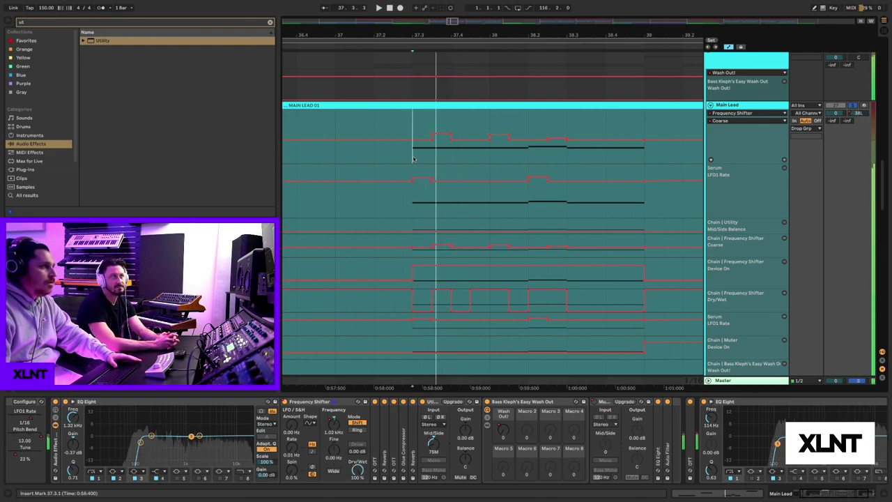
pyautogui.click(489, 155)
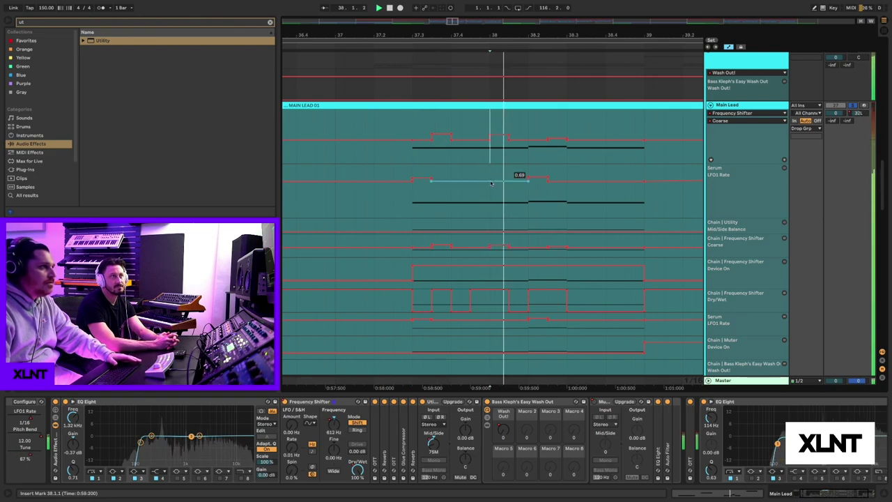
pyautogui.press('space')
pyautogui.click(548, 149)
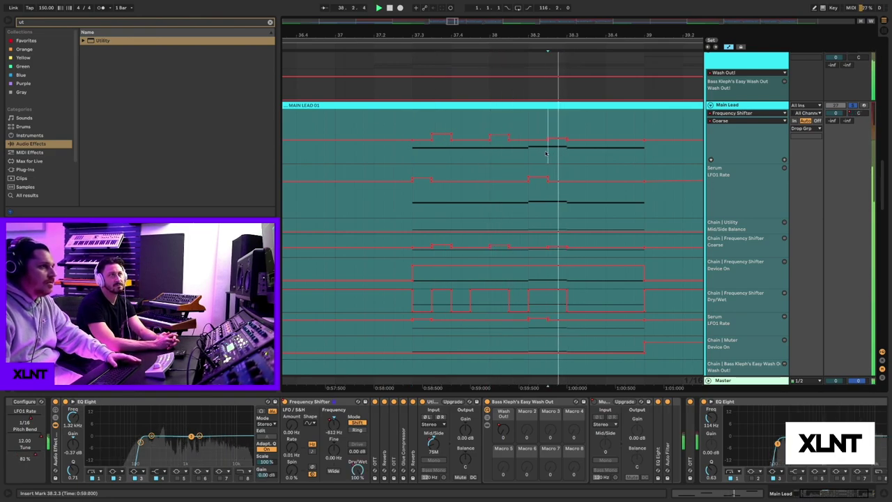
pyautogui.press('space')
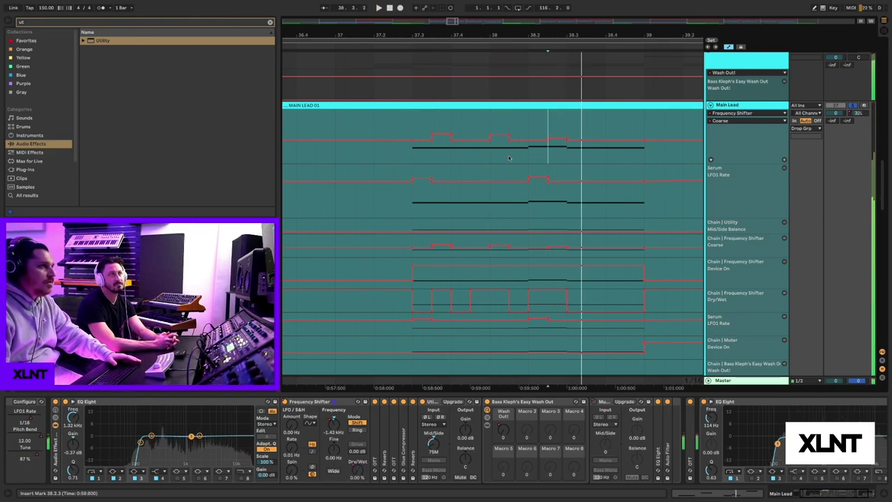
# Step: Play the frequency-shifter automation from bar 38, zoomed out to bars 35–43
pyautogui.click(489, 242)
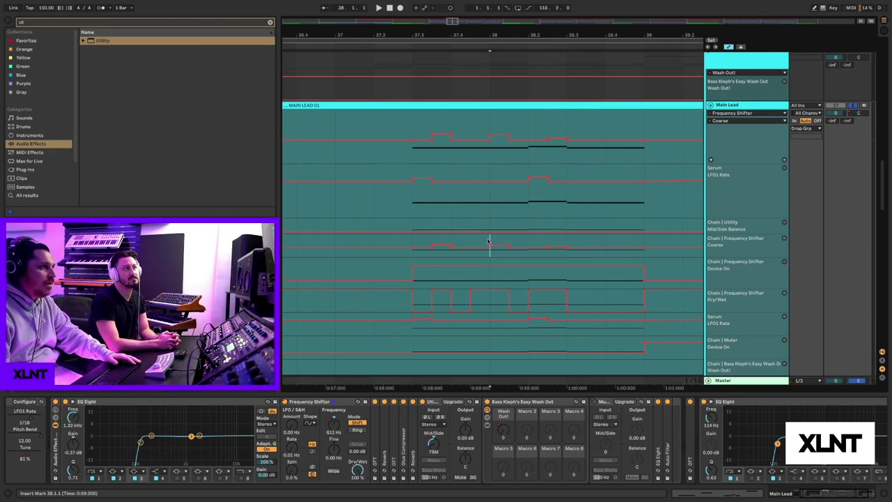
pyautogui.press('space')
pyautogui.hscroll(1, 320, 464)
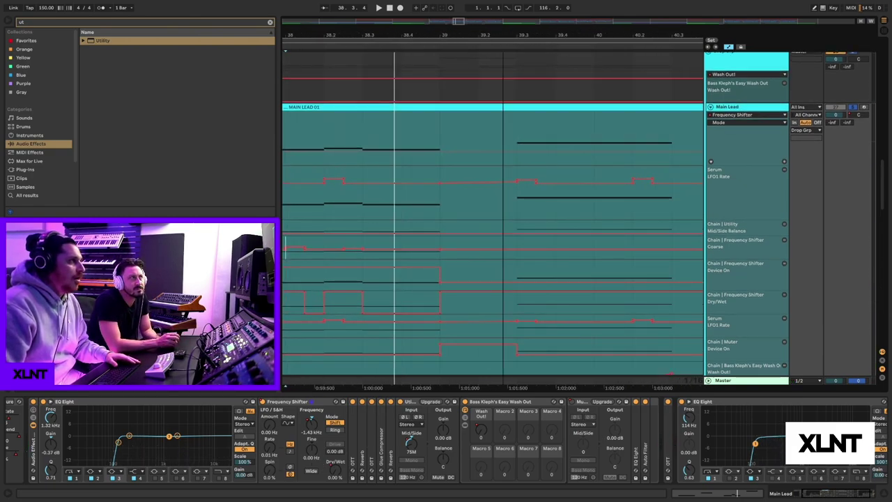
pyautogui.moveTo(502, 38); pyautogui.dragTo(503, 35)
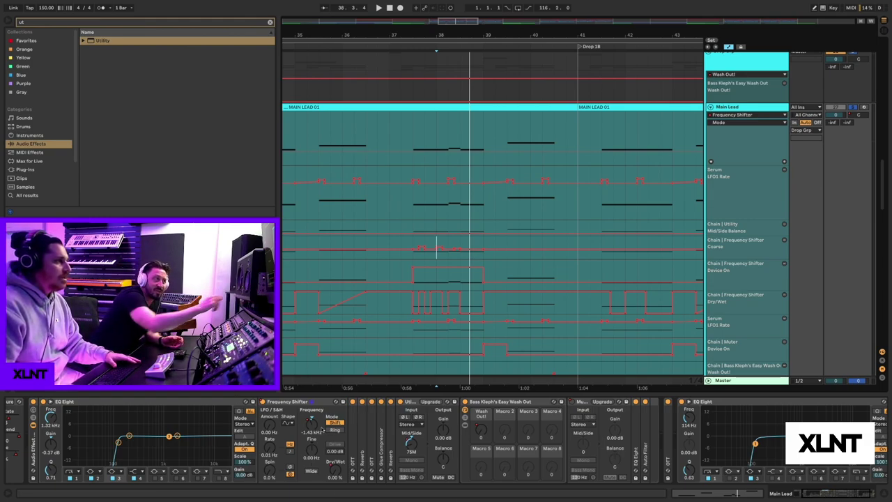
pyautogui.press('space')
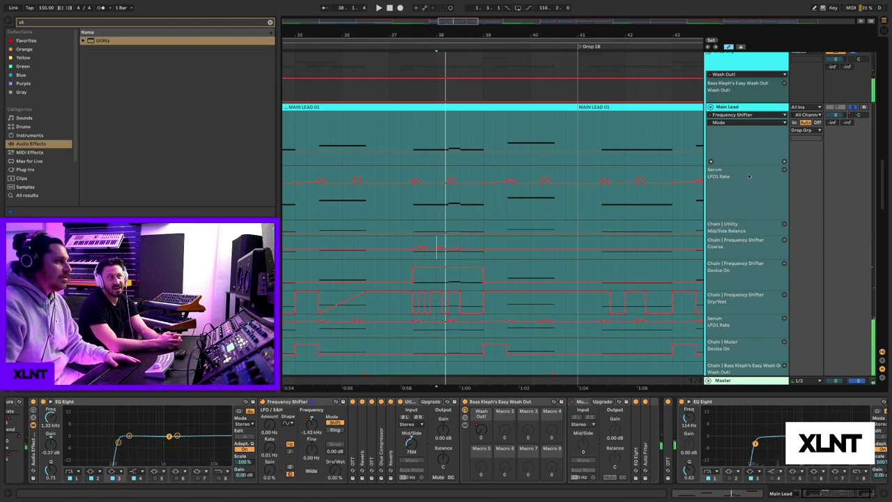
pyautogui.scroll(-3, 530, 251)
# Step: Select the Drop Grp group to show its Kick and Snare Side Chain compressors
pyautogui.scroll(5, 577, 259)
pyautogui.click(577, 260)
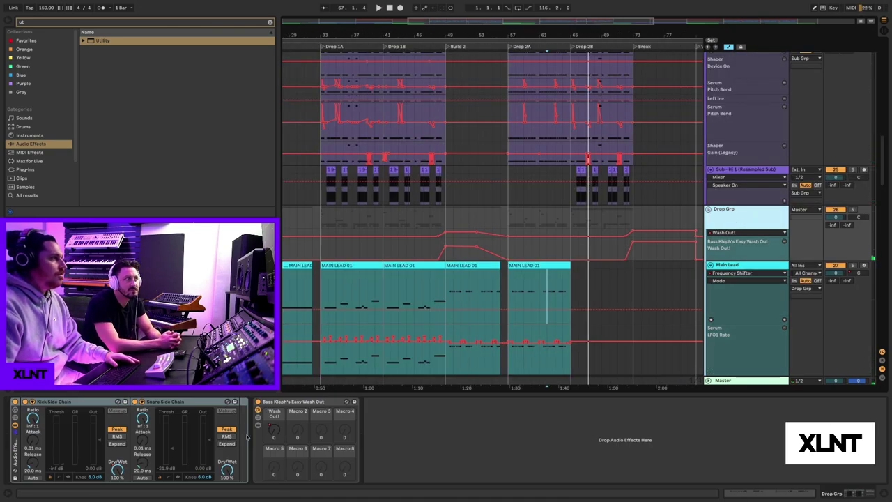
pyautogui.scroll(-10, 631, 277)
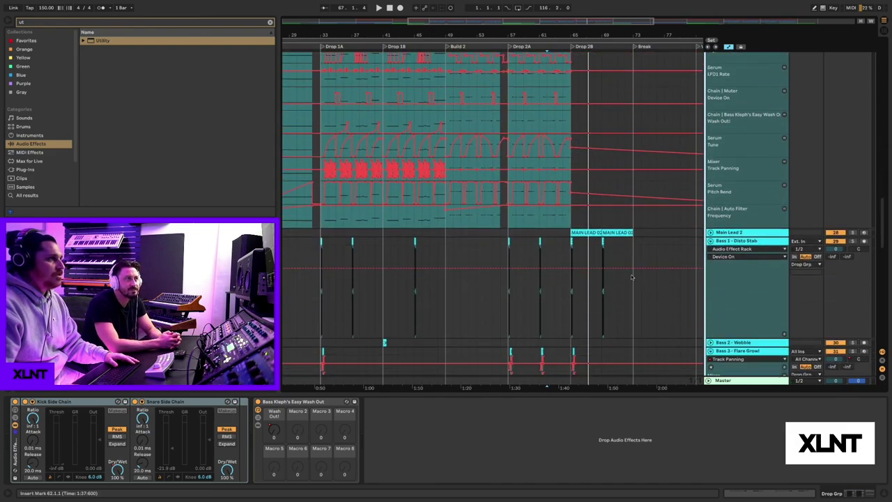
pyautogui.scroll(-8, 632, 277)
pyautogui.scroll(10, 742, 291)
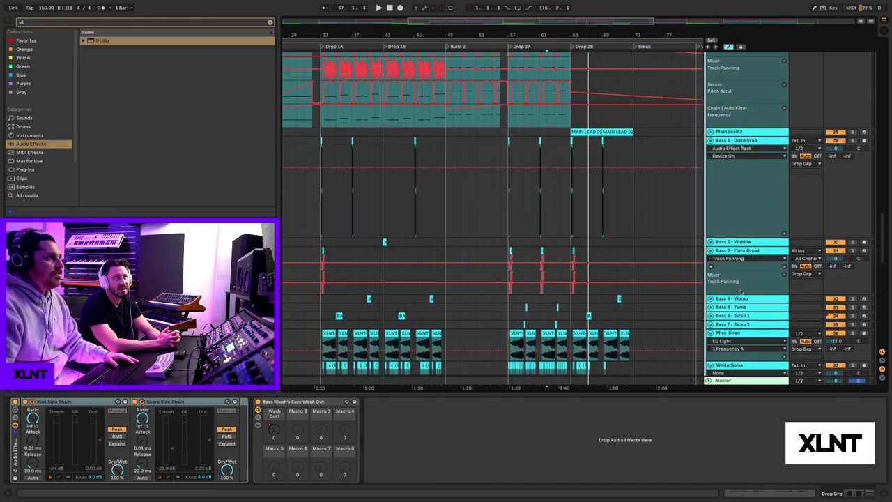
pyautogui.scroll(5, 741, 291)
# Step: Fold Main Lead, expand Main Lead 2, and zoom to its first MAIN LEAD 02 clip at 65.4.1
pyautogui.click(710, 199)
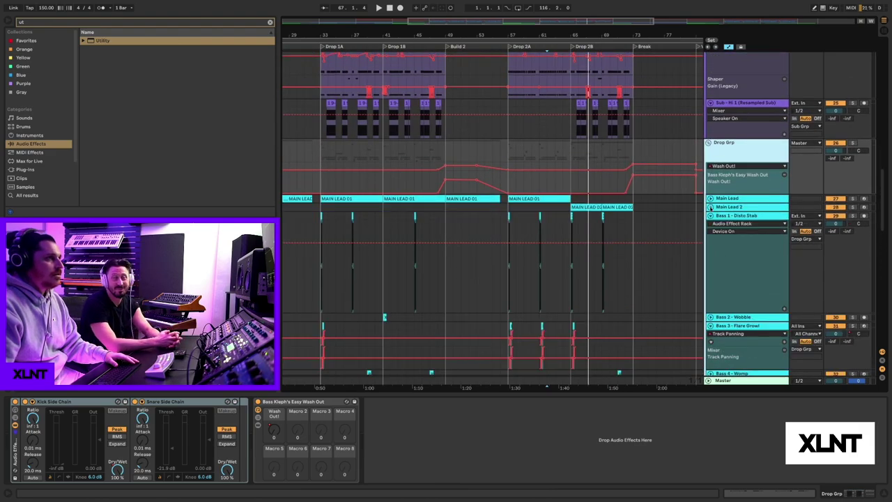
pyautogui.click(710, 208)
pyautogui.click(587, 208)
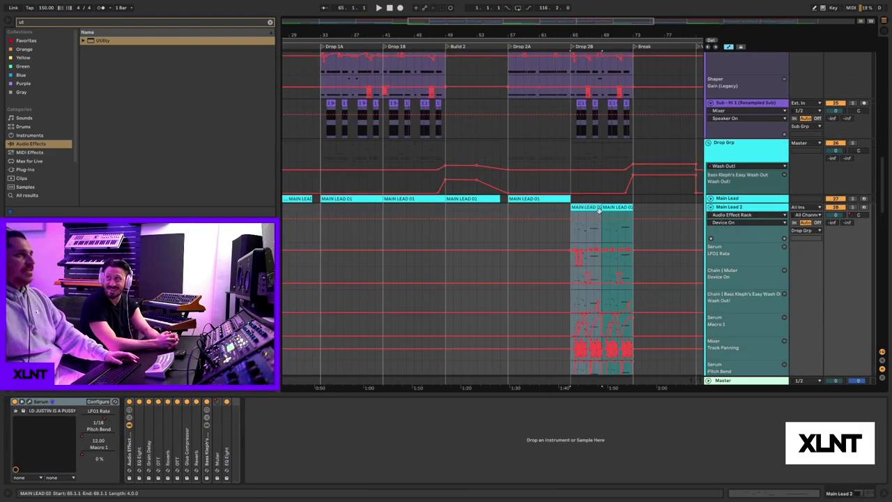
pyautogui.press('z')
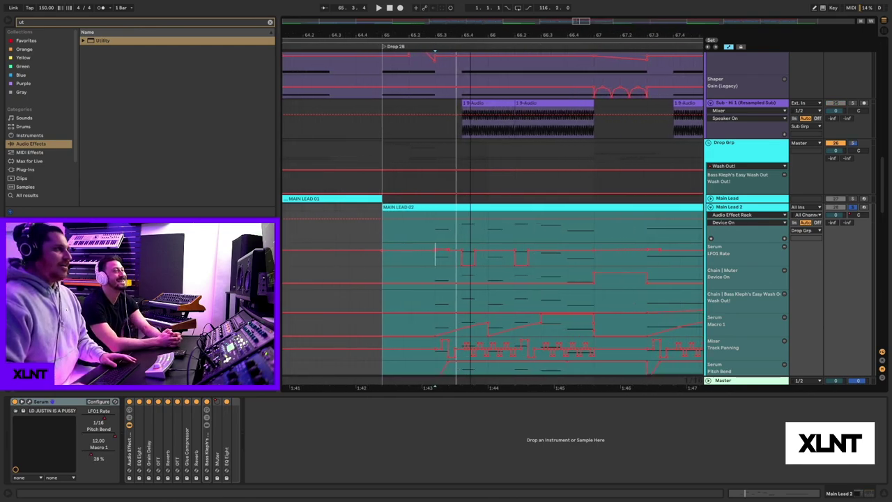
pyautogui.scroll(2, 433, 186)
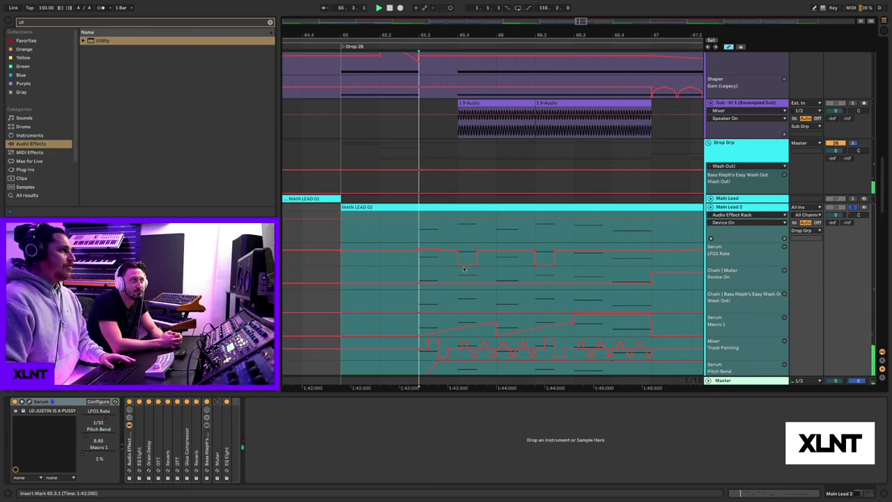
pyautogui.click(456, 238)
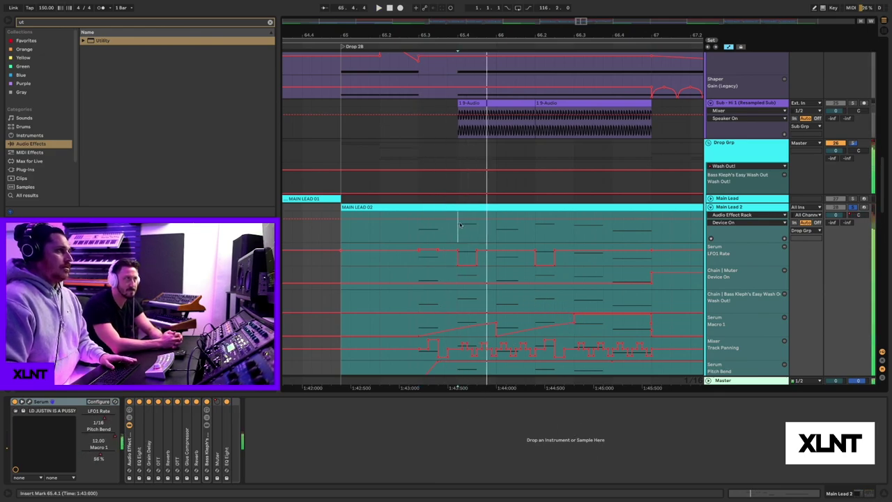
# Step: Hide automation lanes and open the MAIN LEAD 02 clip in the note editor
pyautogui.press('a')
pyautogui.doubleClick(462, 209)
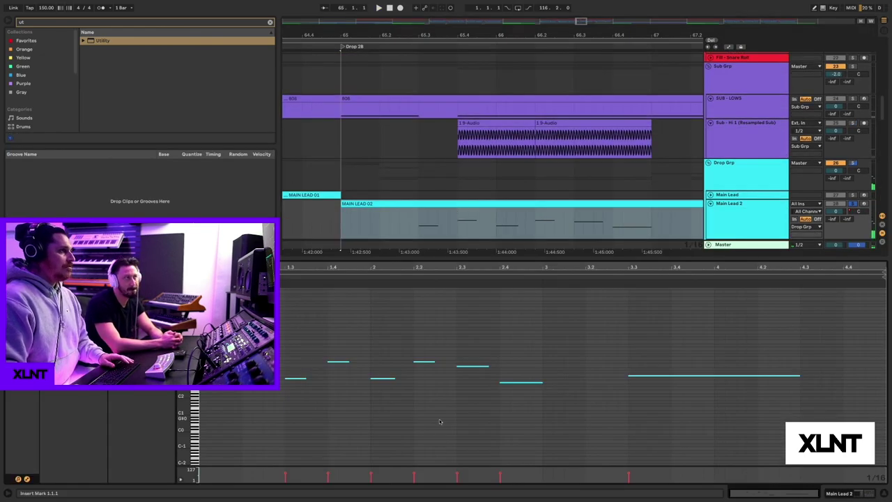
pyautogui.press('-')
pyautogui.press('-')
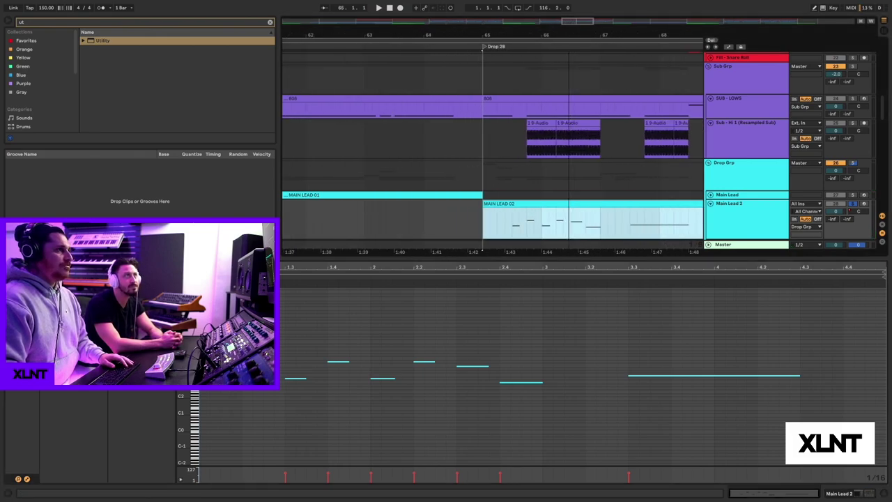
pyautogui.hotkey('shift', 'Tab')
pyautogui.hotkey('shift', 'Tab')
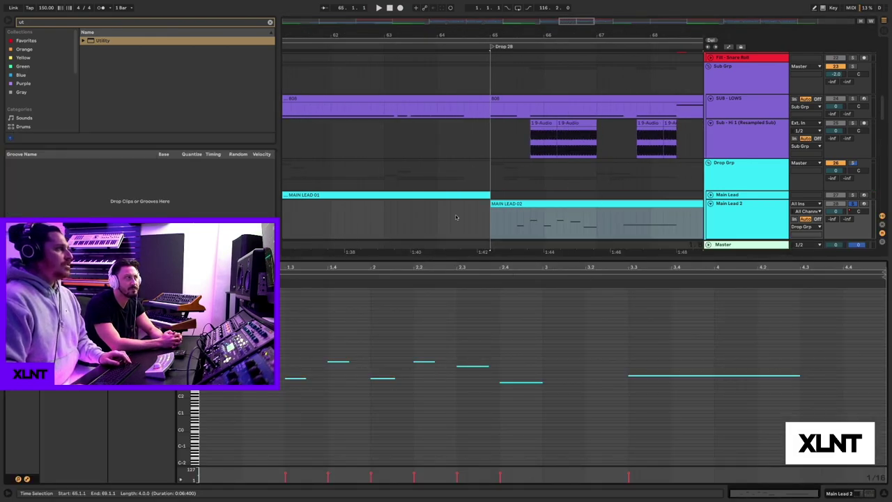
# Step: Try lowering the D4 note, return it to D4, and shift it to beat 1.3
pyautogui.moveTo(352, 347); pyautogui.dragTo(328, 394)
pyautogui.press('Down')
pyautogui.press('space')
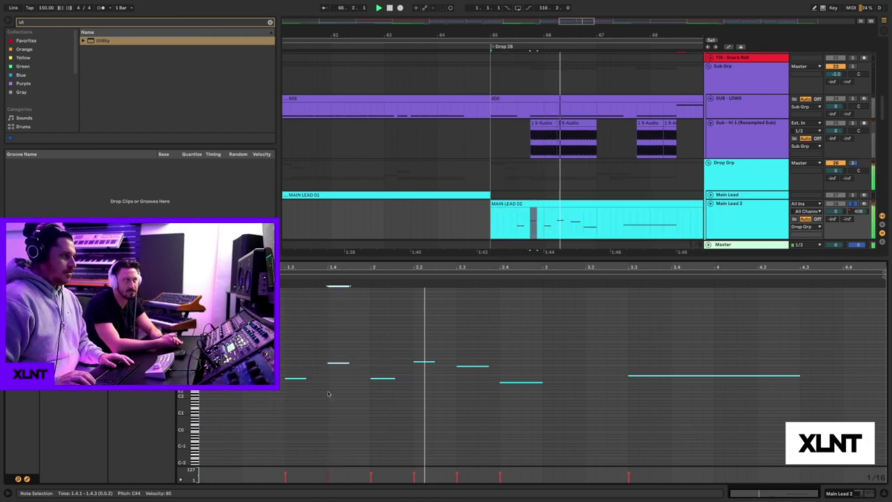
pyautogui.press('Down')
pyautogui.press('Down')
pyautogui.press('Down')
pyautogui.press('Down')
pyautogui.press('Down')
pyautogui.press('Down')
pyautogui.press('Down')
pyautogui.press('Down')
pyautogui.press('Down')
pyautogui.press('Up')
pyautogui.press('Up')
pyautogui.press('Up')
pyautogui.press('Up')
pyautogui.press('Up')
pyautogui.press('Up')
pyautogui.press('Up')
pyautogui.press('Up')
pyautogui.press('Up')
pyautogui.press('Up')
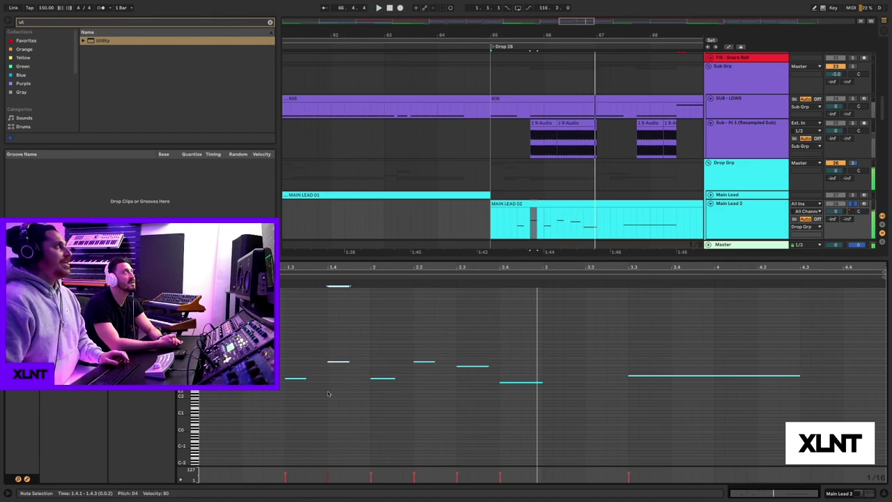
pyautogui.press('Left')
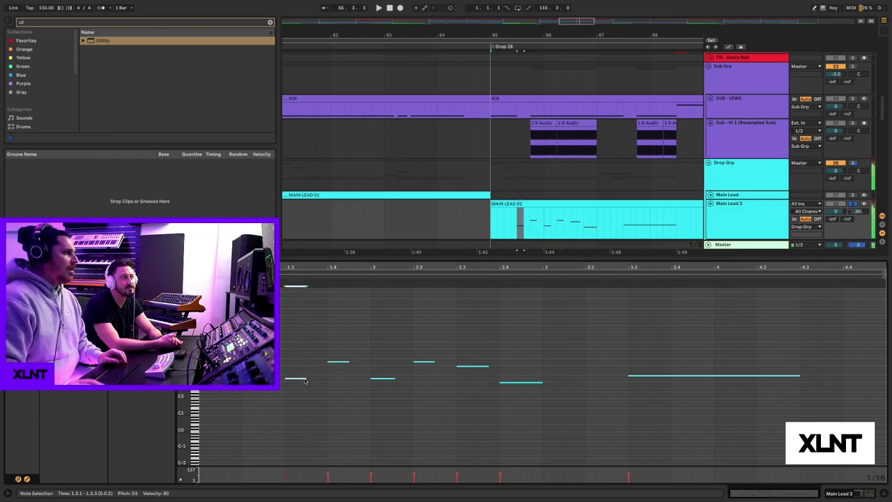
# Step: Check the D3 and D4 notes and audition the edited clip from bar 65
pyautogui.click(305, 379)
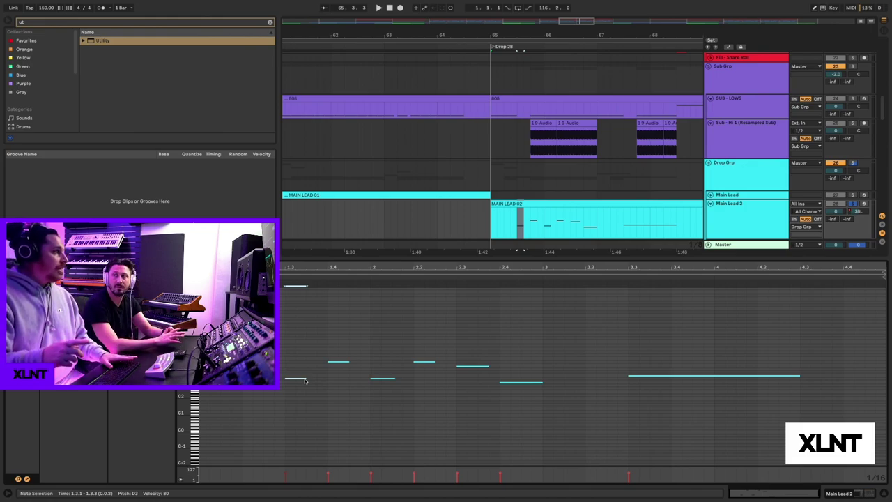
pyautogui.press('space')
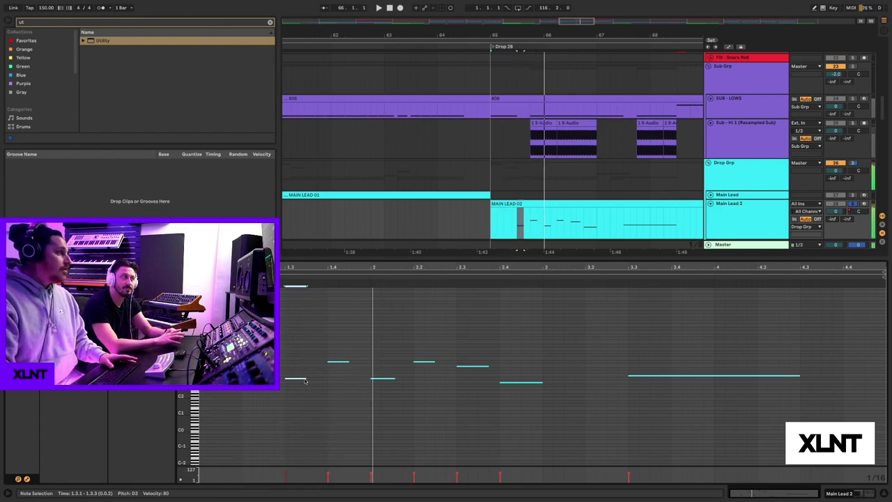
pyautogui.click(338, 362)
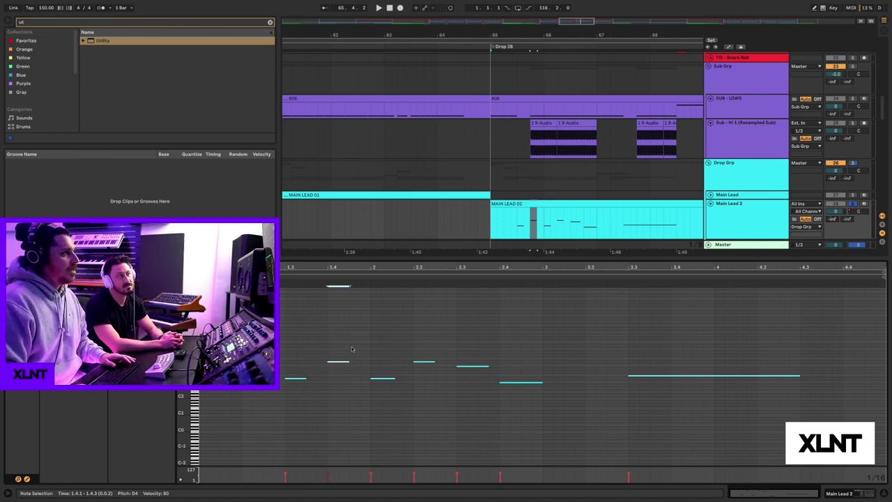
pyautogui.press('space')
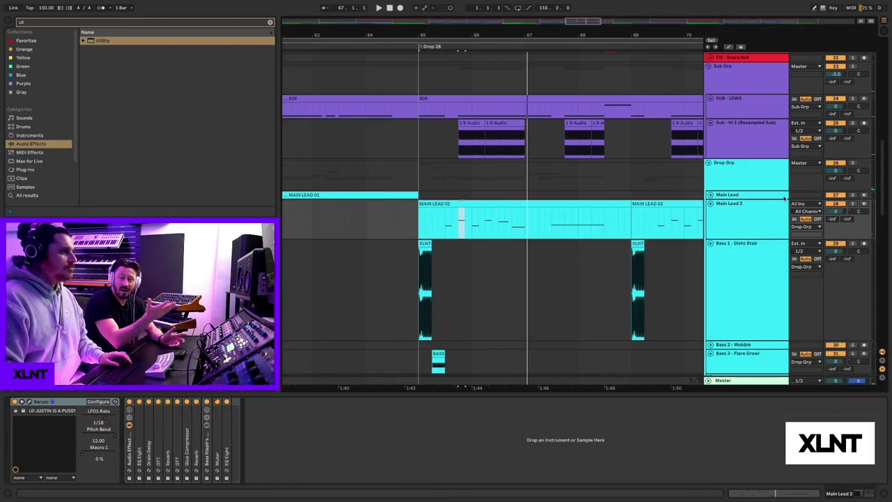
# Step: Fold Bass 1 - Disto Stab and show the EQ Eight in Main Lead 2's chain
pyautogui.click(783, 202)
pyautogui.click(729, 269)
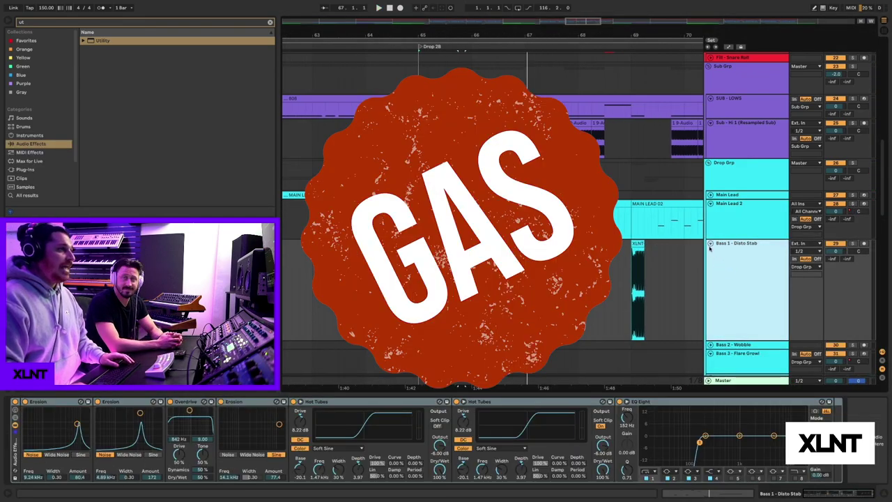
pyautogui.click(710, 243)
pyautogui.click(460, 223)
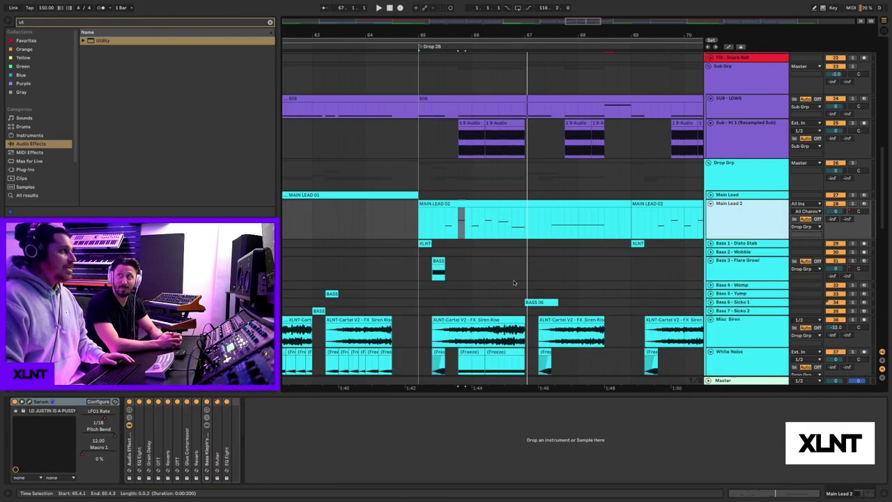
pyautogui.click(226, 435)
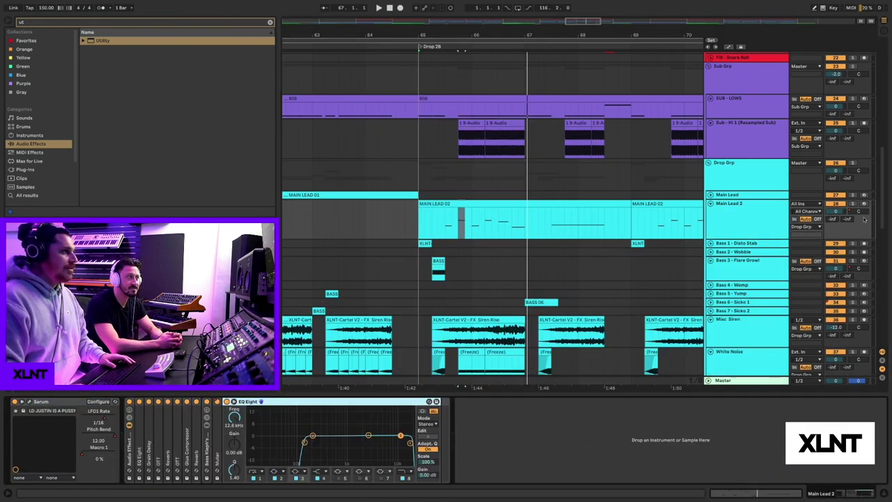
# Step: Audition Main Lead 2 solo across bars 58–71, then unsolo and fold it
pyautogui.click(853, 203)
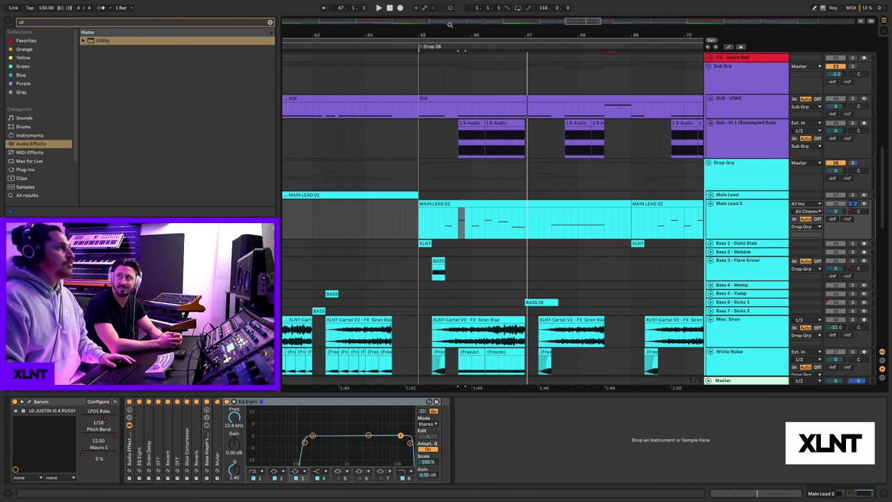
pyautogui.scroll(2, 463, 127)
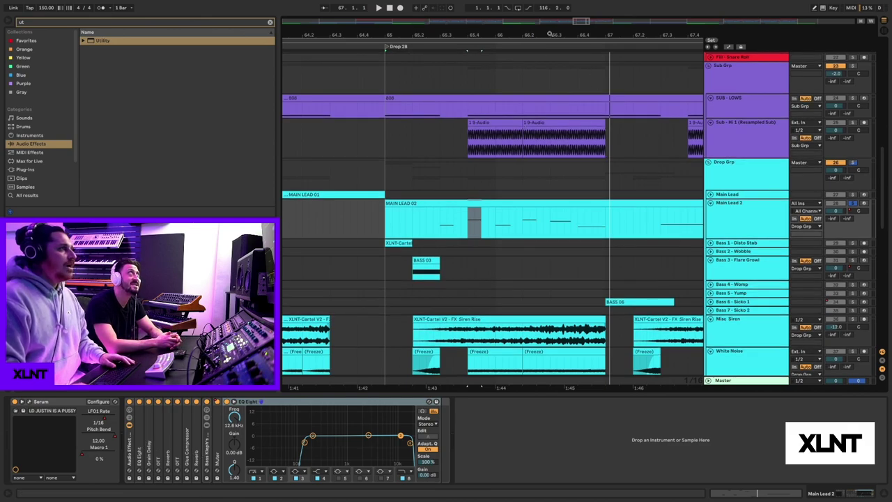
pyautogui.moveTo(551, 34); pyautogui.dragTo(551, 21)
pyautogui.click(855, 204)
pyautogui.click(721, 207)
pyautogui.click(710, 203)
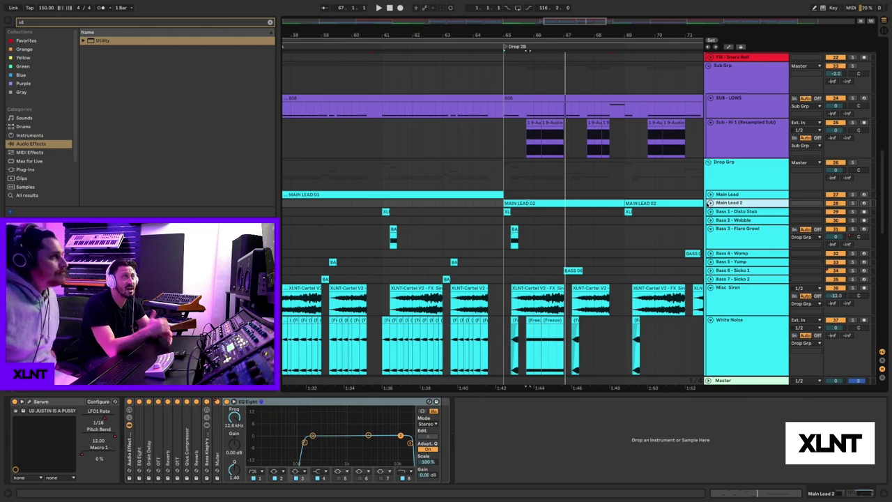
# Step: Zoom out from bars 33–77 to bars 21–89 to view the whole arrangement
pyautogui.press('-')
pyautogui.press('-')
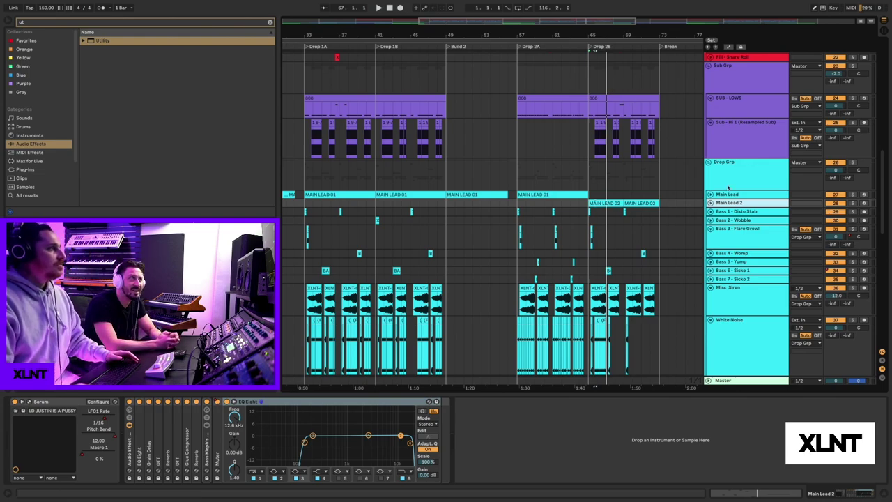
pyautogui.moveTo(454, 34); pyautogui.dragTo(454, 97)
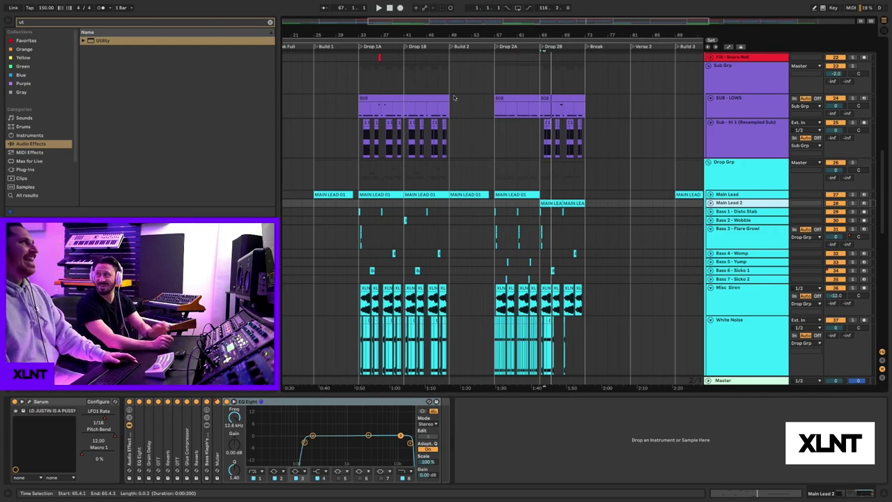